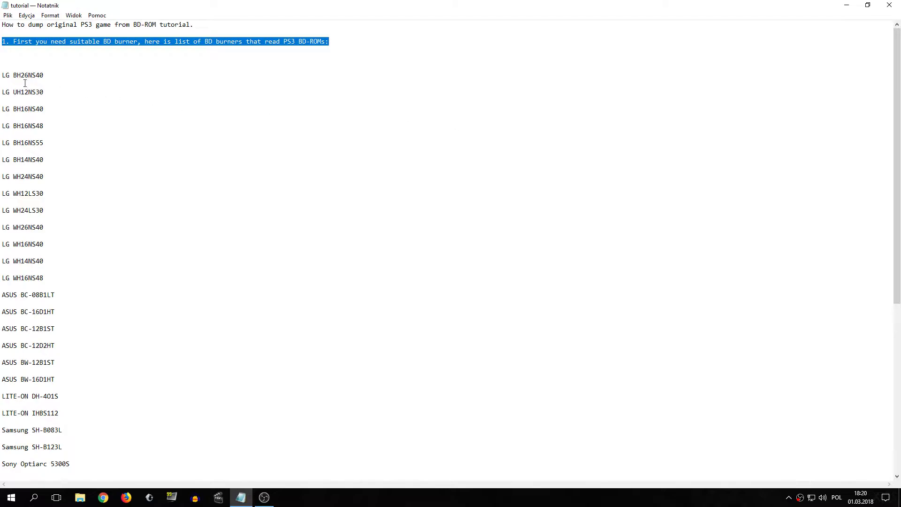
Review the list of compatible BD burners and the note about checking the RPCS3 quickstart website in the tutorial text.
{"action": "left_click_drag", "start_coordinate": [2, 76], "coordinate": [165, 294]}
{"action": "left_click", "coordinate": [178, 292]}
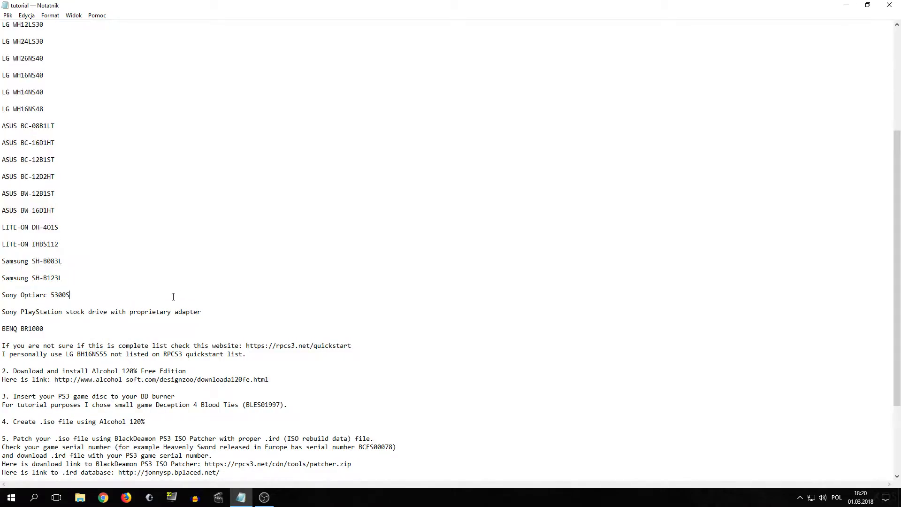
{"action": "left_click_drag", "start_coordinate": [4, 344], "coordinate": [213, 362]}
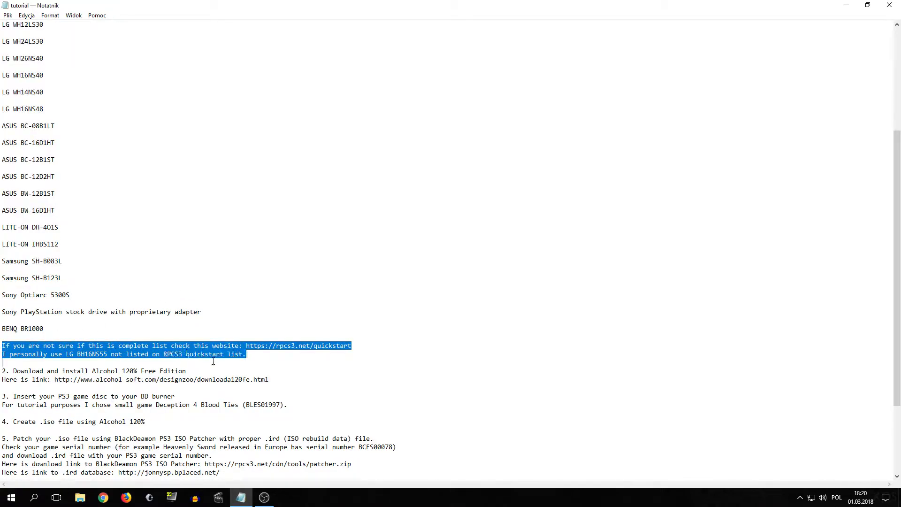
{"action": "left_click", "coordinate": [253, 352]}
{"action": "left_click_drag", "start_coordinate": [246, 345], "coordinate": [350, 346]}
{"action": "right_click", "coordinate": [343, 347]}
{"action": "left_click", "coordinate": [367, 375]}
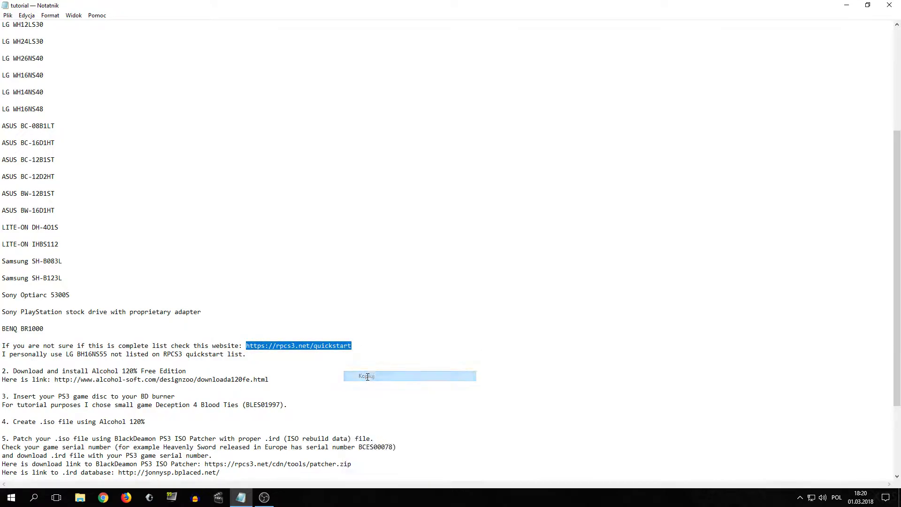
Switch to Firefox and open the Quickstart page of the rpcs3.net website.
{"action": "left_click", "coordinate": [132, 501]}
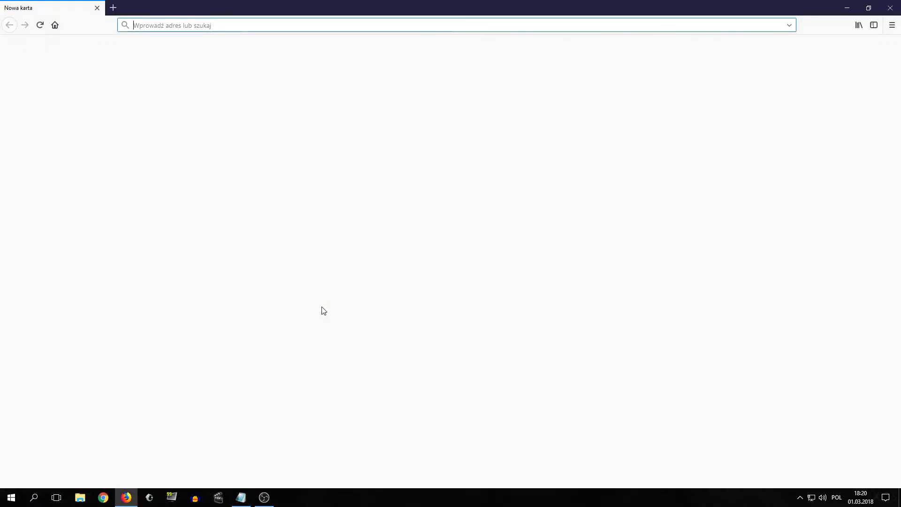
{"action": "type", "text": "rpcs3.net/"}
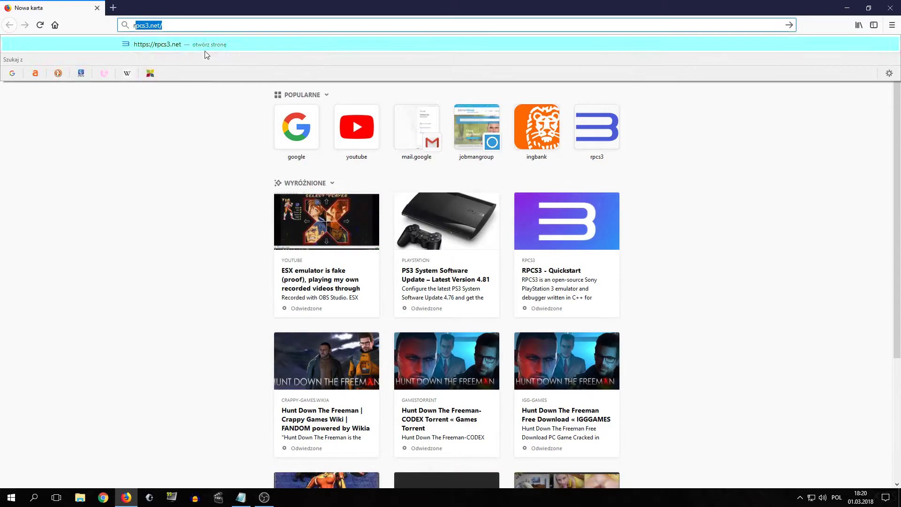
{"action": "left_click", "coordinate": [183, 49]}
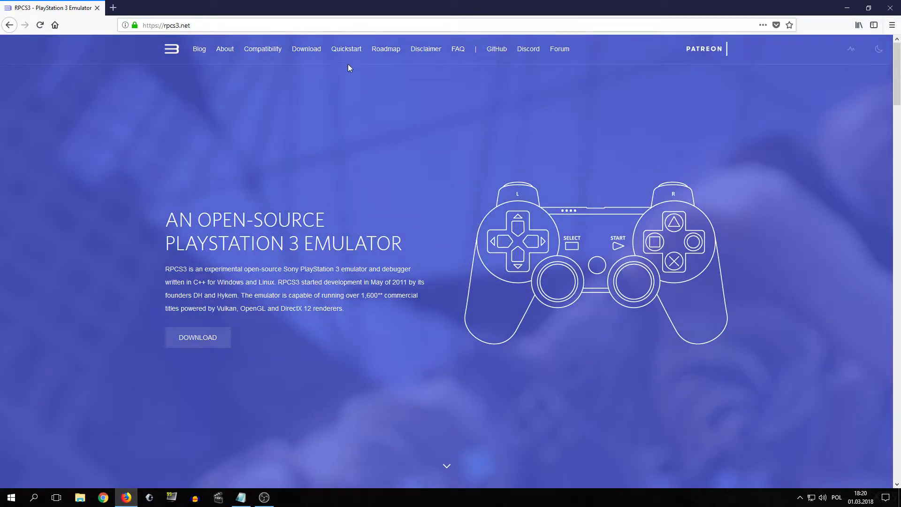
{"action": "left_click", "coordinate": [349, 55]}
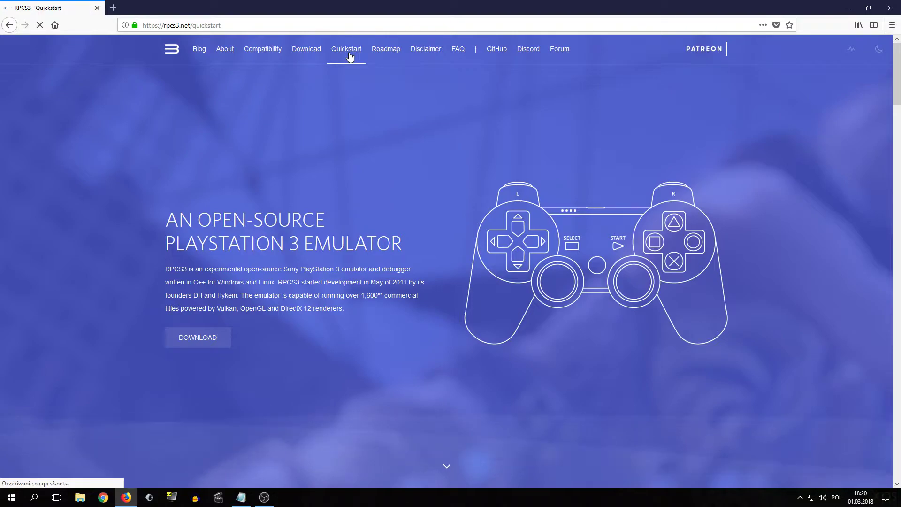
Examine the Quickstart page's list of compatible Blu-ray disc drives and its Disc Dumping Setup section.
{"action": "scroll", "coordinate": [336, 331], "scroll_direction": "down", "scroll_amount": 5}
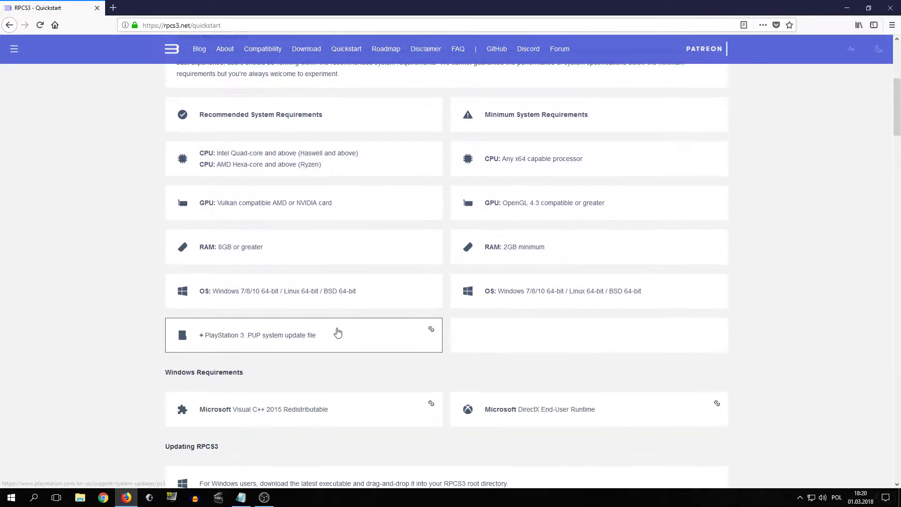
{"action": "scroll", "coordinate": [337, 332], "scroll_direction": "down", "scroll_amount": 10}
{"action": "scroll", "coordinate": [343, 315], "scroll_direction": "down", "scroll_amount": 10}
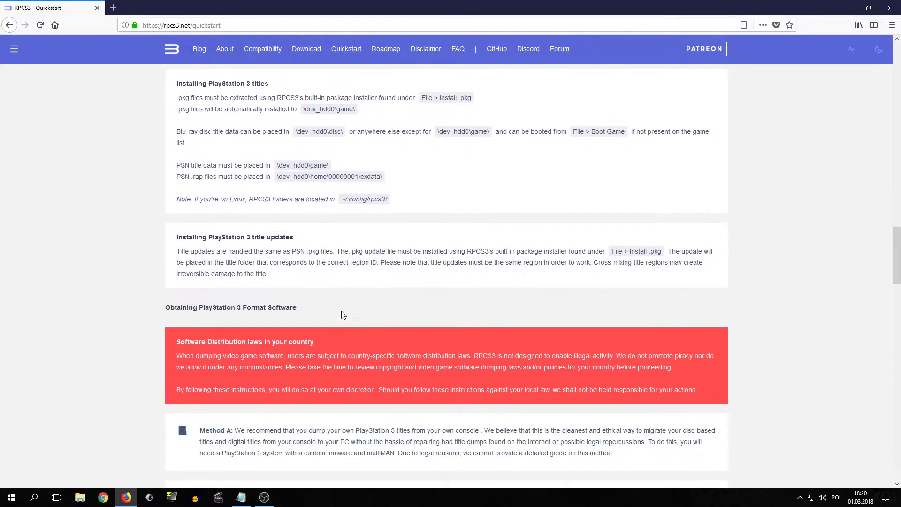
{"action": "scroll", "coordinate": [342, 315], "scroll_direction": "down", "scroll_amount": 10}
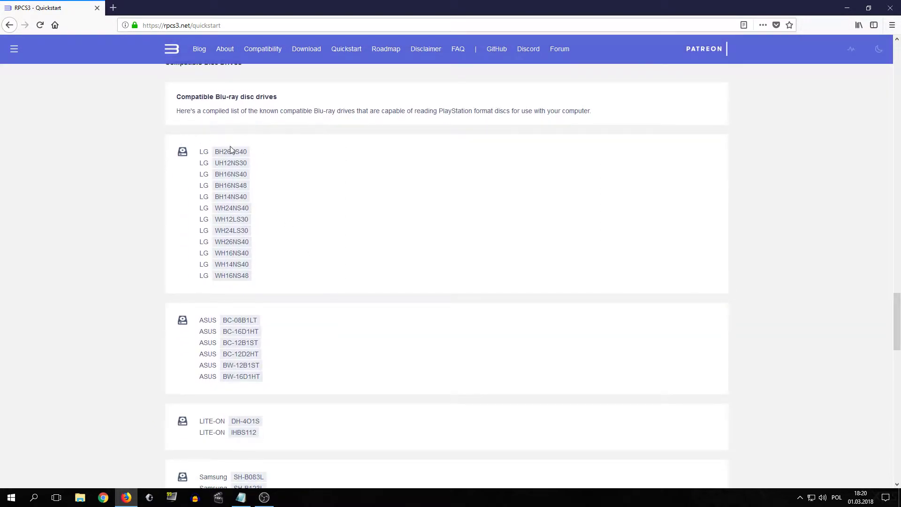
{"action": "scroll", "coordinate": [249, 370], "scroll_direction": "down", "scroll_amount": 2}
{"action": "scroll", "coordinate": [249, 374], "scroll_direction": "down", "scroll_amount": 6}
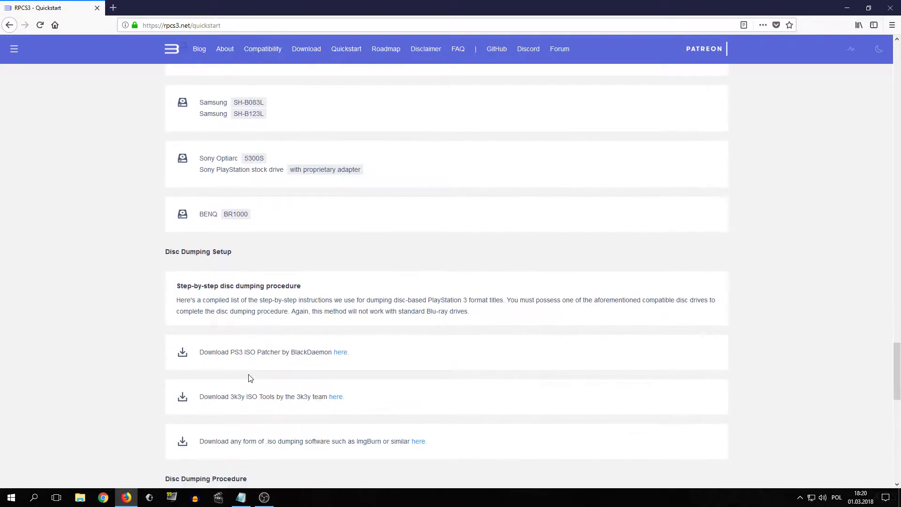
{"action": "scroll", "coordinate": [250, 378], "scroll_direction": "down", "scroll_amount": 3}
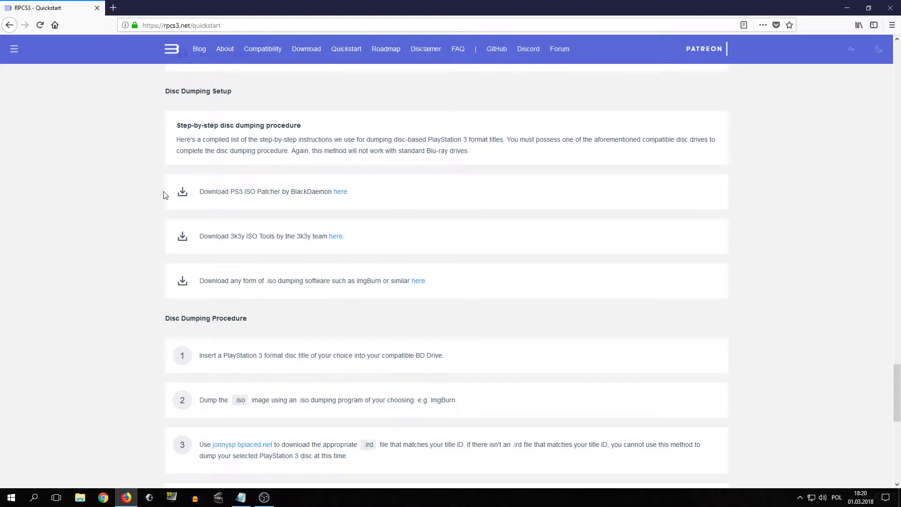
Return to the tutorial notes in Notepad and highlight the line about personally using the LG BH16NS55.
{"action": "left_click", "coordinate": [240, 497]}
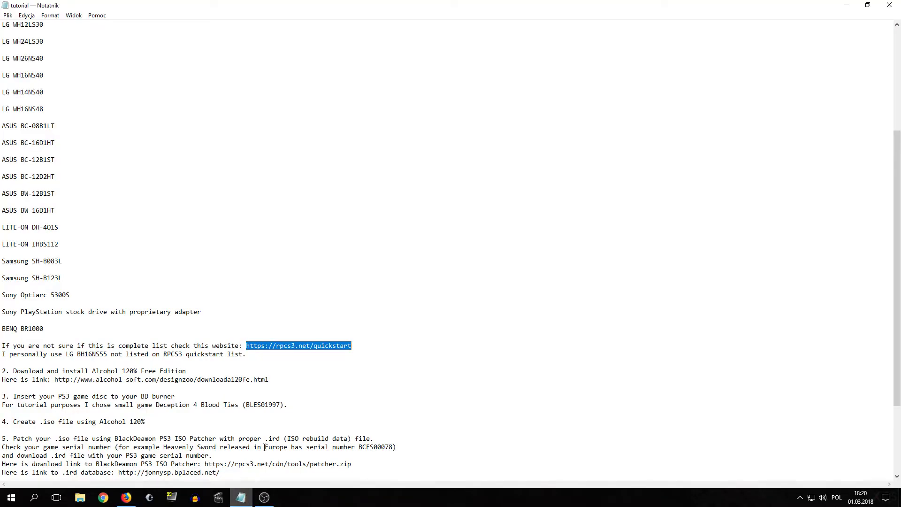
{"action": "left_click", "coordinate": [382, 355]}
{"action": "left_click_drag", "start_coordinate": [4, 354], "coordinate": [253, 355]}
Open the Muzyka folder in File Explorer and play fairizep1 in VLC with the player minimized.
{"action": "key", "text": "super"}
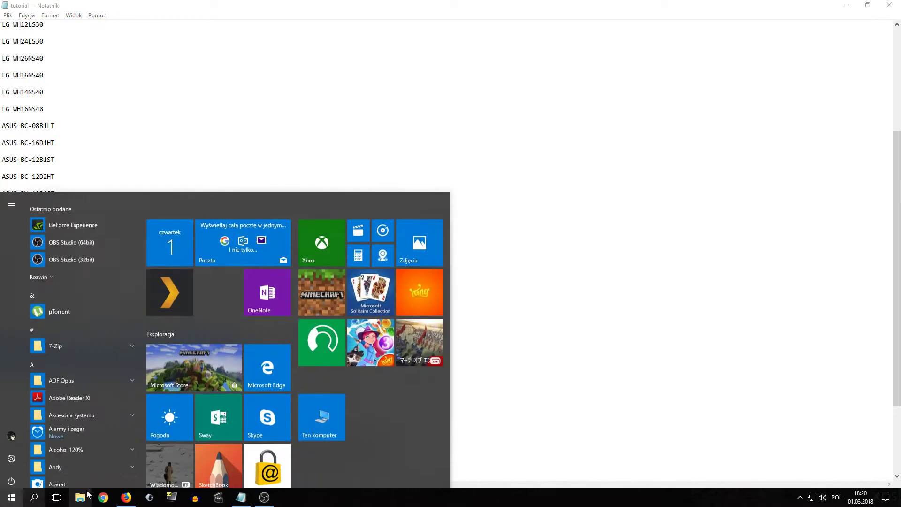
{"action": "left_click", "coordinate": [317, 398]}
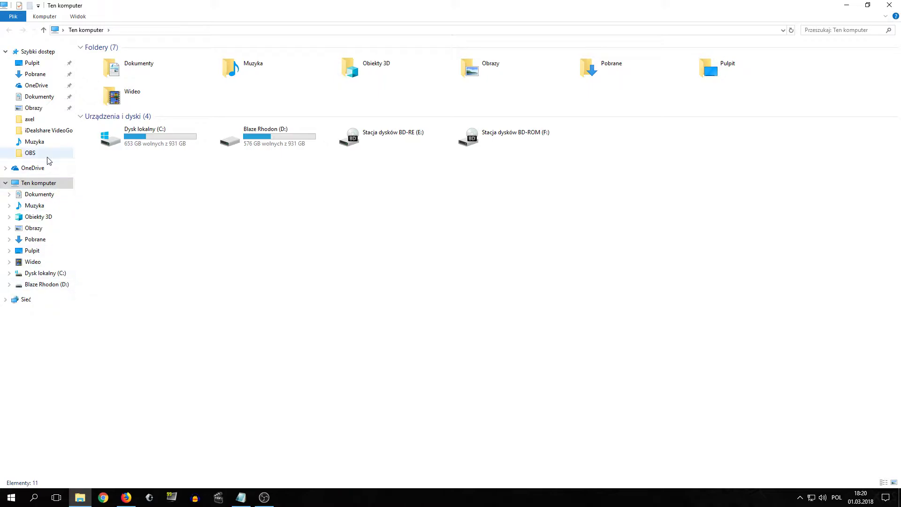
{"action": "left_click", "coordinate": [42, 142]}
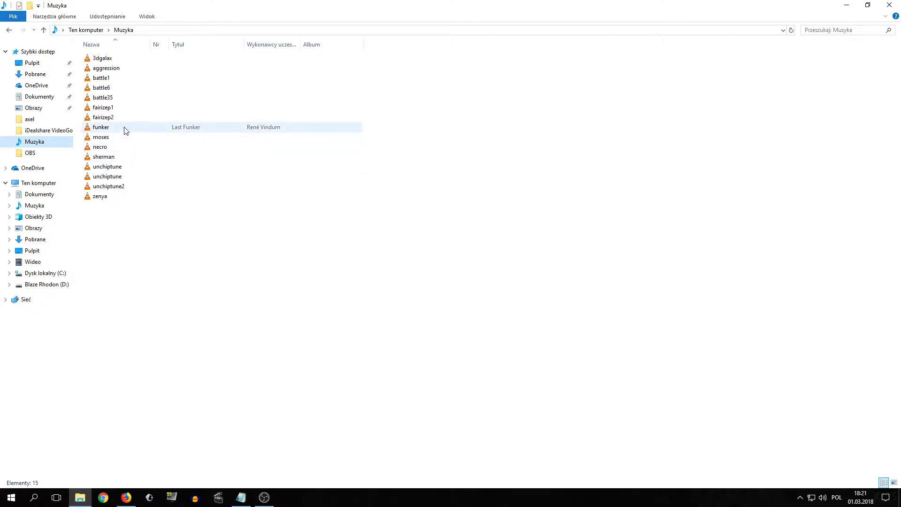
{"action": "double_click", "coordinate": [125, 109]}
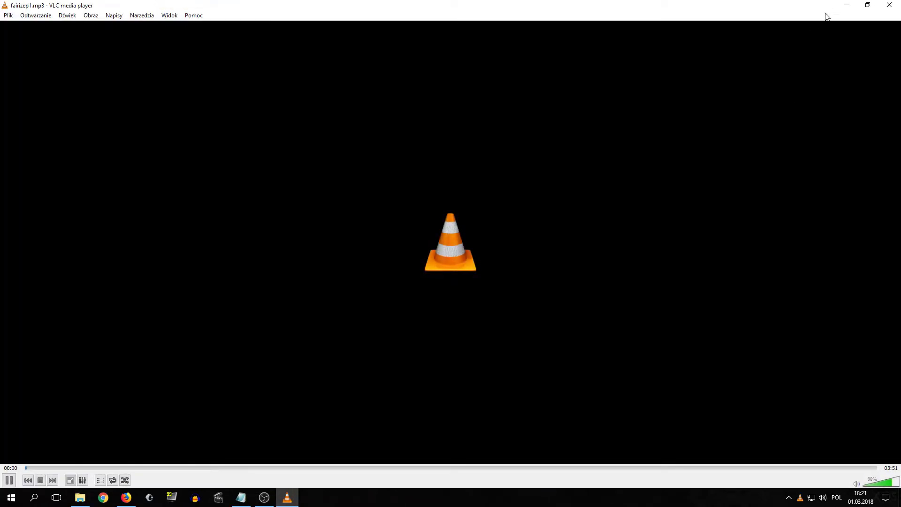
{"action": "left_click", "coordinate": [846, 6]}
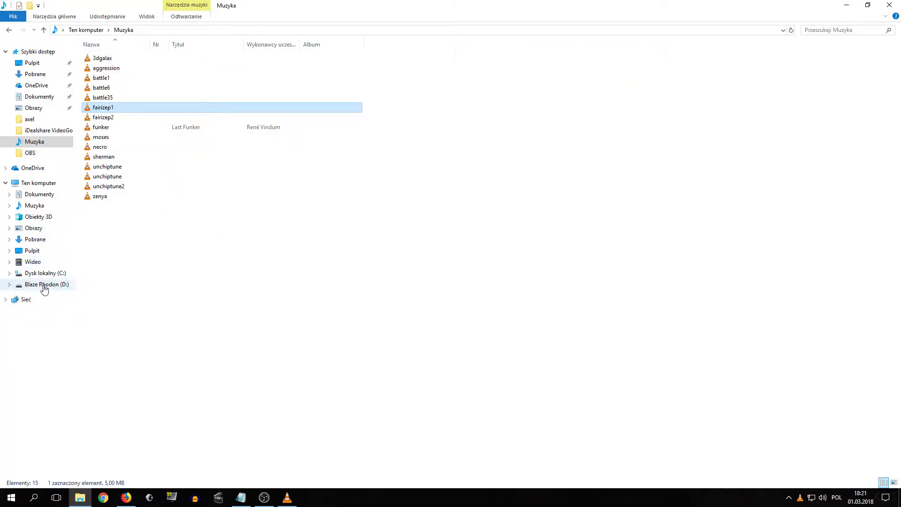
{"action": "left_click", "coordinate": [289, 501]}
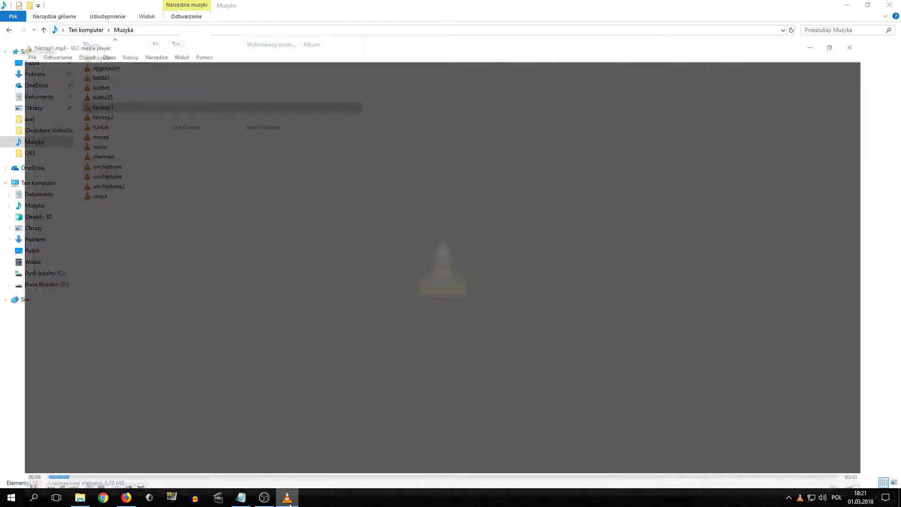
{"action": "left_click", "coordinate": [847, 8]}
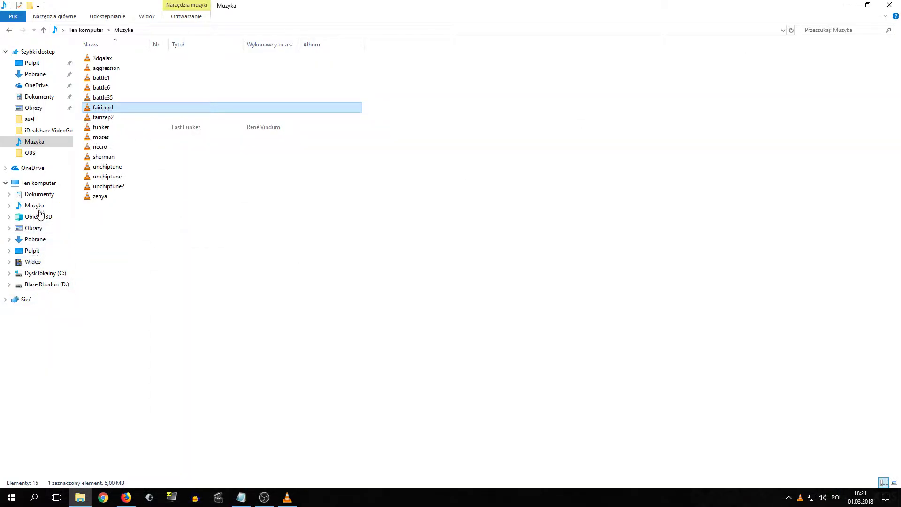
Check the installed CD-ROM/DVD drives in Device Manager via the computer's system properties, and put the windows away to return to the notes.
{"action": "right_click", "coordinate": [40, 184]}
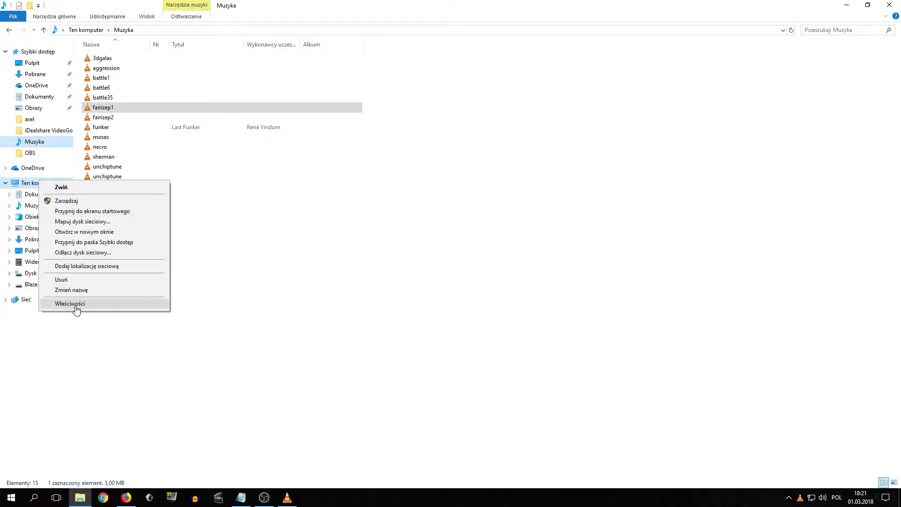
{"action": "left_click", "coordinate": [74, 307]}
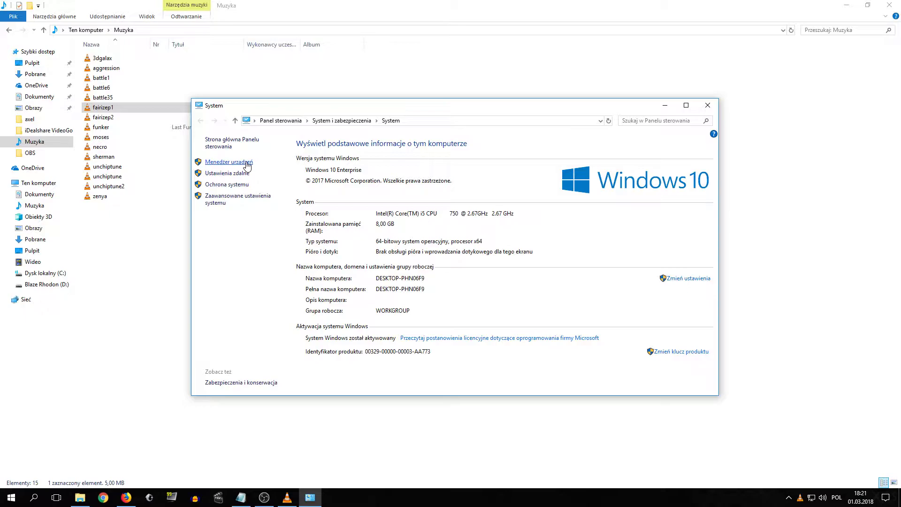
{"action": "left_click", "coordinate": [247, 164]}
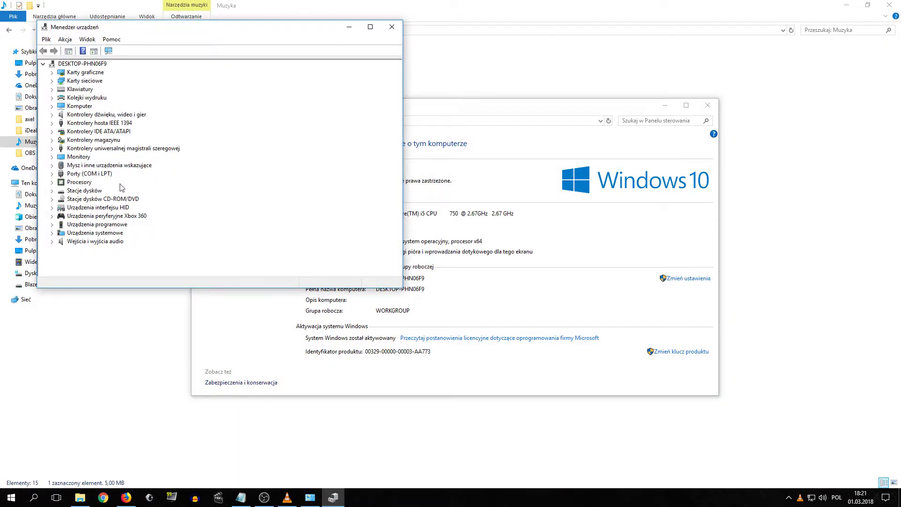
{"action": "left_click_drag", "start_coordinate": [182, 30], "coordinate": [366, 127]}
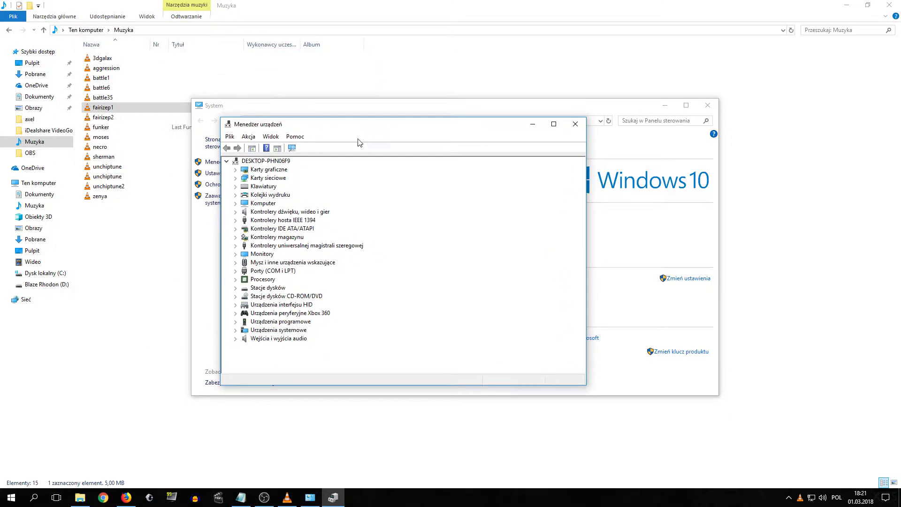
{"action": "left_click", "coordinate": [235, 296]}
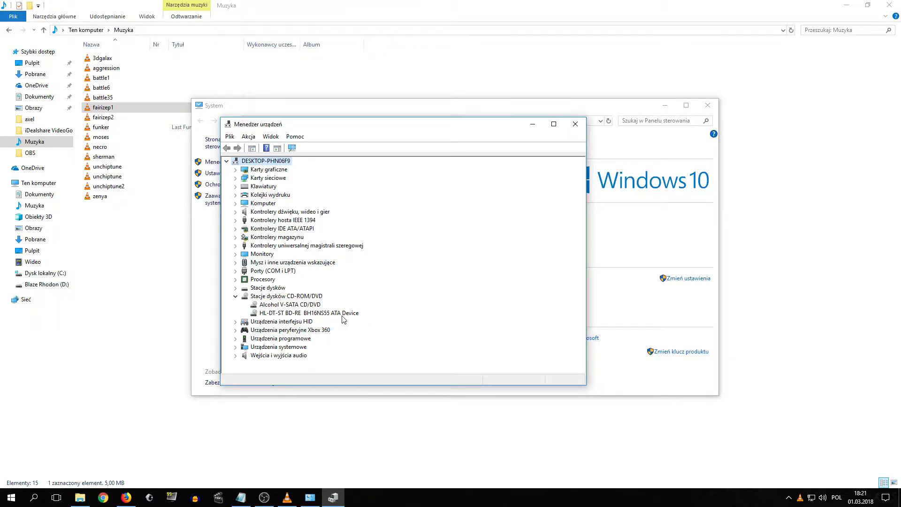
{"action": "left_click", "coordinate": [575, 124]}
{"action": "left_click", "coordinate": [706, 106]}
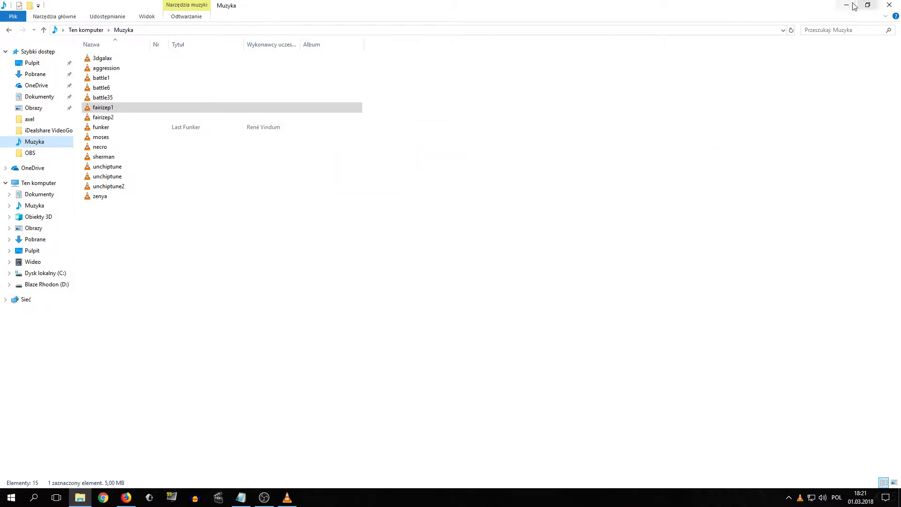
{"action": "left_click", "coordinate": [846, 5]}
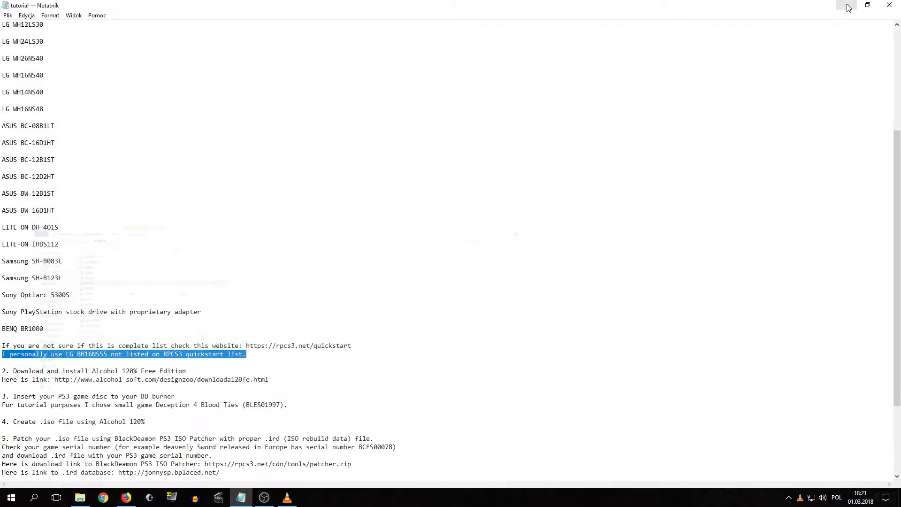
Highlight the second tutorial instruction about downloading and installing Alcohol 120% Free Edition, including its link, and clear the highlight.
{"action": "left_click", "coordinate": [292, 365]}
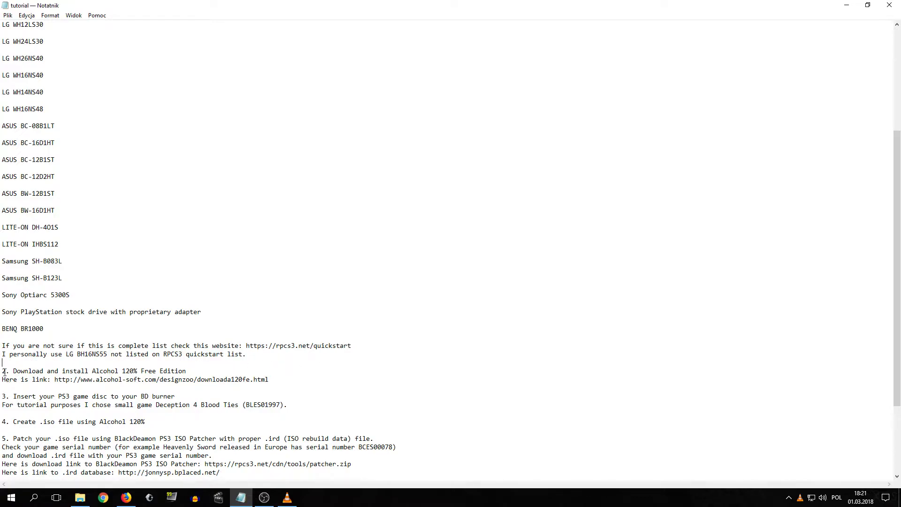
{"action": "left_click_drag", "start_coordinate": [3, 371], "coordinate": [295, 383]}
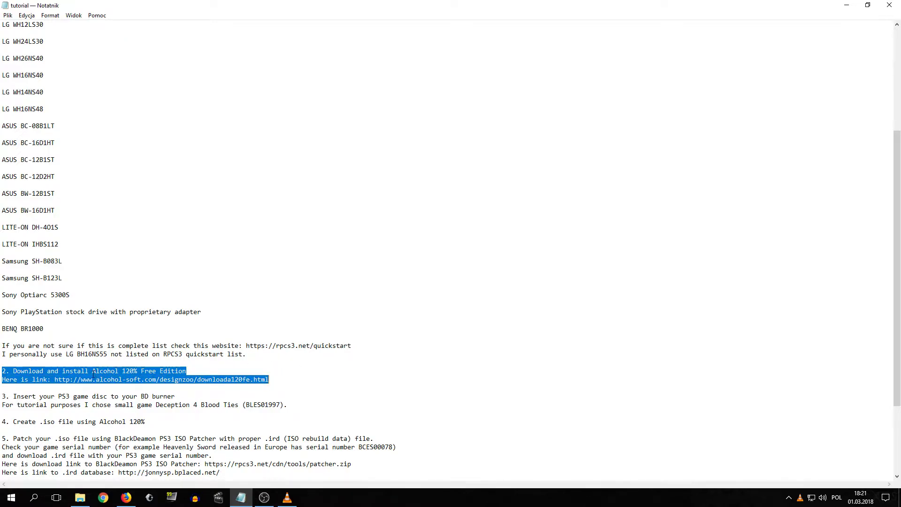
{"action": "mouse_move", "coordinate": [280, 383]}
{"action": "left_mouse_down"}
{"action": "mouse_move", "coordinate": [66, 381]}
{"action": "mouse_move", "coordinate": [268, 381]}
{"action": "left_mouse_up"}
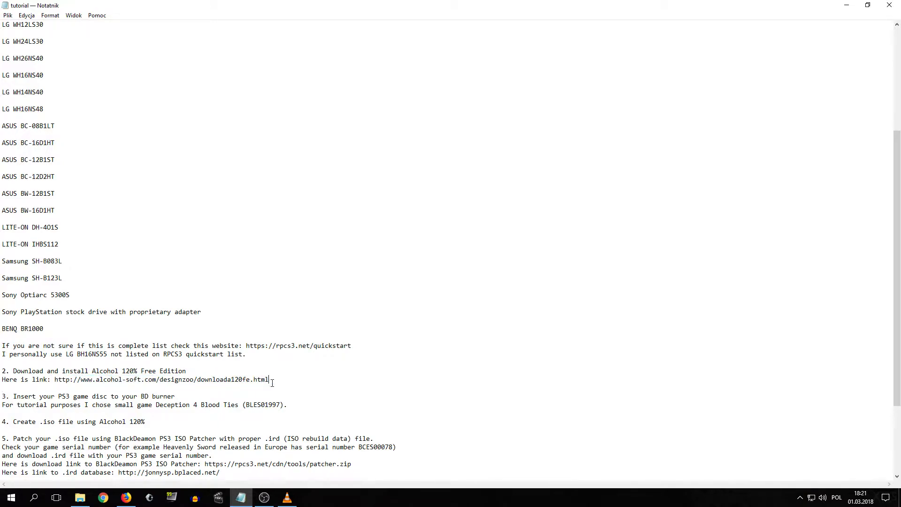
In a new Firefox tab, search Google for "alcohol 120% free edition download" and open the alcohol-soft.com download page.
{"action": "left_click", "coordinate": [123, 501]}
{"action": "left_click", "coordinate": [112, 8]}
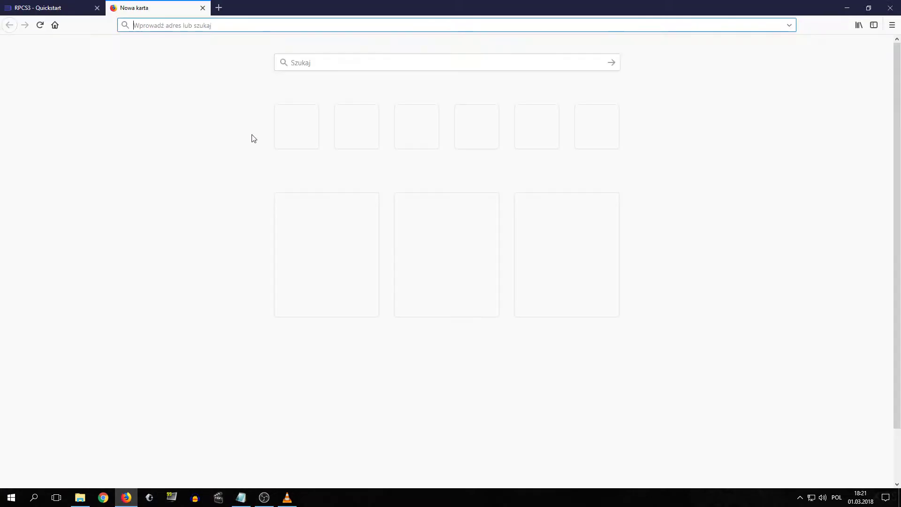
{"action": "left_click", "coordinate": [301, 142]}
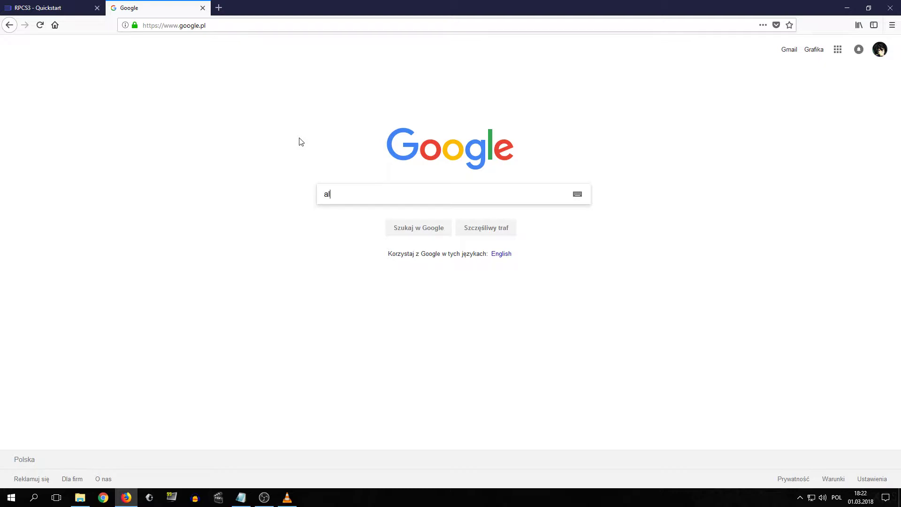
{"action": "type", "text": "alcohol 120%"}
{"action": "type", "text": "lo"}
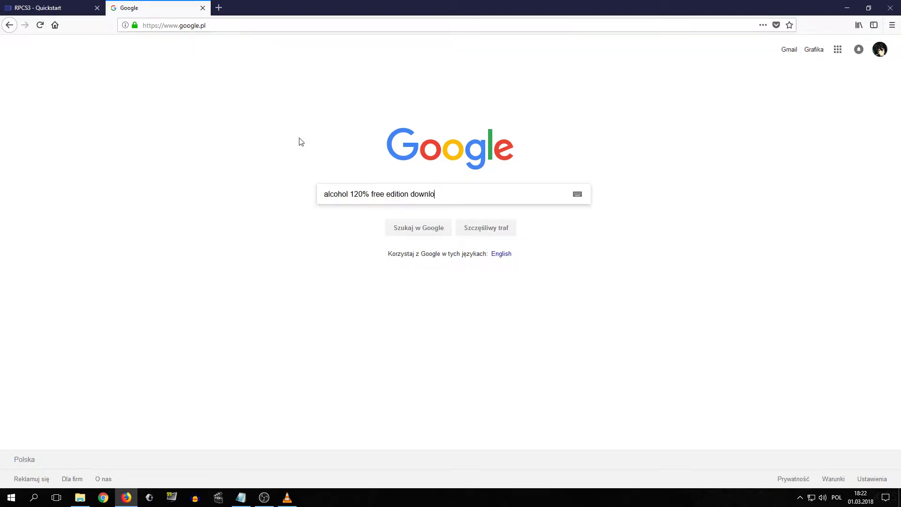
{"action": "type", "text": "ad"}
{"action": "key", "text": "Return"}
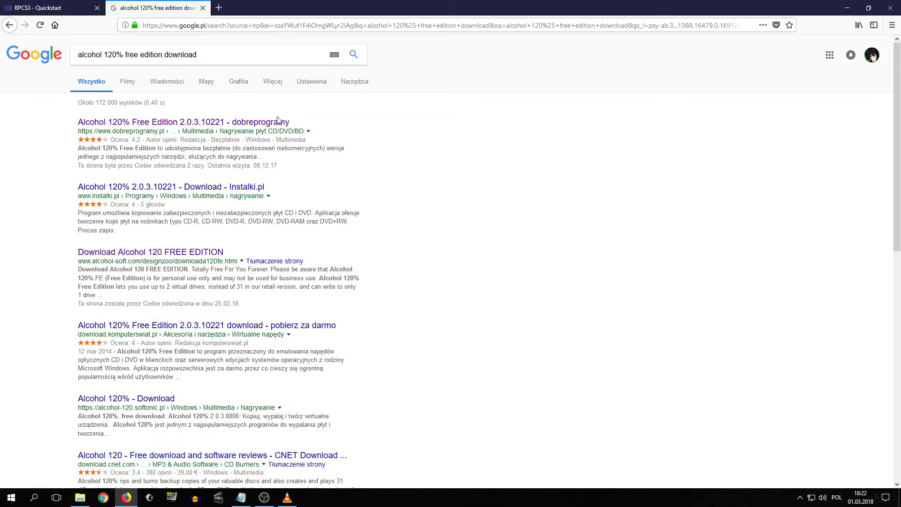
{"action": "left_click", "coordinate": [210, 254]}
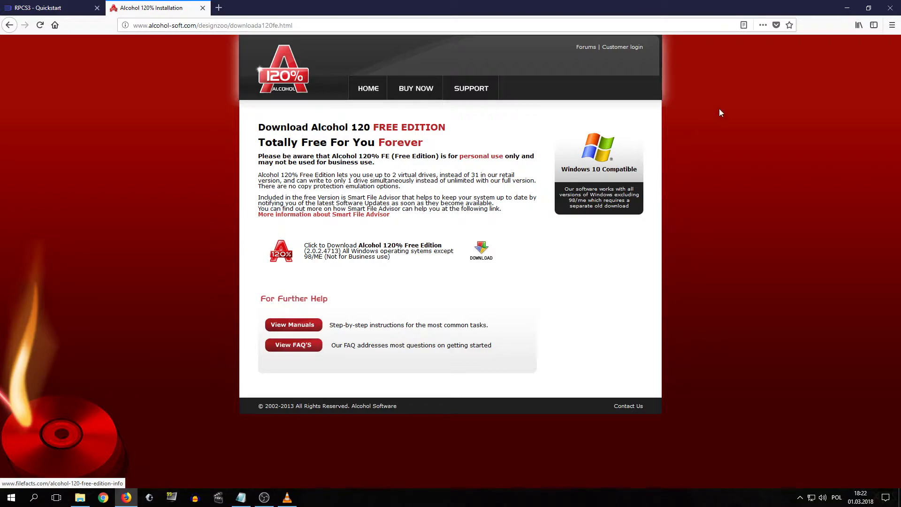
Switch from the browser to the tutorial notes and highlight the third instruction about inserting the PS3 game disc.
{"action": "left_click", "coordinate": [847, 8]}
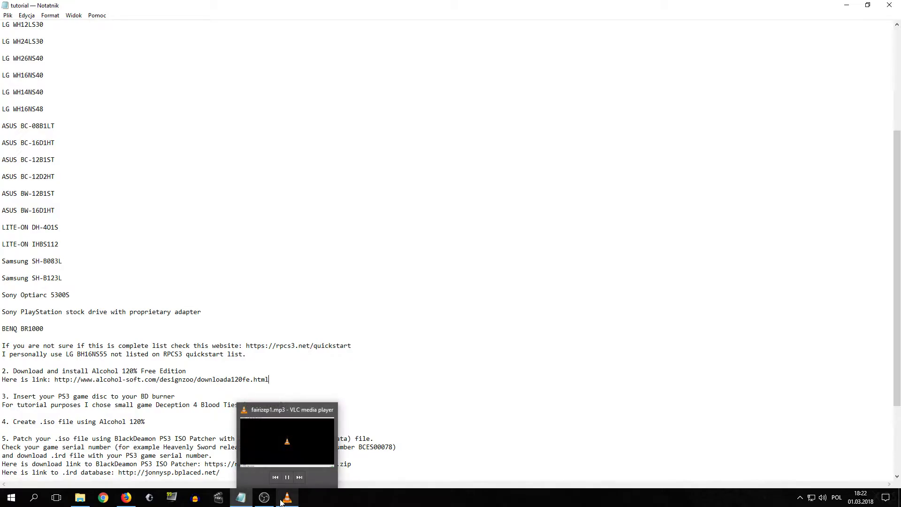
{"action": "left_click", "coordinate": [244, 500]}
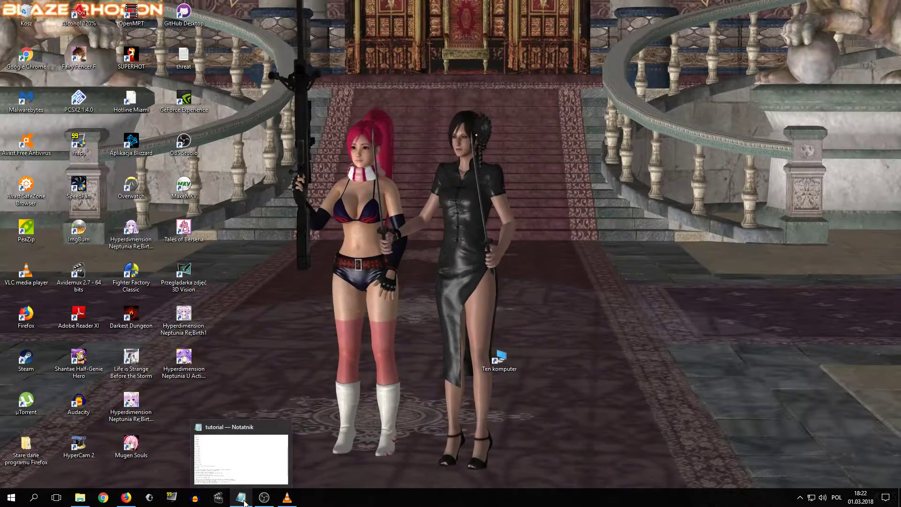
{"action": "left_click", "coordinate": [242, 498]}
{"action": "scroll", "coordinate": [234, 395], "scroll_direction": "down", "scroll_amount": 1}
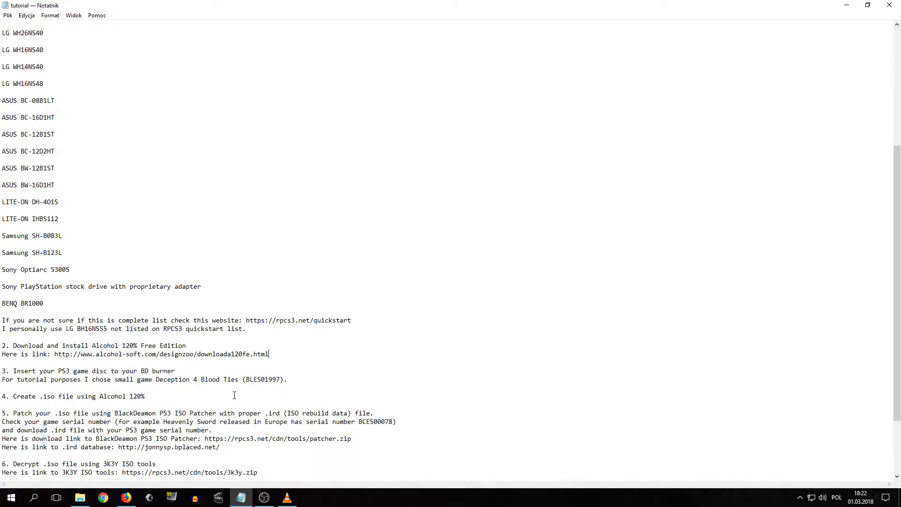
{"action": "left_click_drag", "start_coordinate": [4, 371], "coordinate": [305, 377]}
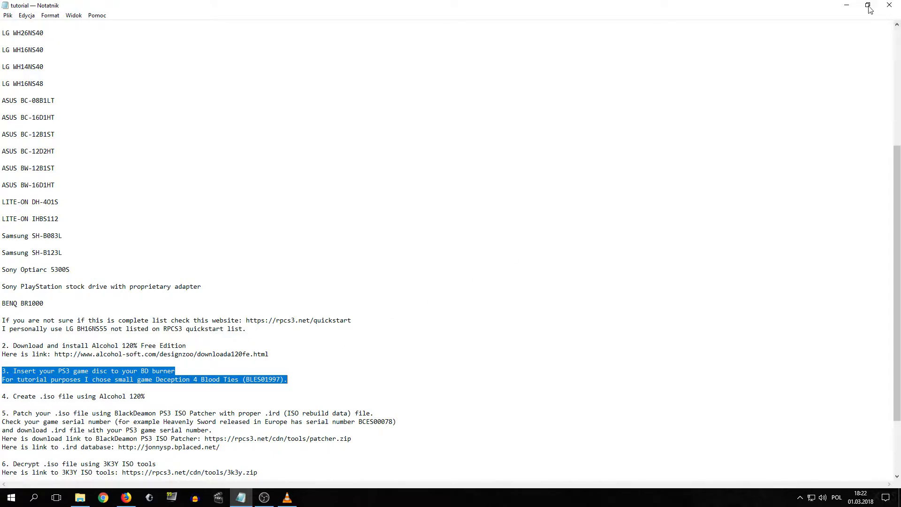
Put the notes away and open the PS3_GAME folder on the KAGERODSP disc in drive E: through File Explorer.
{"action": "left_click", "coordinate": [846, 5]}
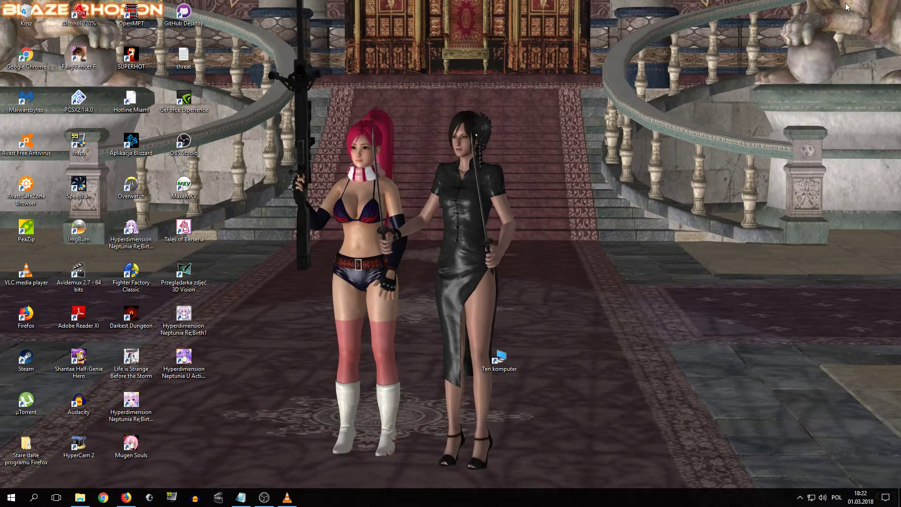
{"action": "left_click", "coordinate": [11, 498]}
{"action": "left_click", "coordinate": [301, 410]}
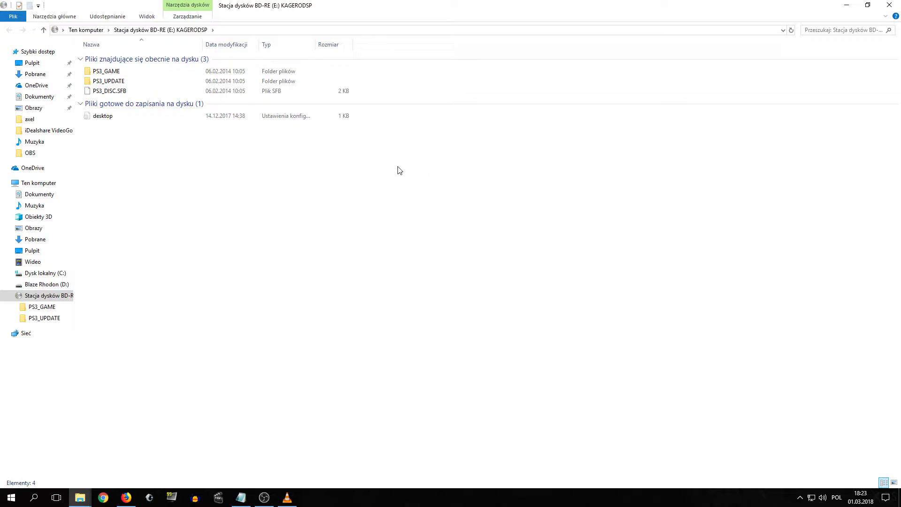
{"action": "left_click", "coordinate": [38, 183]}
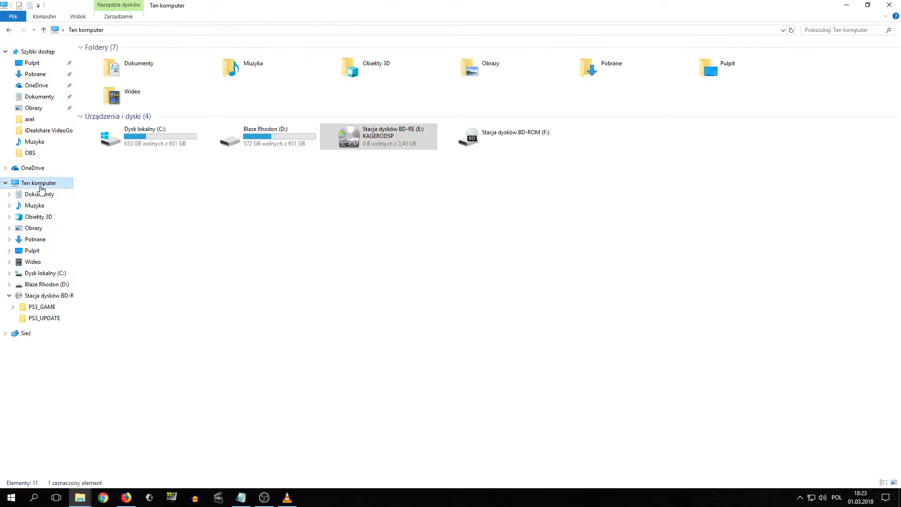
{"action": "double_click", "coordinate": [407, 138]}
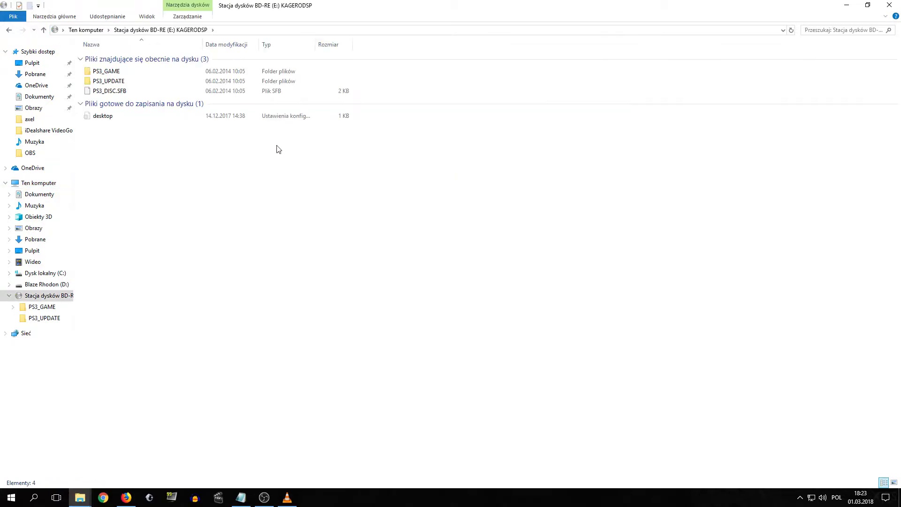
{"action": "double_click", "coordinate": [110, 73]}
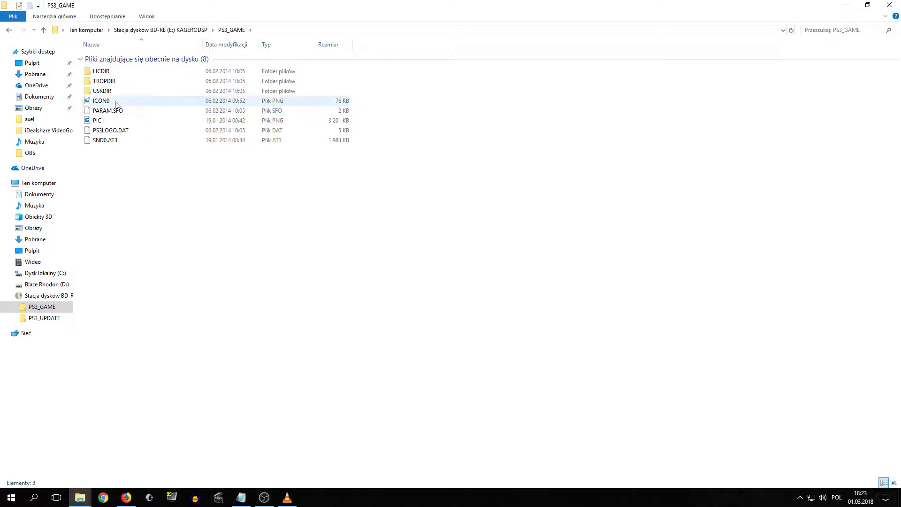
View the ICON0 and PIC1 images from the disc, and close the image viewer and the File Explorer windows.
{"action": "left_click", "coordinate": [116, 103]}
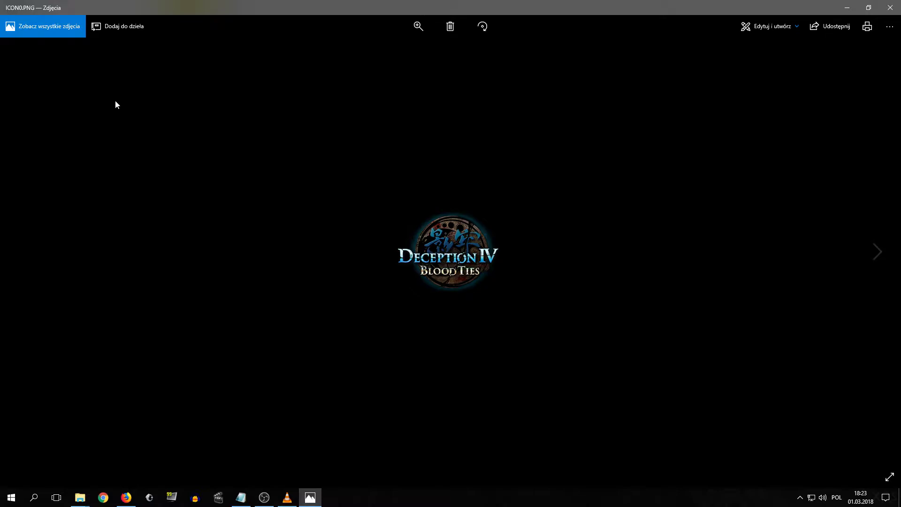
{"action": "key", "text": "Right"}
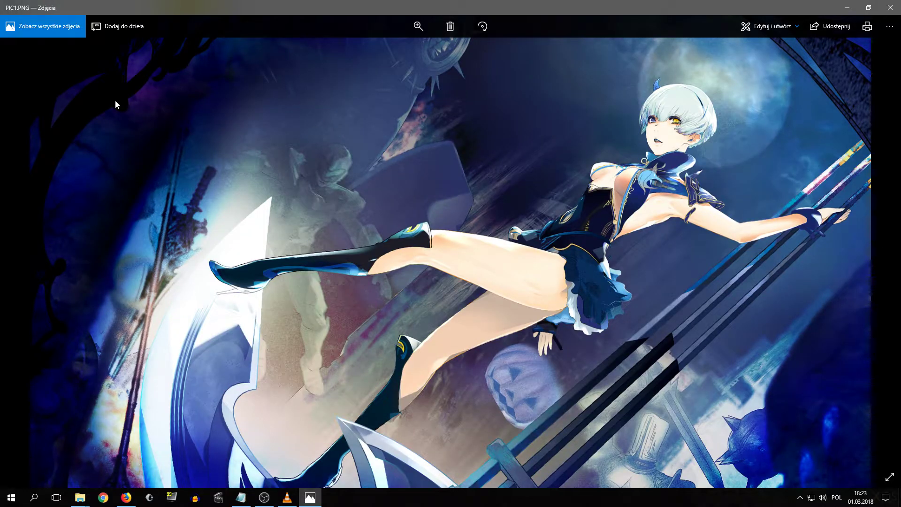
{"action": "left_click", "coordinate": [896, 8]}
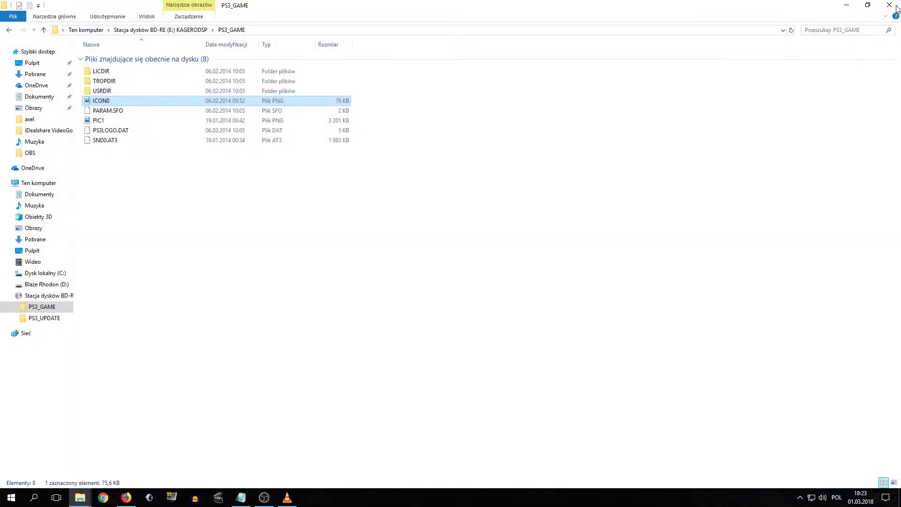
{"action": "left_click", "coordinate": [8, 30]}
{"action": "left_click", "coordinate": [9, 31]}
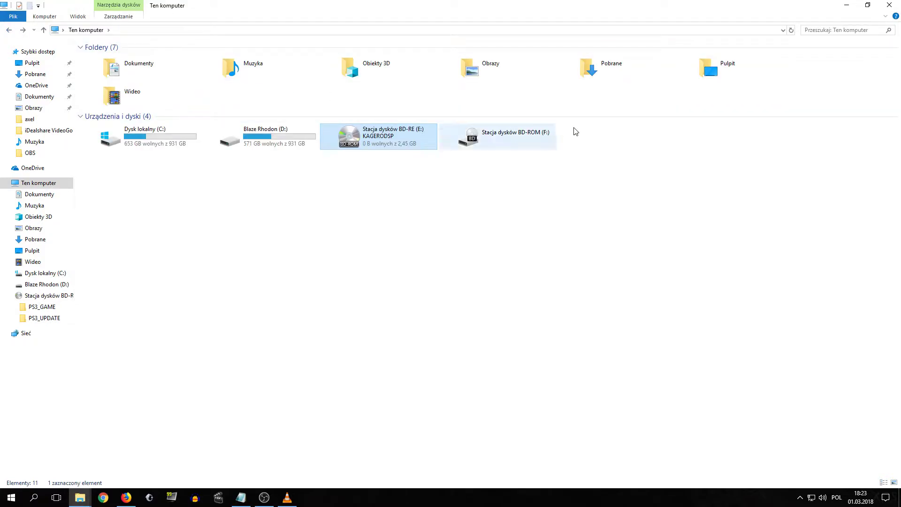
{"action": "left_click", "coordinate": [891, 7]}
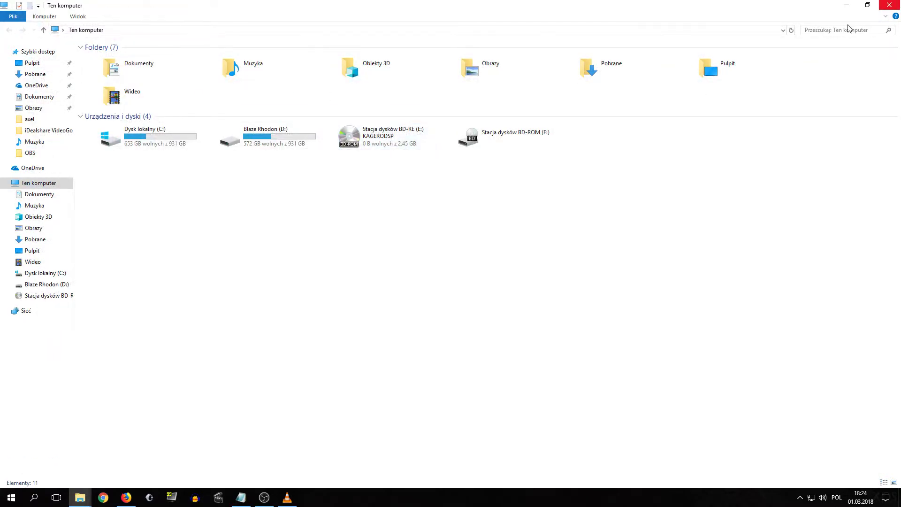
{"action": "left_click", "coordinate": [893, 5]}
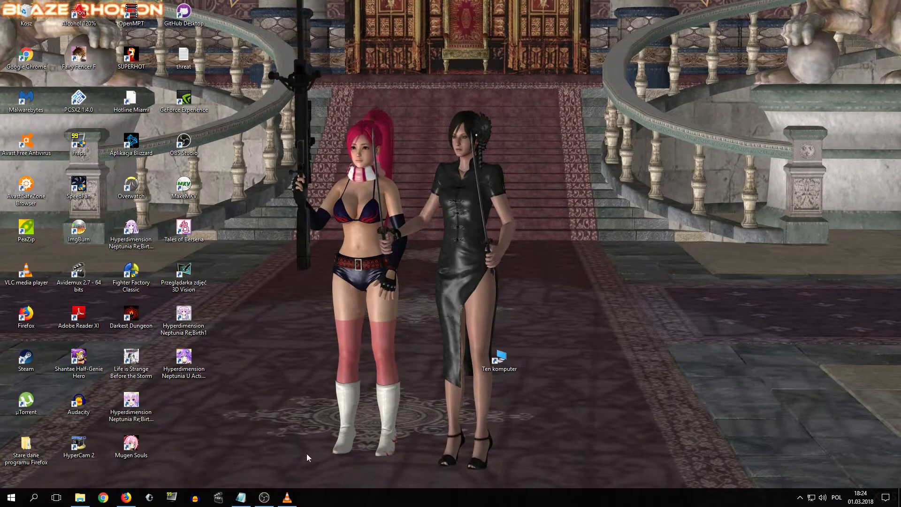
Highlight the fourth instruction in the tutorial notes about creating the .iso file using Alcohol 120%, and minimize the notes.
{"action": "left_click", "coordinate": [242, 498]}
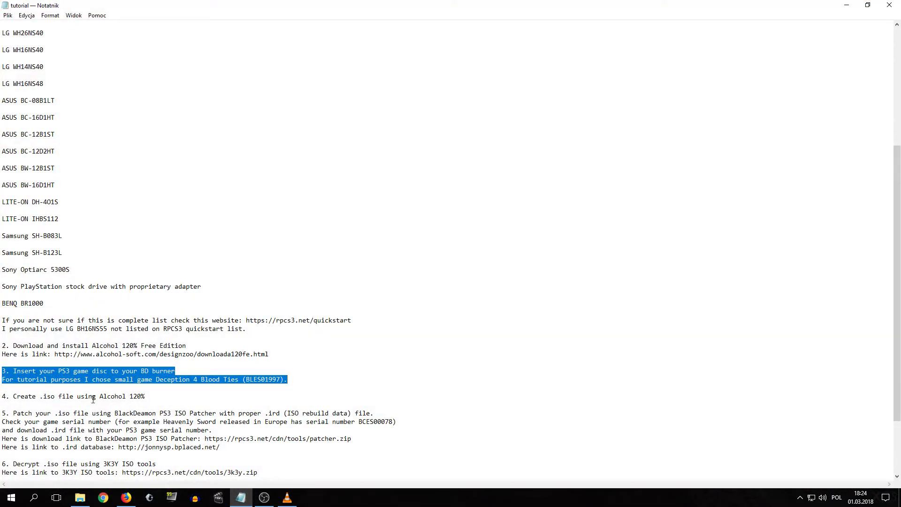
{"action": "left_click_drag", "start_coordinate": [149, 398], "coordinate": [1, 398]}
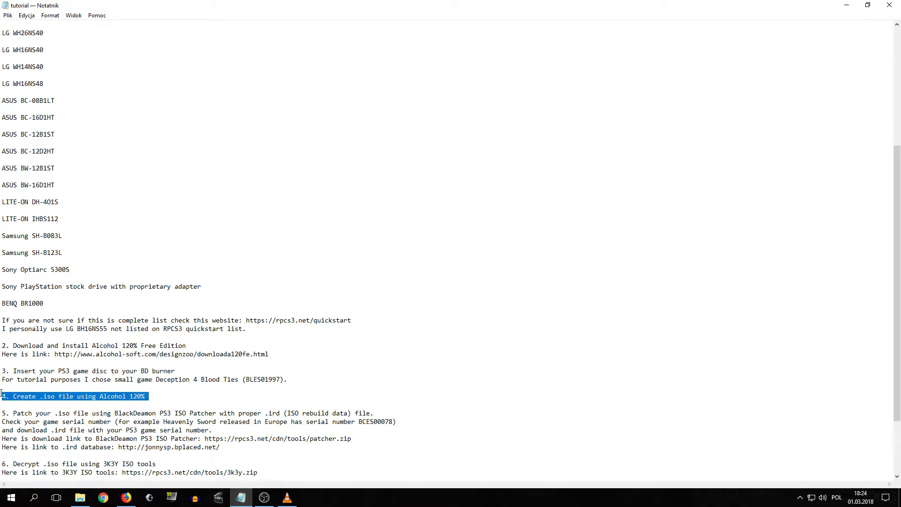
{"action": "left_click", "coordinate": [846, 5]}
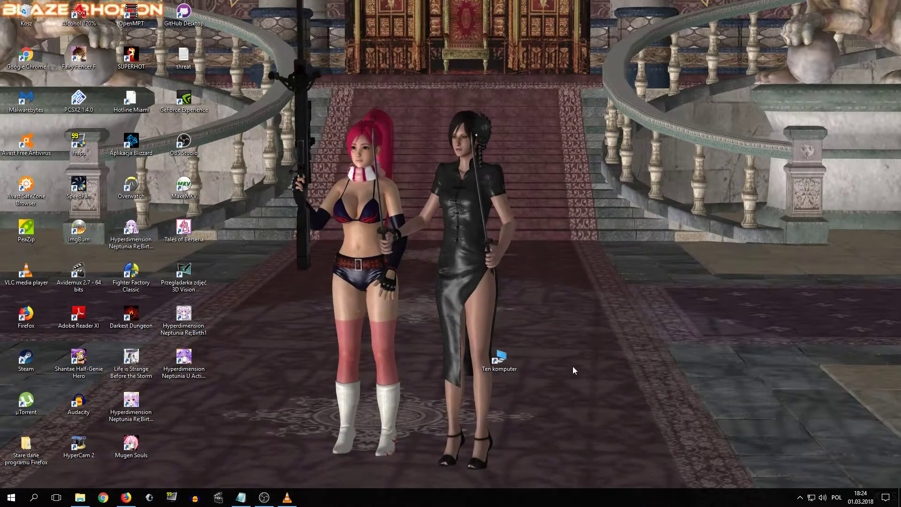
Check the music playback in VLC, minimize the player, and launch Alcohol 120%, declining the program update.
{"action": "left_click", "coordinate": [287, 497]}
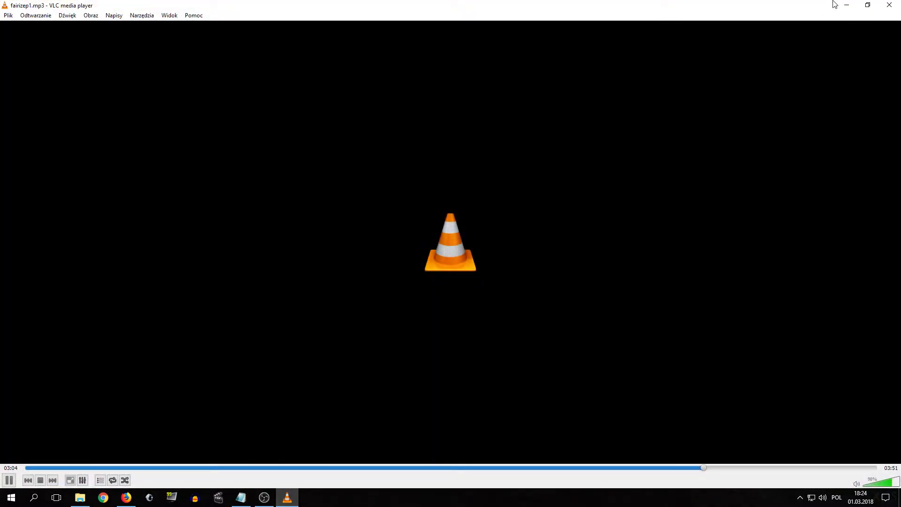
{"action": "left_click", "coordinate": [851, 4]}
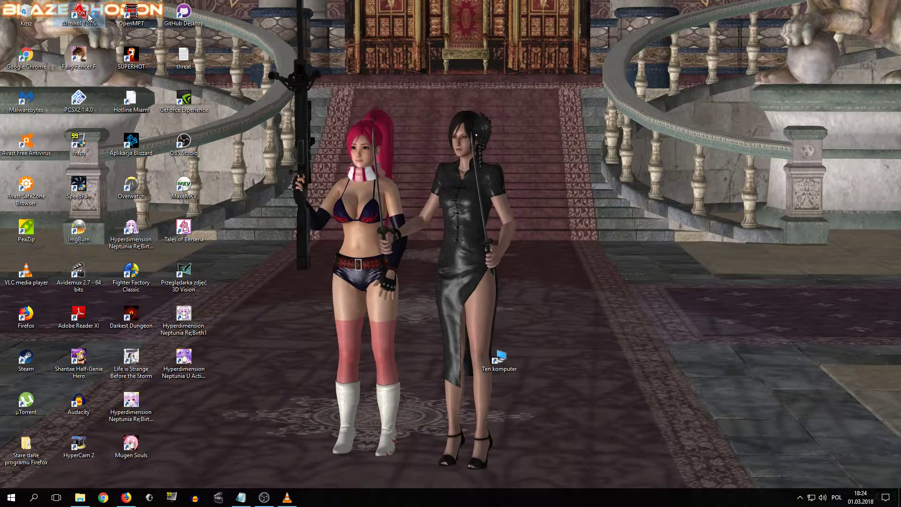
{"action": "double_click", "coordinate": [88, 17]}
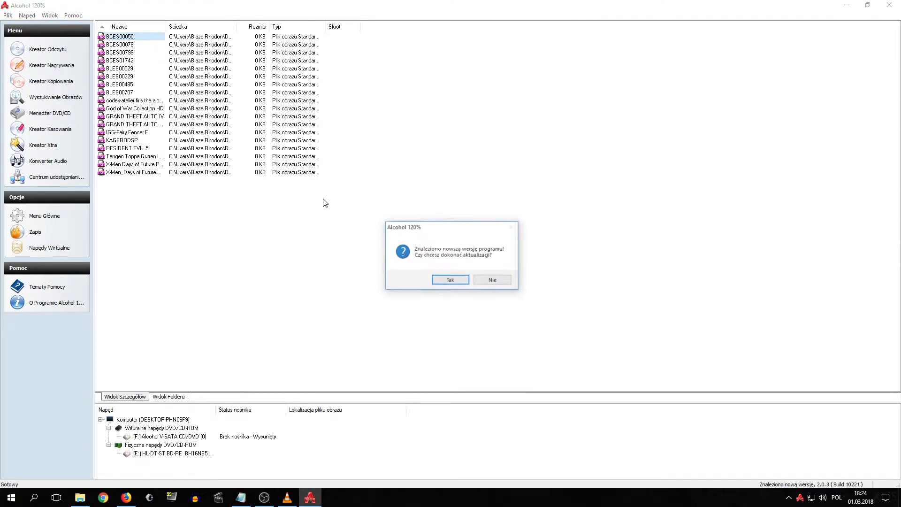
{"action": "left_click", "coordinate": [491, 284]}
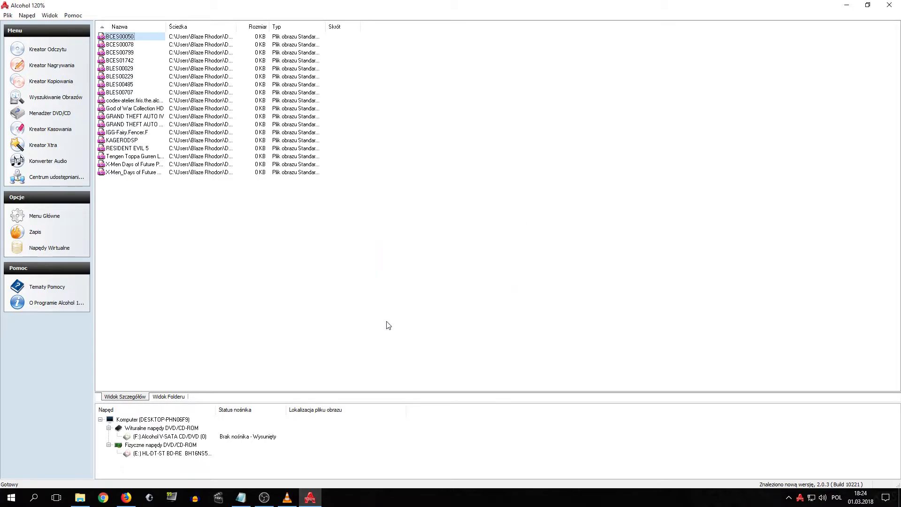
Check the contents of the Alcohol 120% folder inside Dokumenty in File Explorer, and close that window.
{"action": "left_click", "coordinate": [11, 499]}
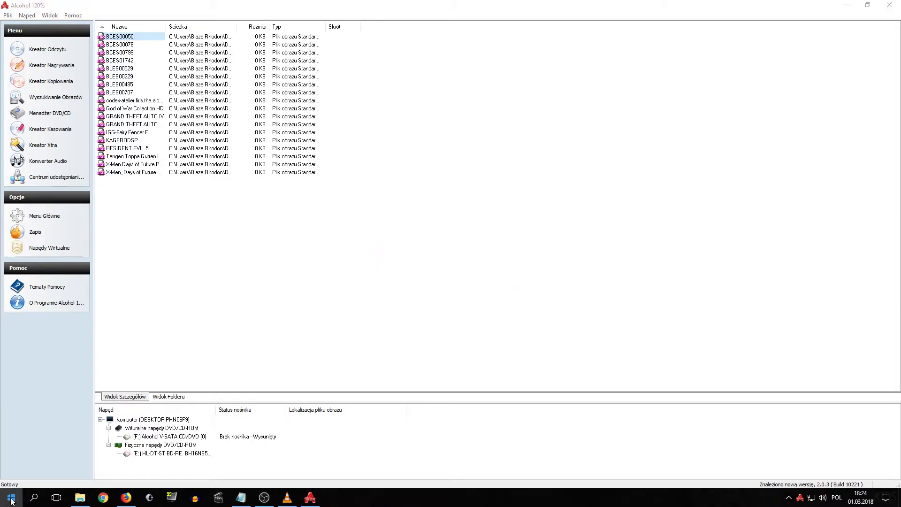
{"action": "left_click", "coordinate": [323, 411]}
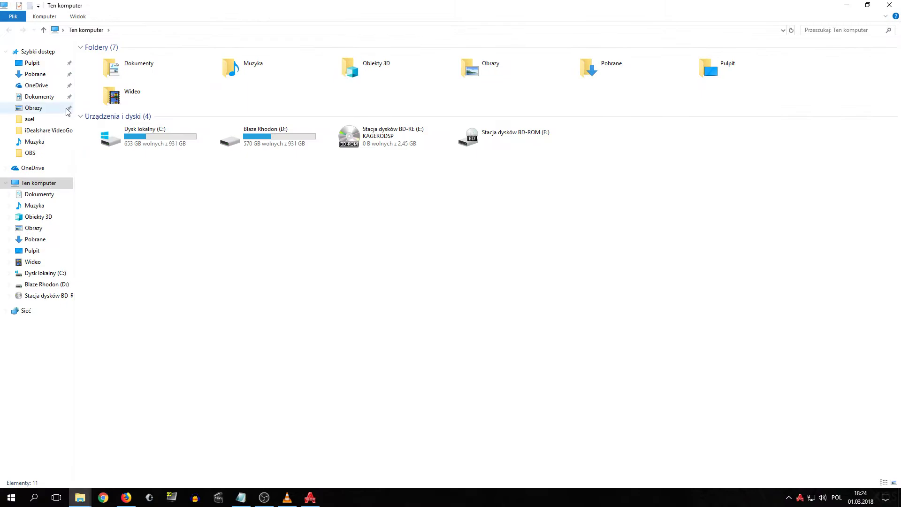
{"action": "left_click", "coordinate": [47, 97]}
{"action": "double_click", "coordinate": [120, 70]}
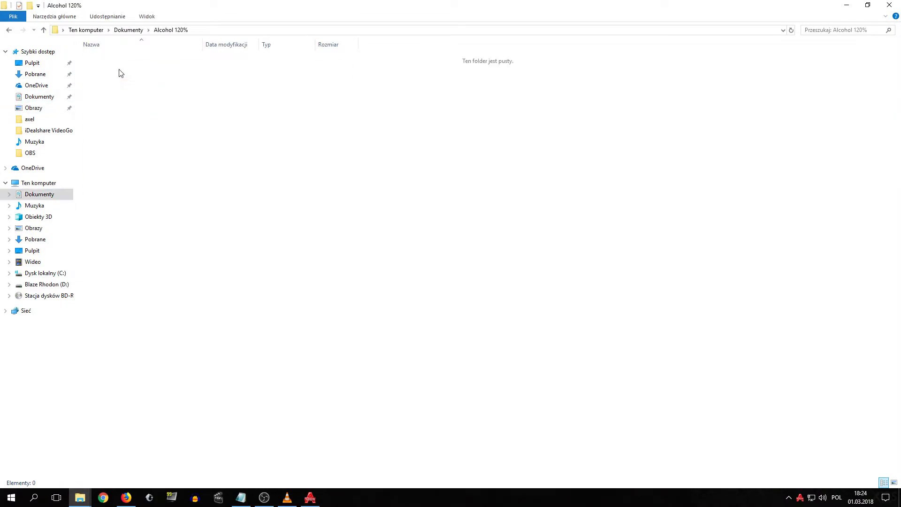
{"action": "left_click", "coordinate": [889, 5]}
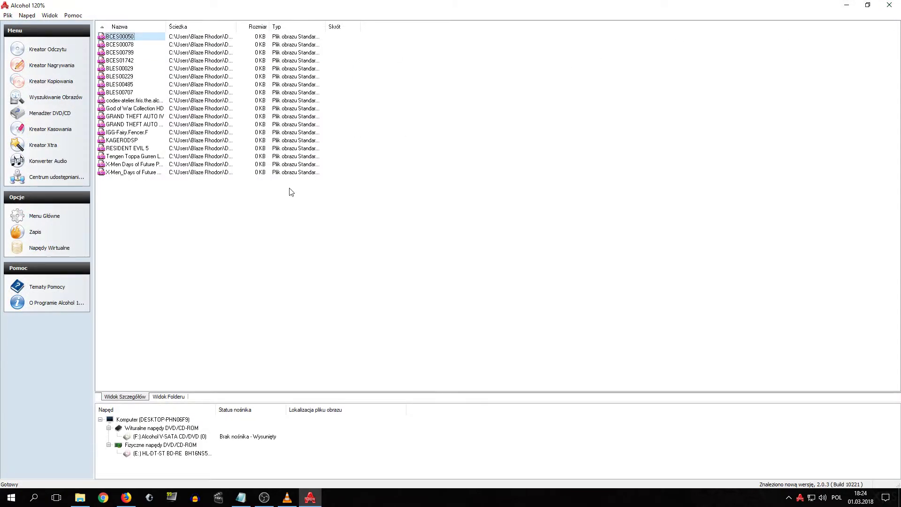
Open the read wizard (Kreator Odczytu) for the disc in drive E:, and review its read options and disc information.
{"action": "left_click", "coordinate": [51, 50]}
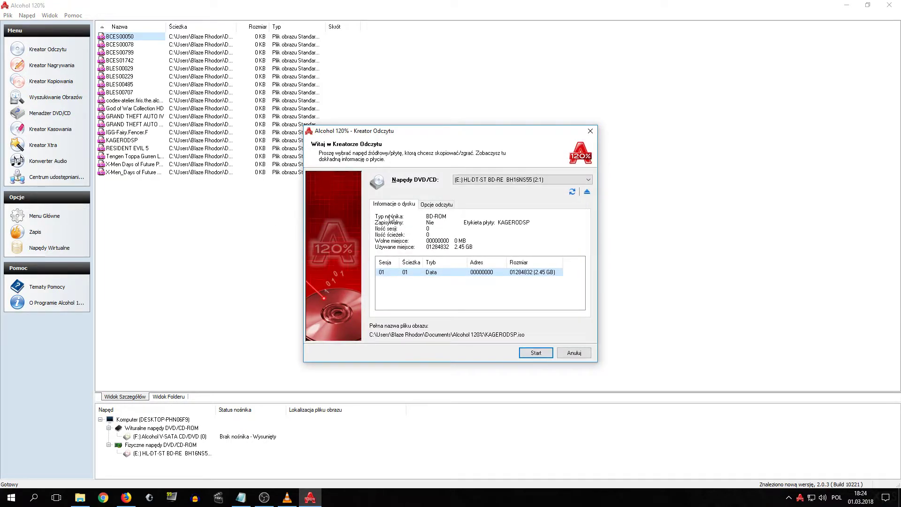
{"action": "left_click", "coordinate": [434, 206]}
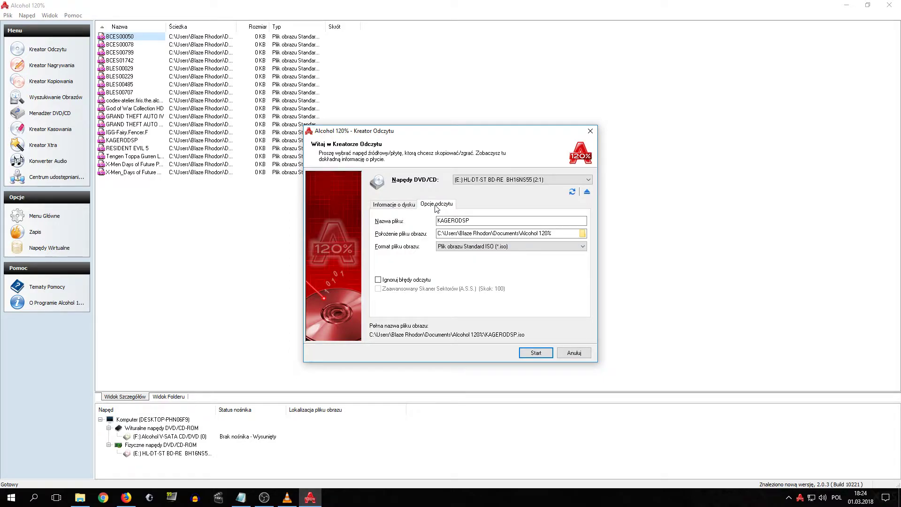
{"action": "left_click", "coordinate": [395, 206]}
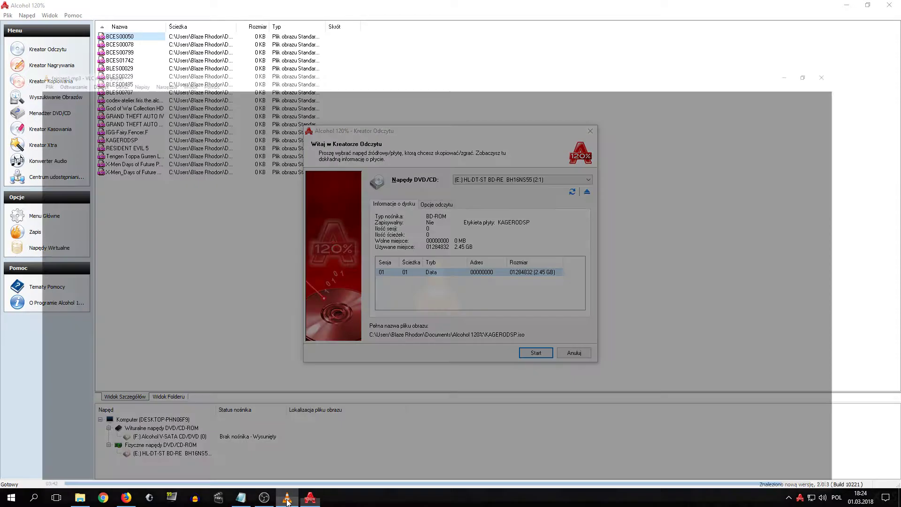
Close the VLC player running fairizep1 and play fairizep2 from the Muzyka folder instead.
{"action": "left_click", "coordinate": [287, 497]}
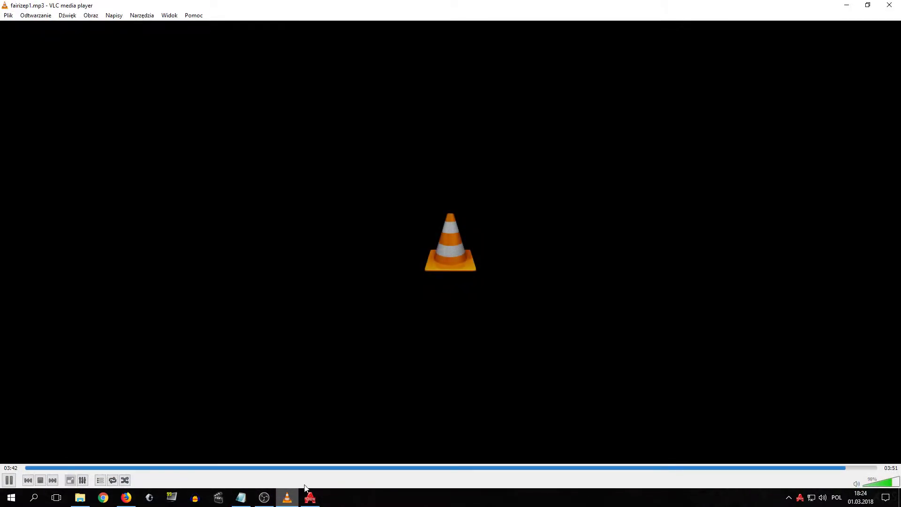
{"action": "left_click", "coordinate": [897, 4]}
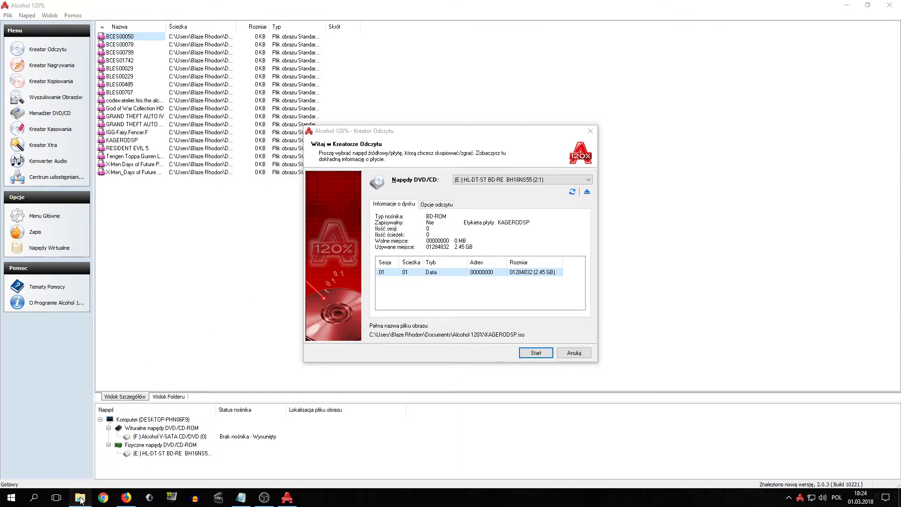
{"action": "left_click", "coordinate": [80, 498]}
{"action": "double_click", "coordinate": [128, 117]}
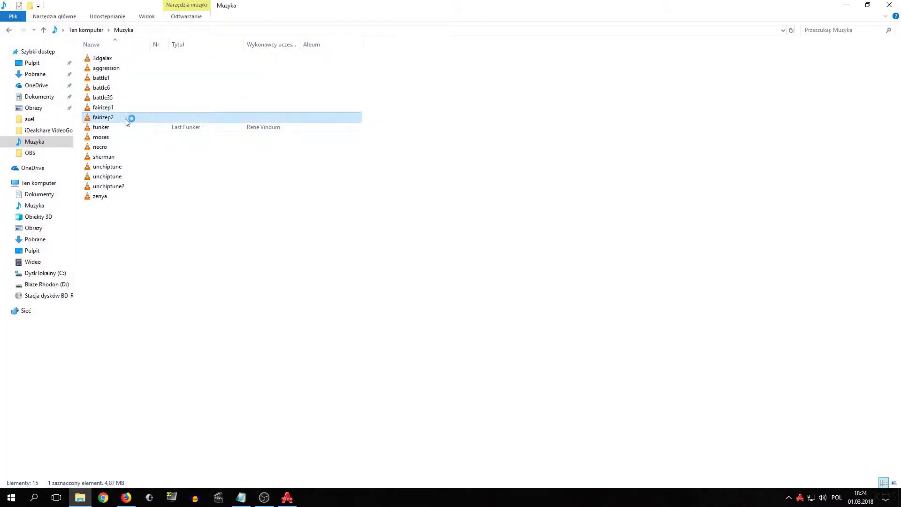
Minimize File Explorer and VLC to return to the read wizard, and start dumping the disc to KAGERODSP.iso.
{"action": "left_click", "coordinate": [846, 7]}
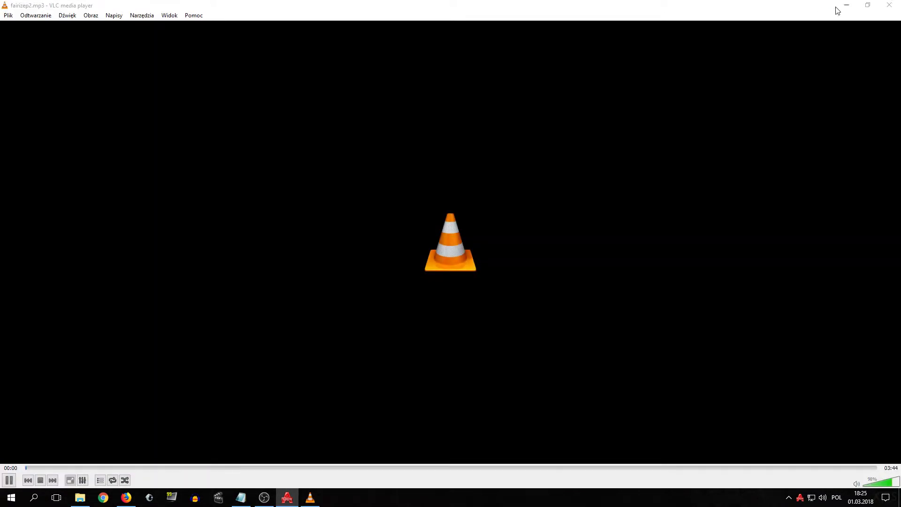
{"action": "left_click", "coordinate": [842, 7]}
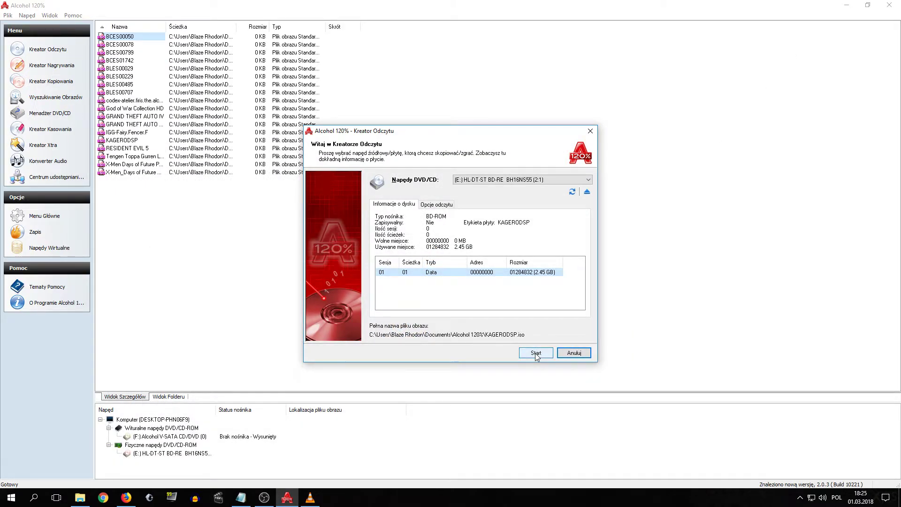
{"action": "left_click", "coordinate": [535, 353]}
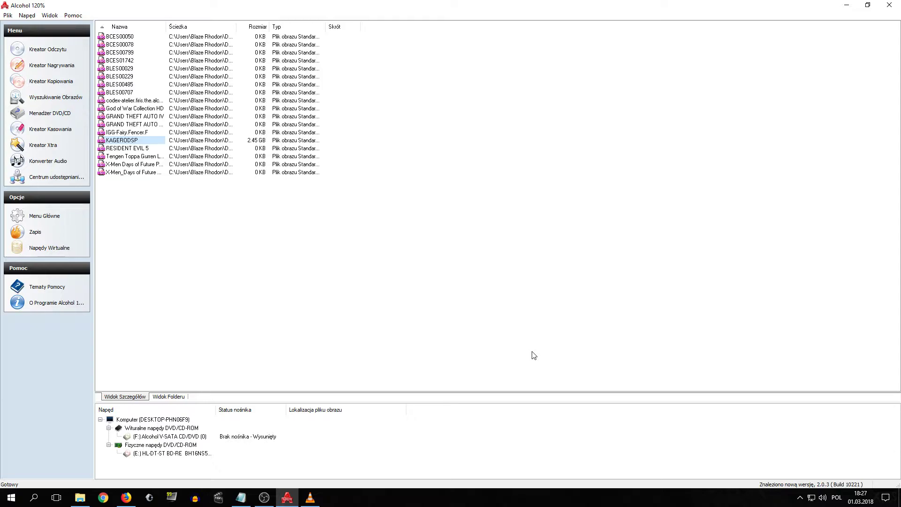
Close Alcohol 120% and launch PS3-ISO-Rebuilder from the Games\PS3_ISO_TOOLS folder on drive D:.
{"action": "left_click", "coordinate": [889, 5]}
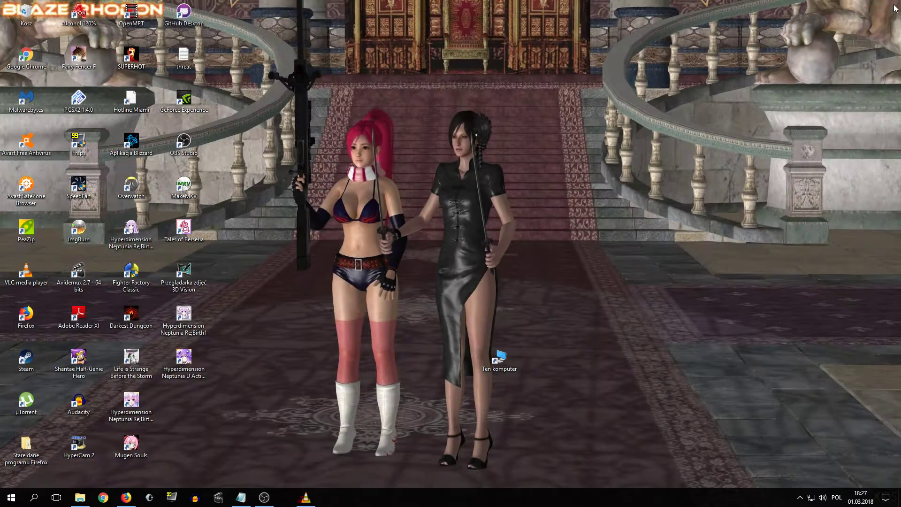
{"action": "left_click", "coordinate": [11, 497]}
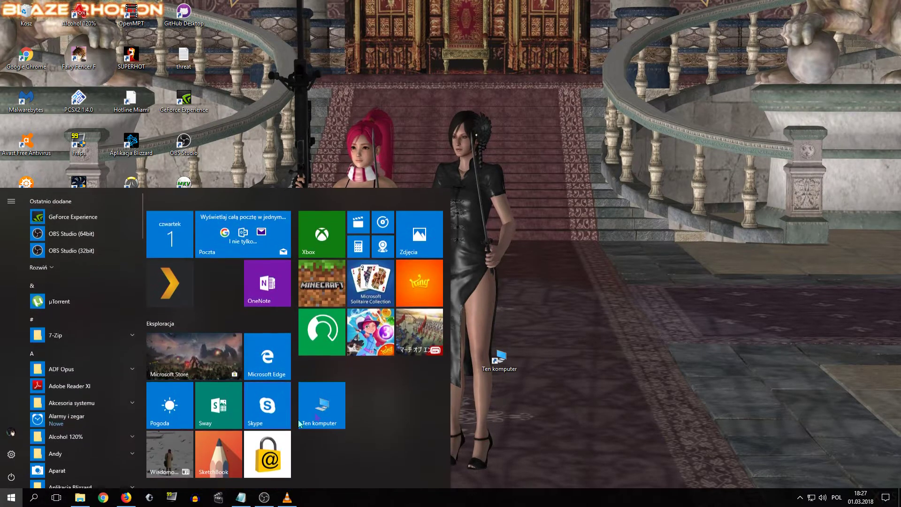
{"action": "key", "text": "super+e"}
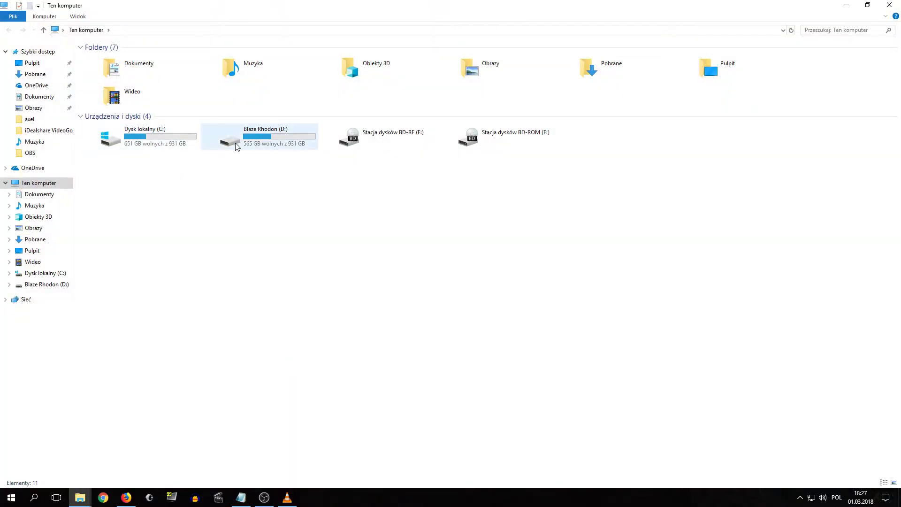
{"action": "double_click", "coordinate": [235, 141]}
{"action": "scroll", "coordinate": [179, 263], "scroll_direction": "down", "scroll_amount": 3}
{"action": "scroll", "coordinate": [170, 281], "scroll_direction": "down", "scroll_amount": 11}
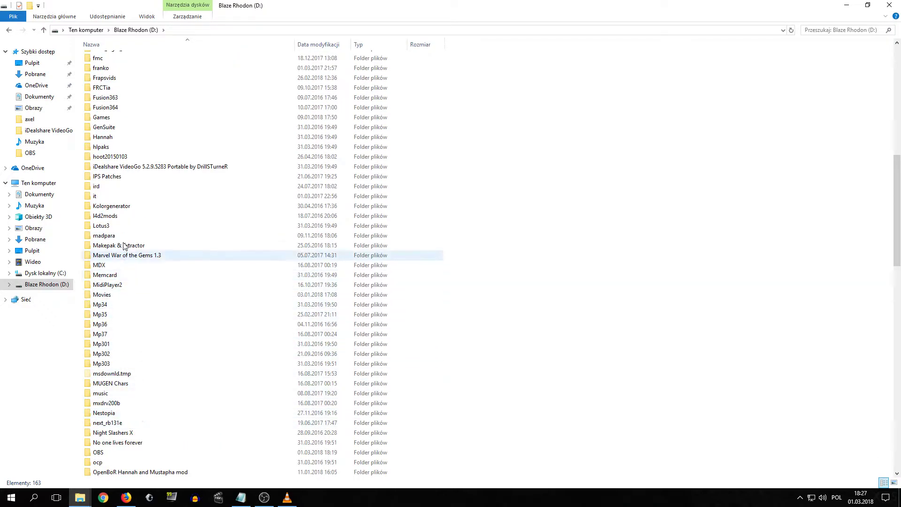
{"action": "double_click", "coordinate": [111, 118]}
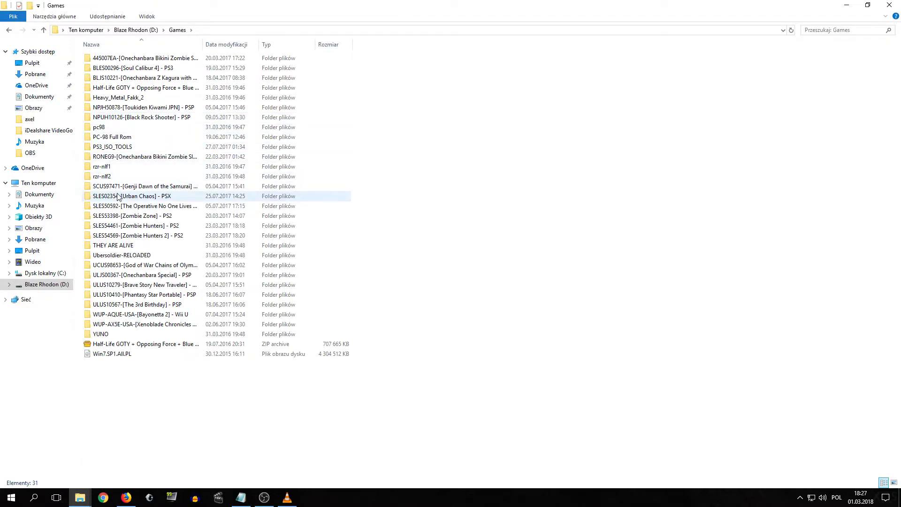
{"action": "double_click", "coordinate": [125, 146]}
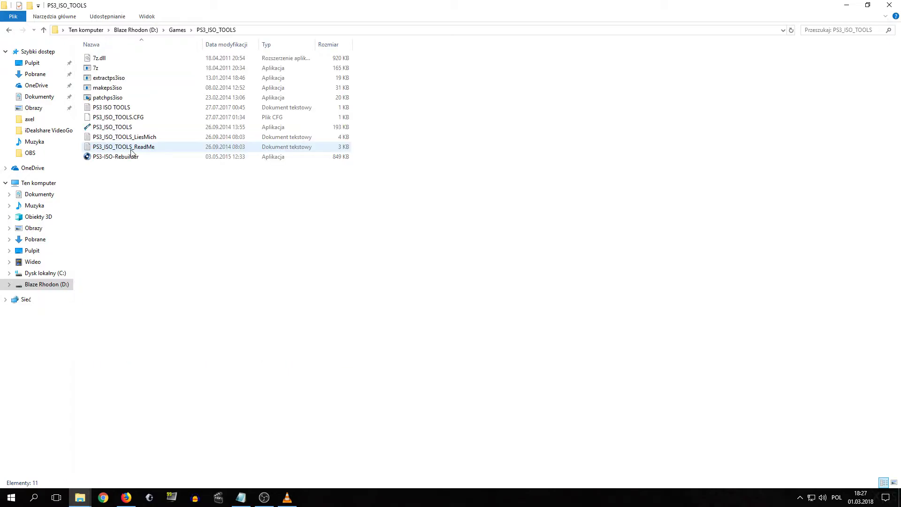
{"action": "double_click", "coordinate": [119, 159]}
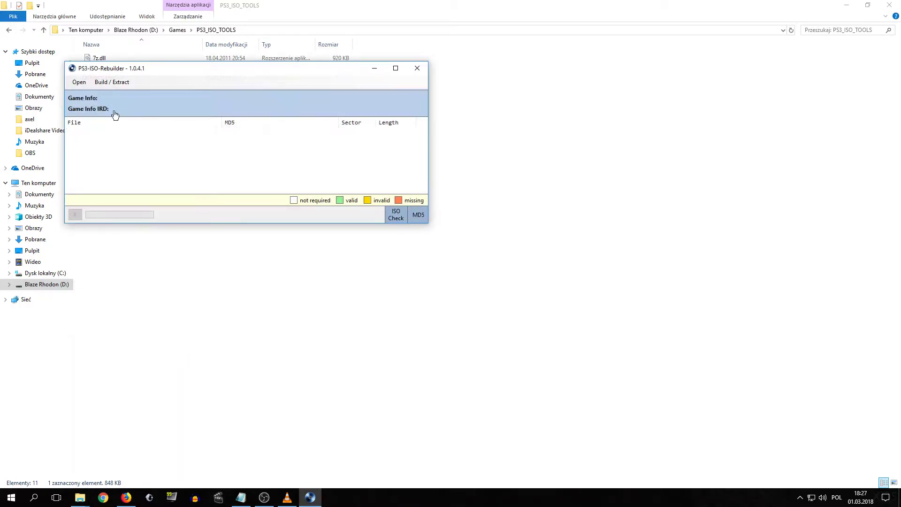
Load the dumped KAGERODSP ISO from the Alcohol 120% folder into PS3-ISO-Rebuilder.
{"action": "left_click", "coordinate": [79, 82]}
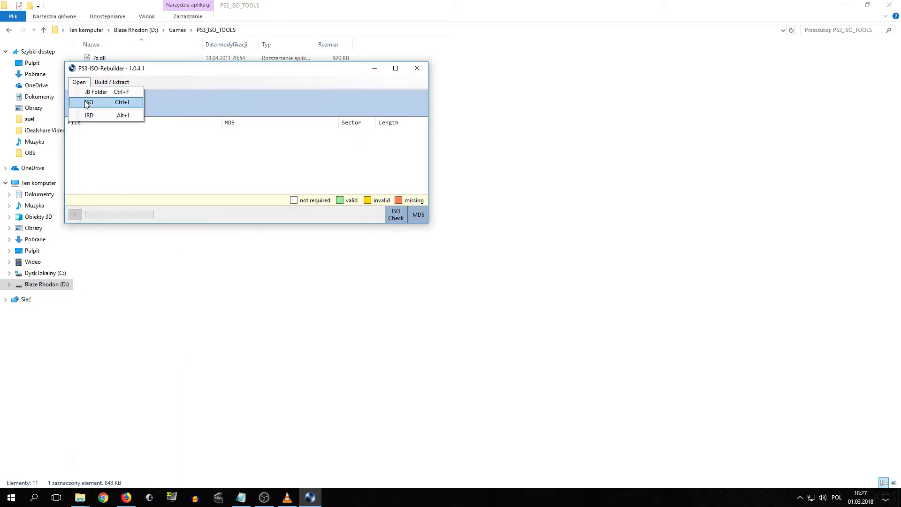
{"action": "left_click", "coordinate": [85, 100]}
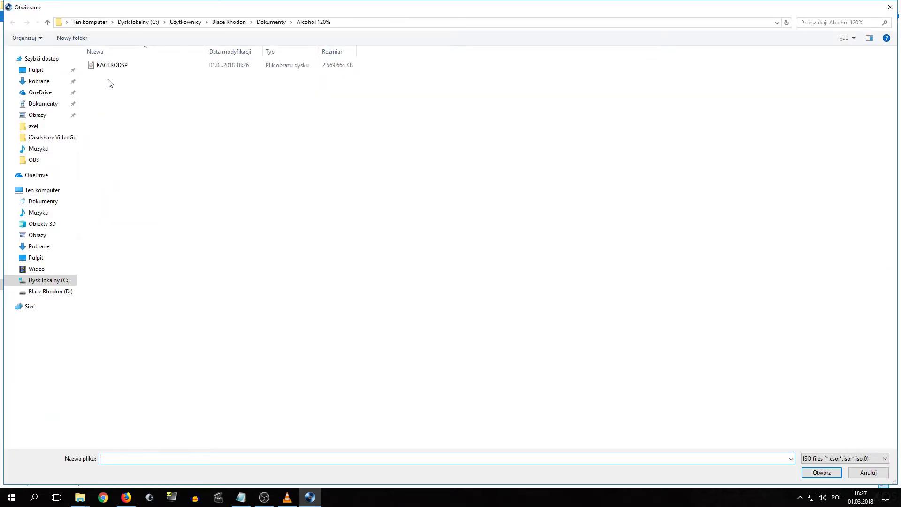
{"action": "left_click", "coordinate": [113, 65]}
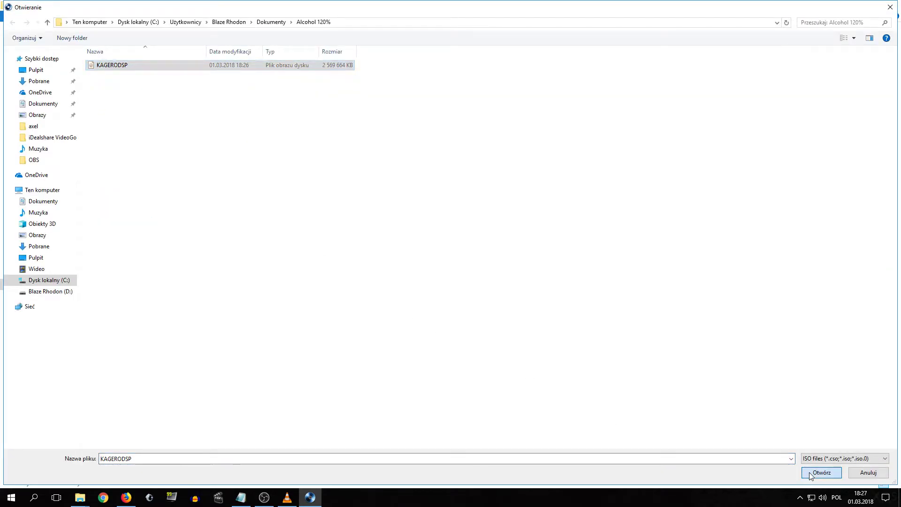
{"action": "left_click", "coordinate": [811, 474]}
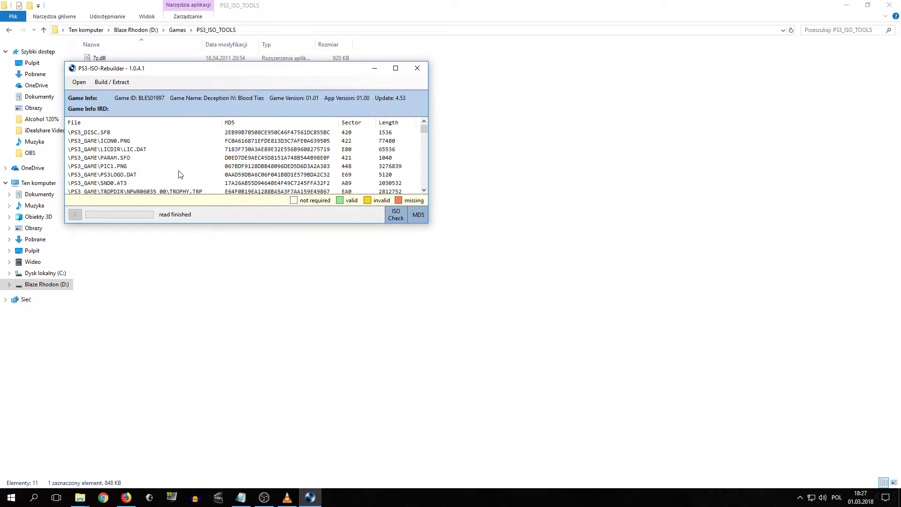
Switch to the tutorial notes in Notepad and highlight section 5 on patching the .iso with BlackDeamon PS3 ISO Patcher.
{"action": "left_click", "coordinate": [241, 497]}
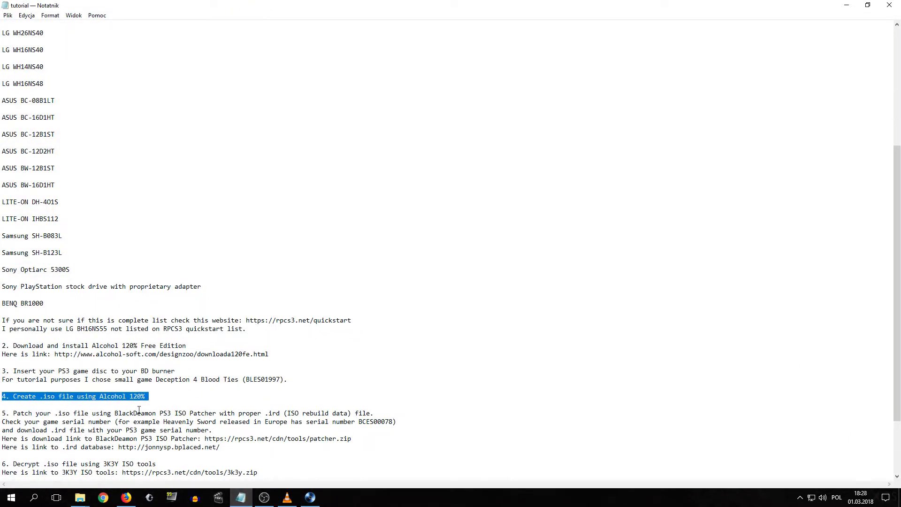
{"action": "left_click_drag", "start_coordinate": [2, 413], "coordinate": [235, 451]}
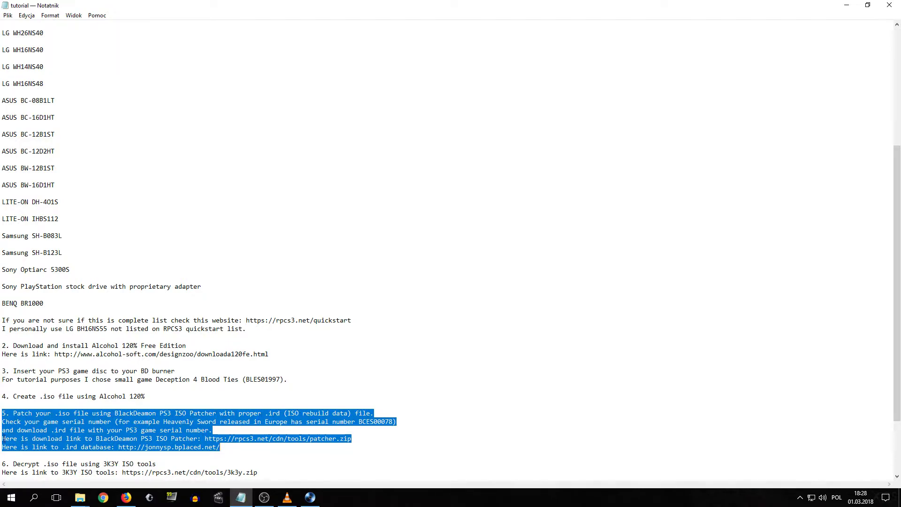
{"action": "left_click", "coordinate": [279, 449]}
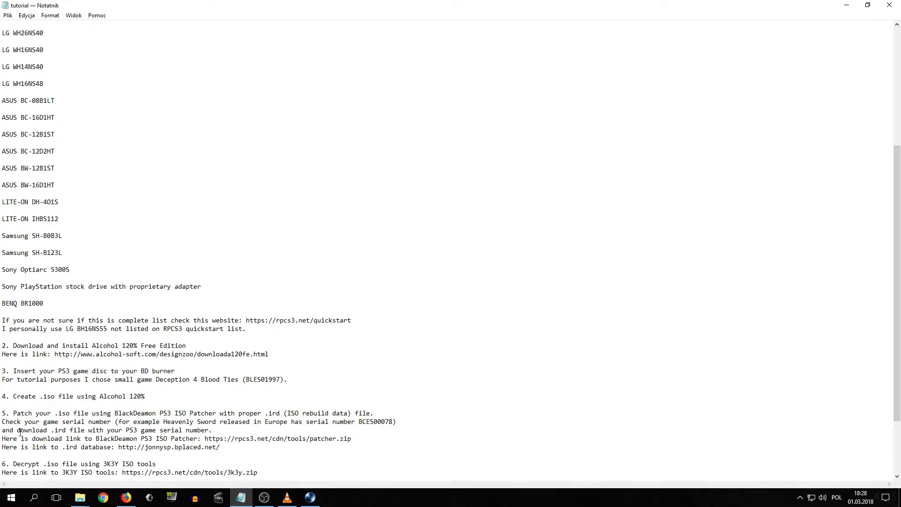
{"action": "mouse_move", "coordinate": [1, 438]}
{"action": "left_mouse_down"}
{"action": "mouse_move", "coordinate": [220, 448]}
{"action": "mouse_move", "coordinate": [348, 441]}
{"action": "mouse_move", "coordinate": [42, 432]}
{"action": "mouse_move", "coordinate": [3, 438]}
{"action": "left_mouse_up"}
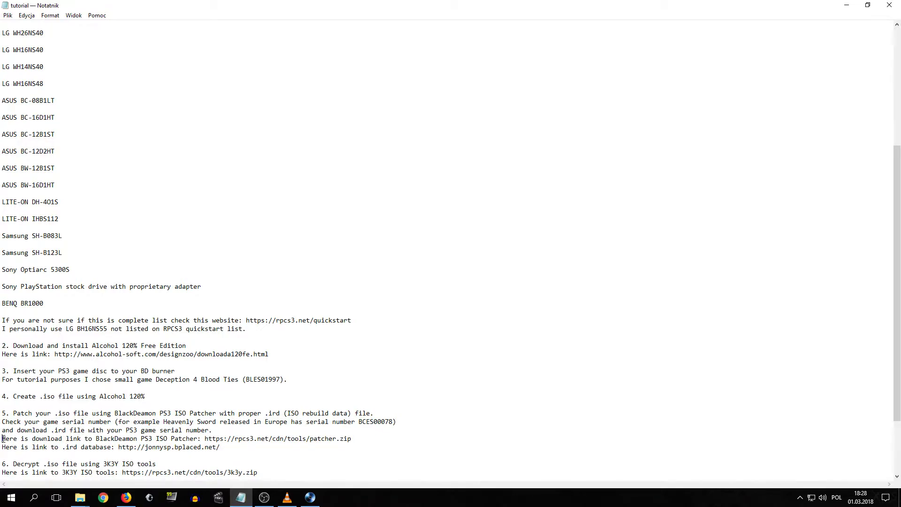
Switch to Firefox and download the PS3 ISO Patcher archive, patcher.zip, from the RPCS3 Quickstart page.
{"action": "left_click", "coordinate": [126, 498]}
{"action": "left_click", "coordinate": [51, 6]}
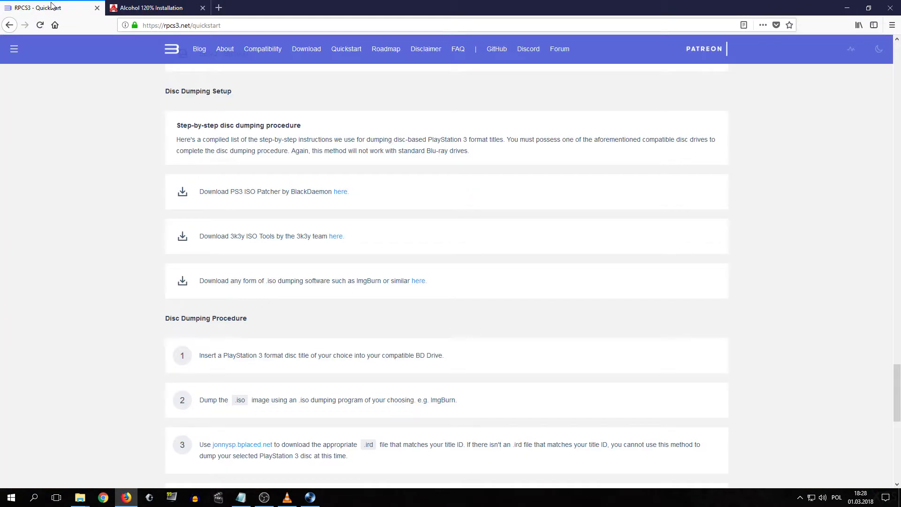
{"action": "left_click", "coordinate": [339, 196]}
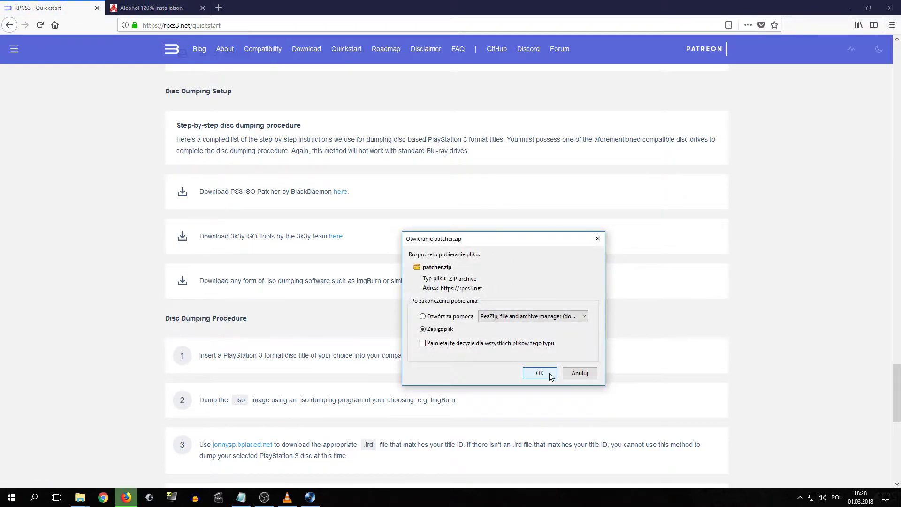
{"action": "left_click", "coordinate": [540, 372]}
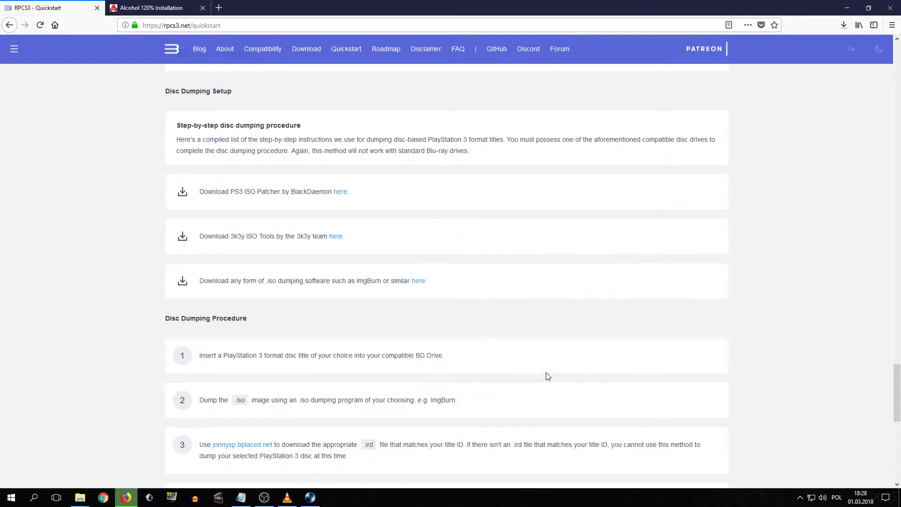
Show the downloaded patcher.zip in its folder and extract it to a new patcher folder.
{"action": "left_click", "coordinate": [844, 26]}
{"action": "left_click", "coordinate": [837, 48]}
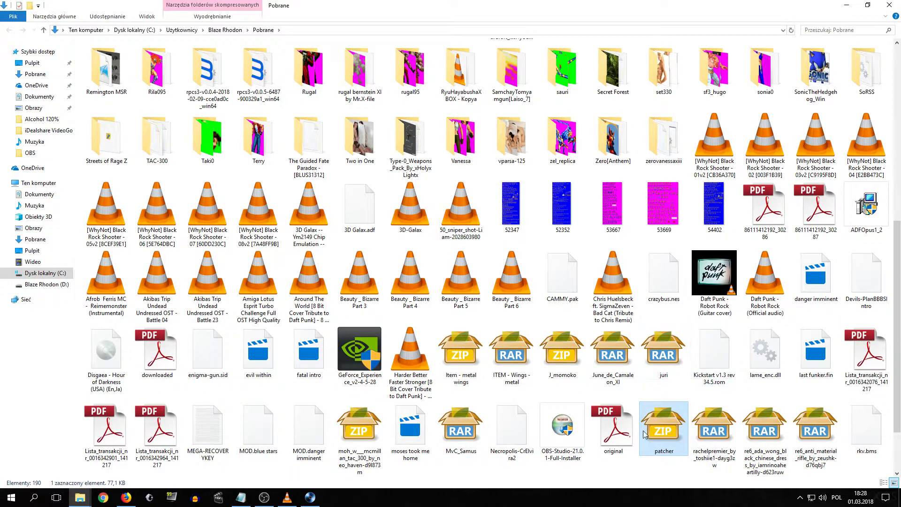
{"action": "right_click", "coordinate": [659, 425]}
{"action": "mouse_move", "coordinate": [669, 247]}
{"action": "left_click", "coordinate": [805, 264]}
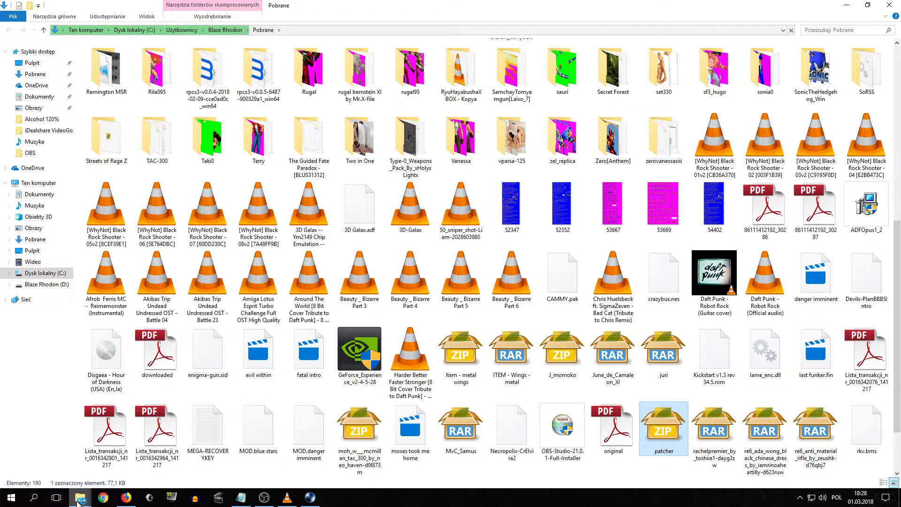
Return to the tutorial notes and highlight the line with the .ird database link.
{"action": "left_click", "coordinate": [238, 503]}
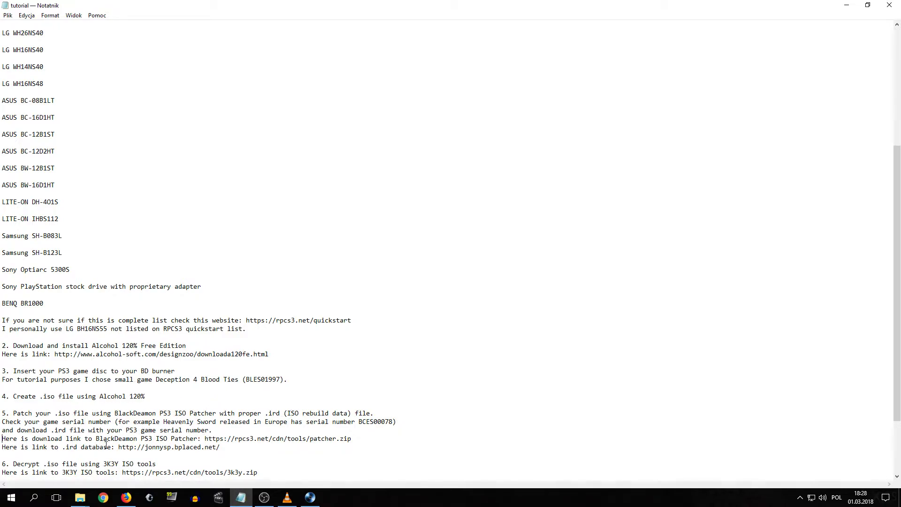
{"action": "left_click_drag", "start_coordinate": [220, 447], "coordinate": [100, 447]}
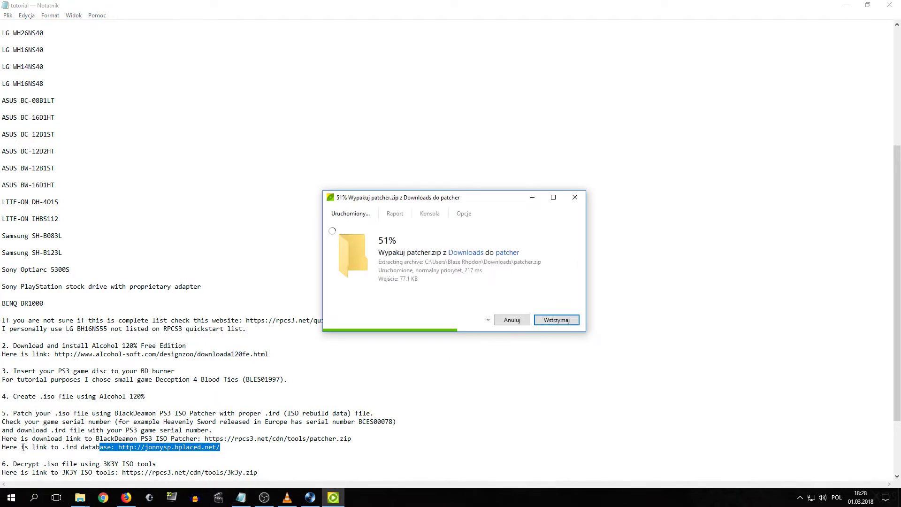
{"action": "left_click_drag", "start_coordinate": [221, 447], "coordinate": [2, 449]}
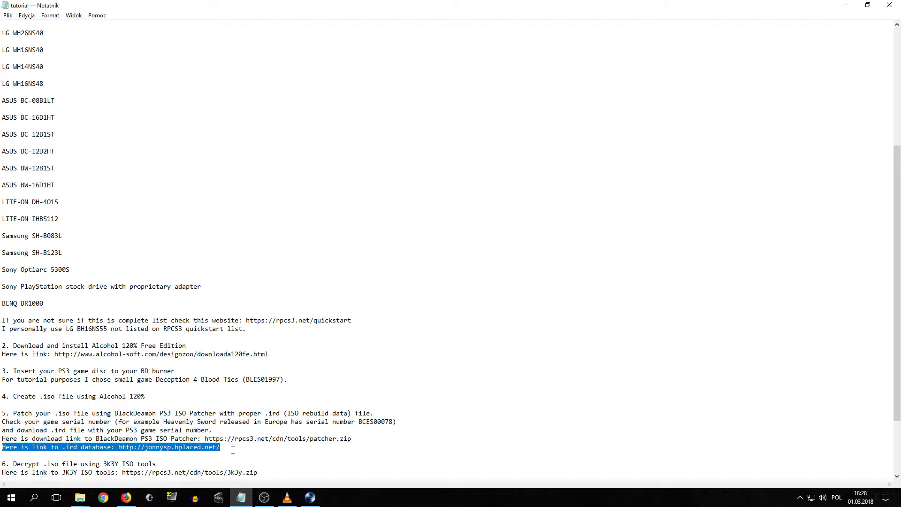
Play the 3dgalax track from the Muzyka folder and minimize that File Explorer window.
{"action": "mouse_move", "coordinate": [80, 498]}
{"action": "left_click", "coordinate": [60, 459]}
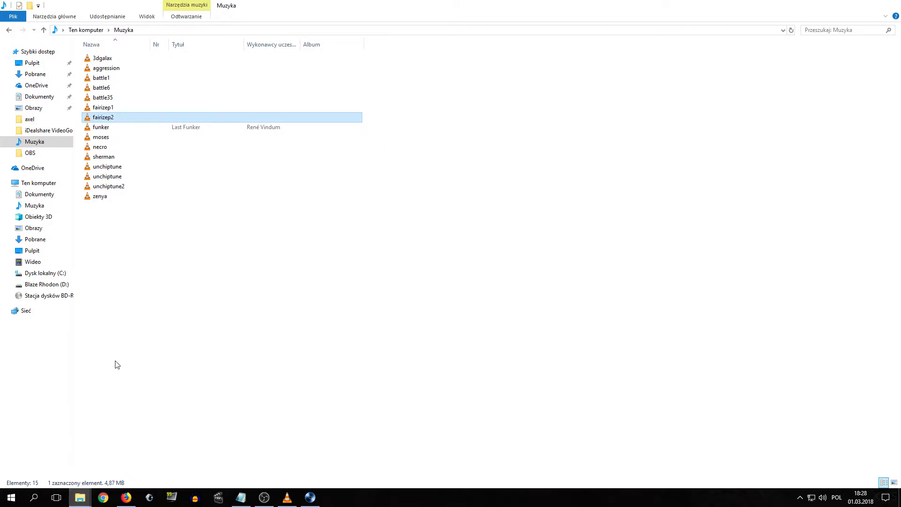
{"action": "left_click", "coordinate": [144, 59]}
{"action": "left_click", "coordinate": [847, 5]}
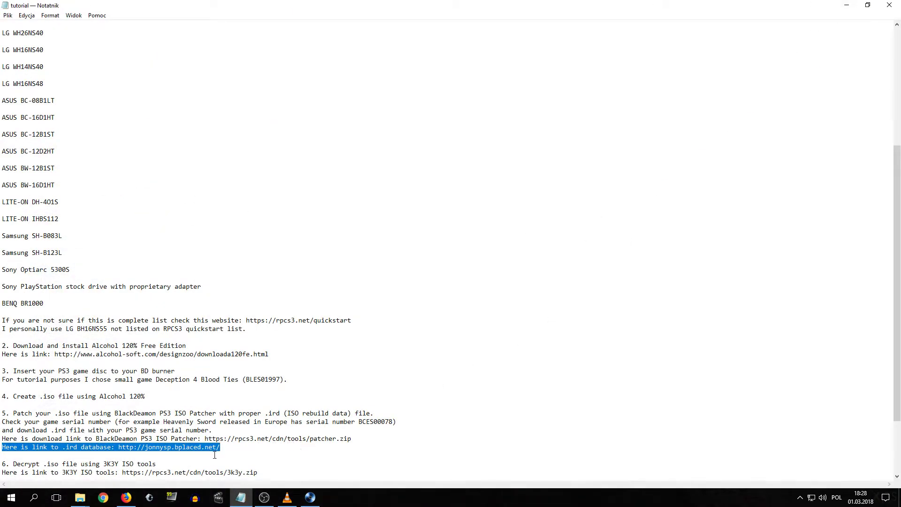
Open the jonnysp.bplaced.net link from the RPCS3 disc dumping procedure in a new Firefox tab and display the IRD Library.
{"action": "left_click", "coordinate": [178, 448]}
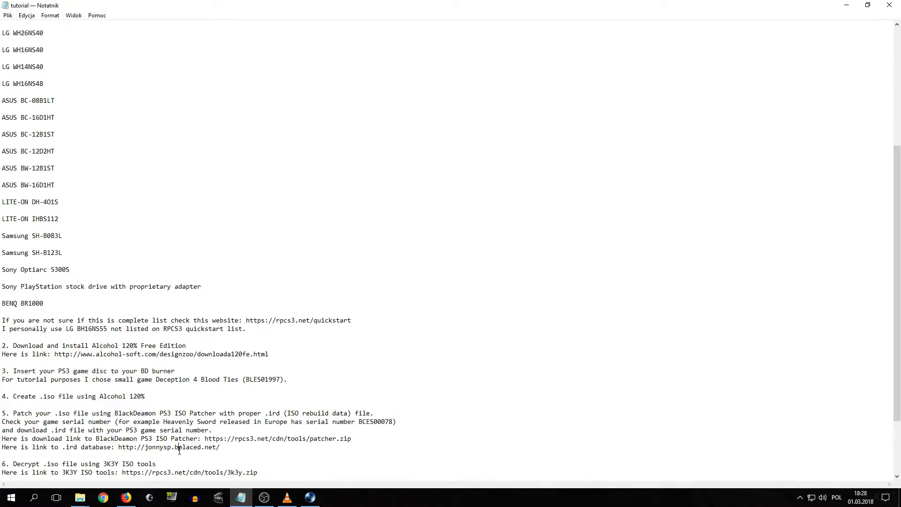
{"action": "left_click", "coordinate": [127, 499]}
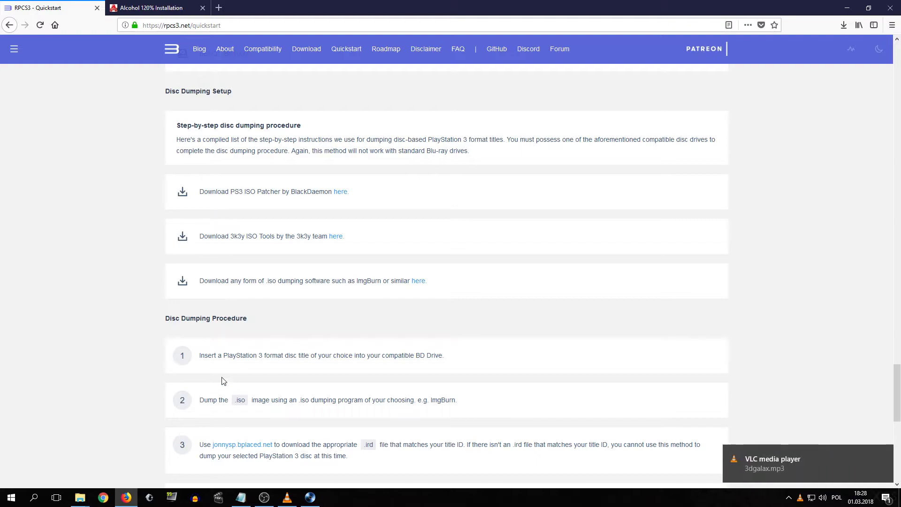
{"action": "scroll", "coordinate": [223, 380], "scroll_direction": "down", "scroll_amount": 5}
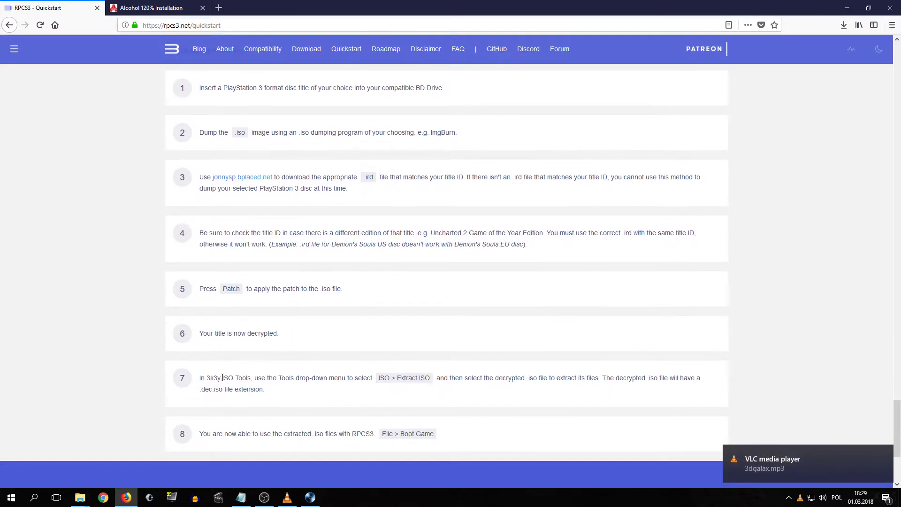
{"action": "scroll", "coordinate": [223, 378], "scroll_direction": "up", "scroll_amount": 1}
{"action": "scroll", "coordinate": [224, 380], "scroll_direction": "down", "scroll_amount": 2}
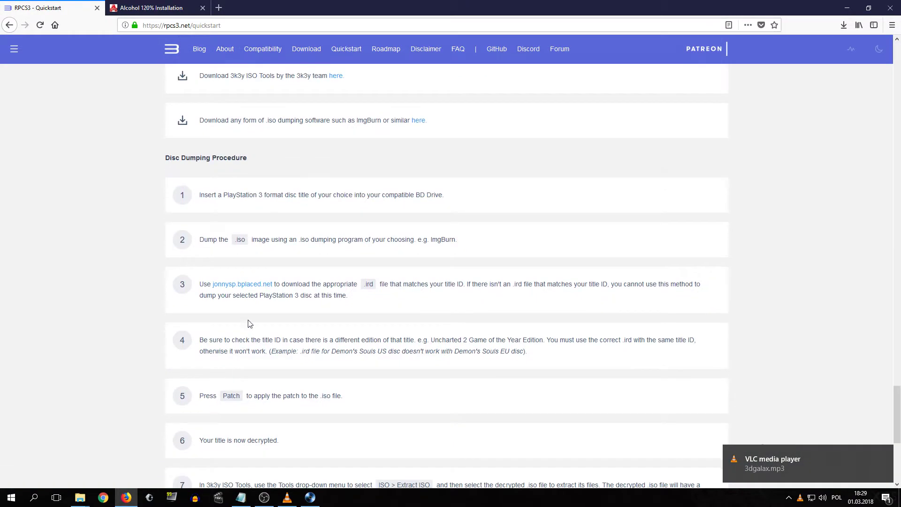
{"action": "right_click", "coordinate": [274, 288]}
{"action": "left_click", "coordinate": [275, 292]}
{"action": "left_click", "coordinate": [164, 8]}
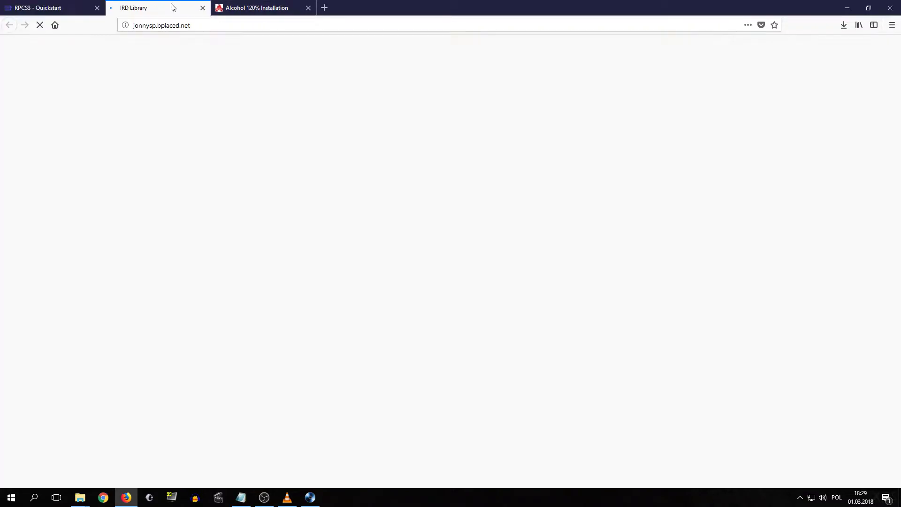
{"action": "left_click", "coordinate": [47, 7]}
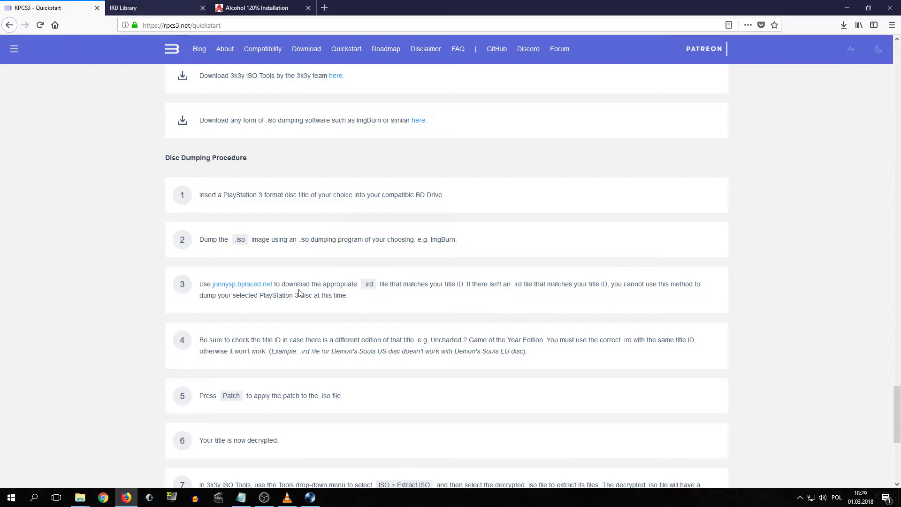
{"action": "scroll", "coordinate": [228, 135], "scroll_direction": "up", "scroll_amount": 2}
{"action": "left_click", "coordinate": [159, 8]}
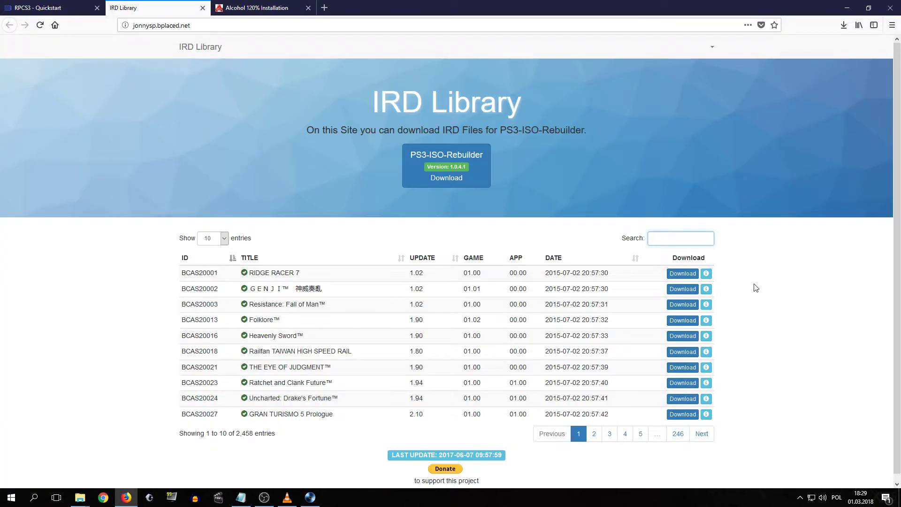
Search the IRD Library for "deception iv" and download the .ird file for BLES01997.
{"action": "type", "text": "deception iv"}
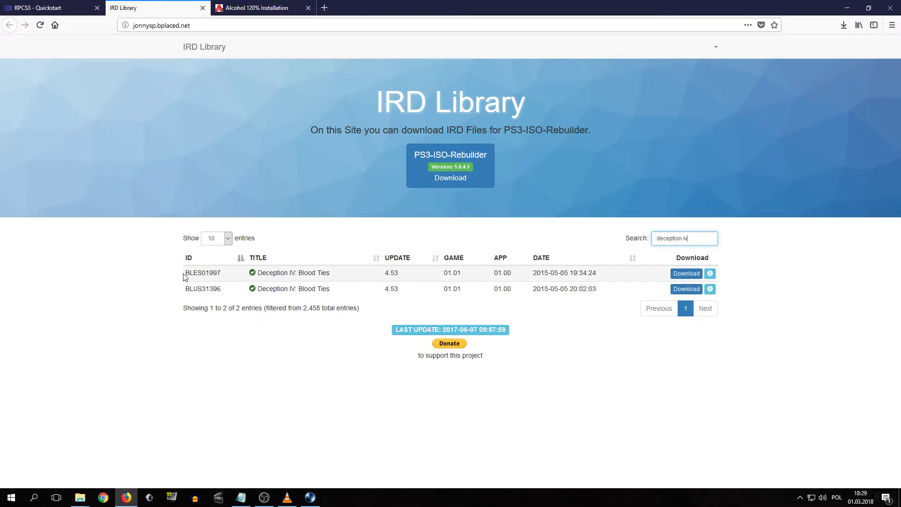
{"action": "left_click", "coordinate": [685, 273]}
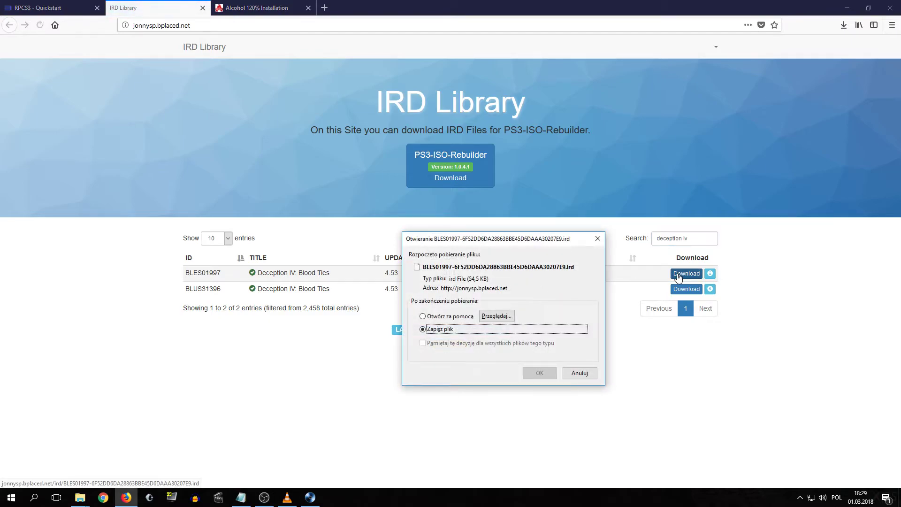
{"action": "left_click", "coordinate": [540, 374]}
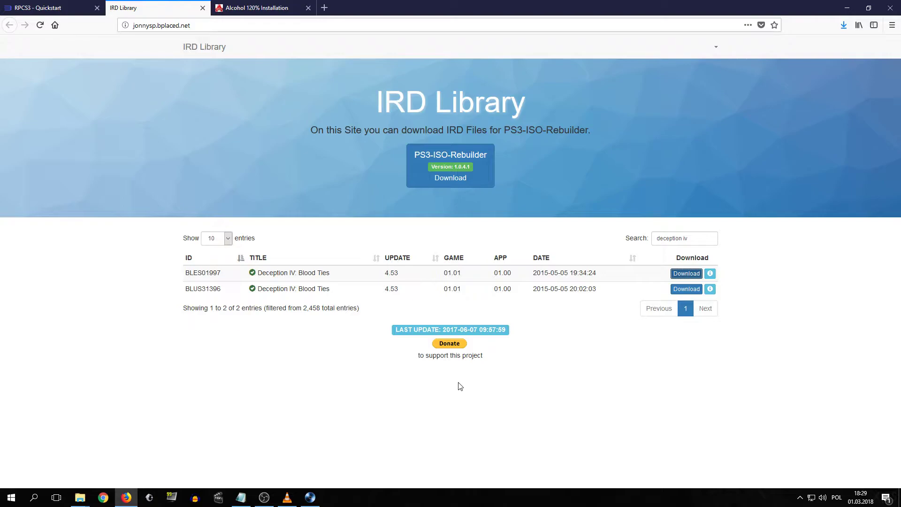
Switch to PS3-ISO-Rebuilder and load the downloaded BLES01997 .ird file from the Pobrane folder.
{"action": "left_click", "coordinate": [310, 497]}
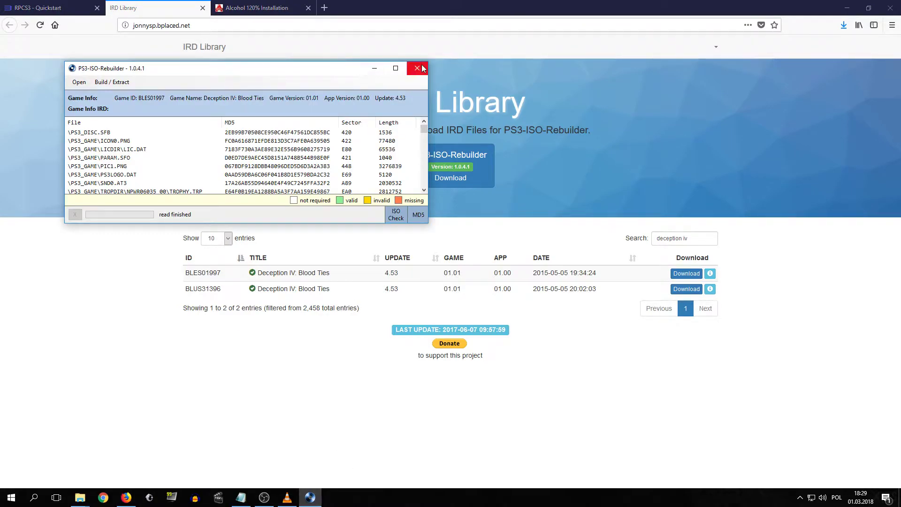
{"action": "left_click", "coordinate": [79, 83]}
{"action": "left_click", "coordinate": [88, 113]}
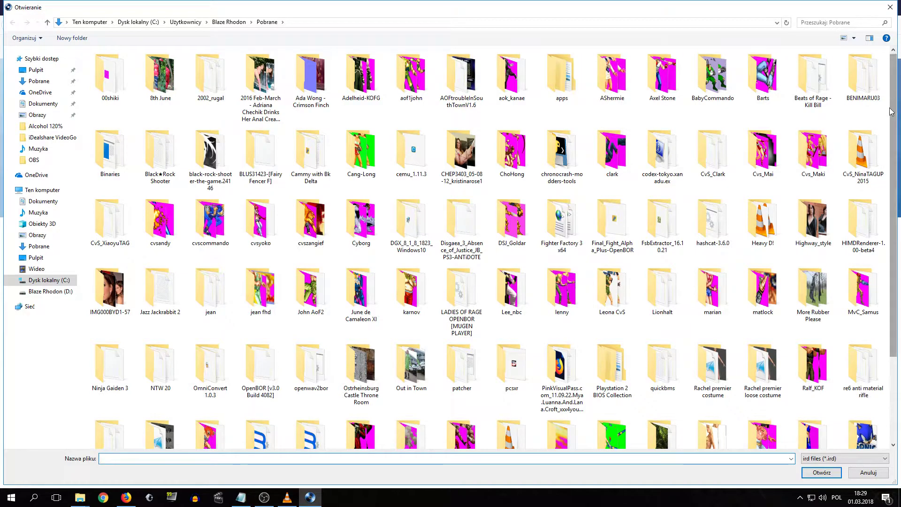
{"action": "left_click_drag", "start_coordinate": [892, 108], "coordinate": [893, 188]}
{"action": "left_click", "coordinate": [763, 412]}
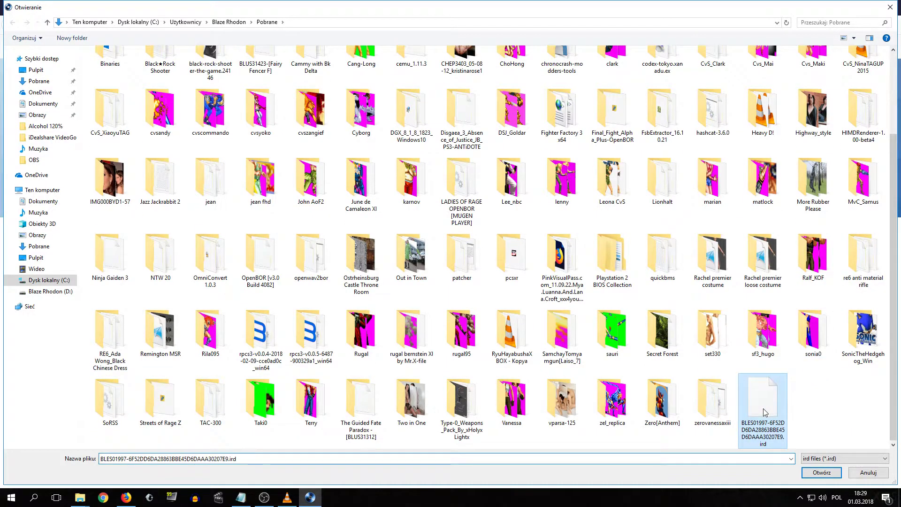
{"action": "left_click", "coordinate": [819, 473]}
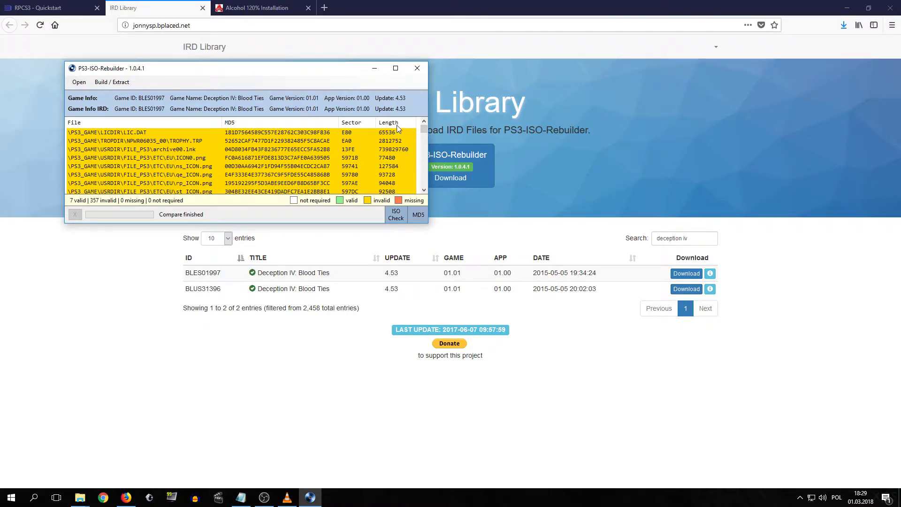
Check the valid and invalid entries in the ISO-to-IRD comparison list, then close PS3-ISO-Rebuilder.
{"action": "left_click_drag", "start_coordinate": [422, 133], "coordinate": [420, 191]}
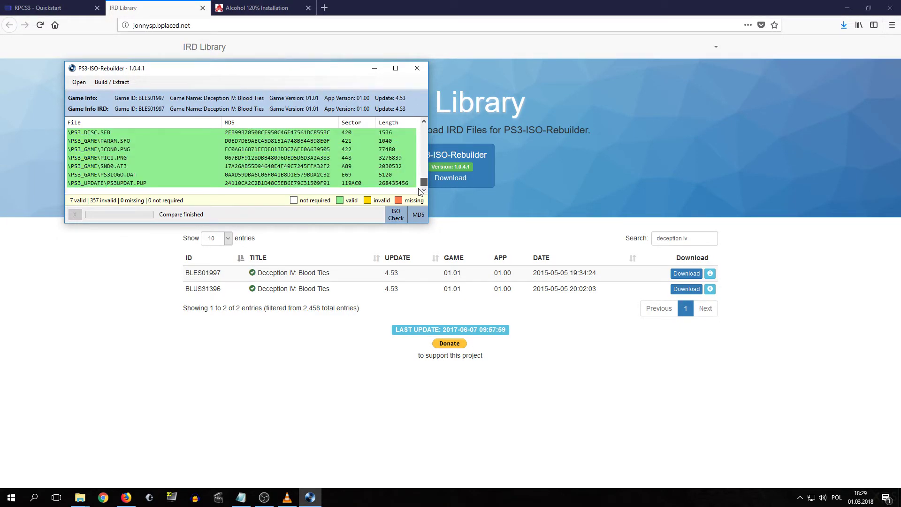
{"action": "left_click", "coordinate": [424, 121]}
{"action": "left_click", "coordinate": [424, 121]}
{"action": "left_click", "coordinate": [424, 121]}
{"action": "left_click", "coordinate": [423, 121]}
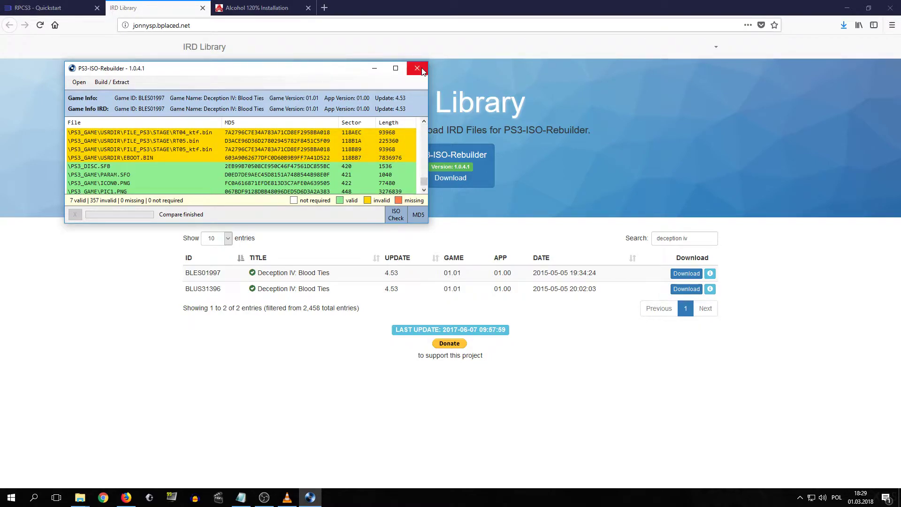
{"action": "left_click", "coordinate": [417, 69]}
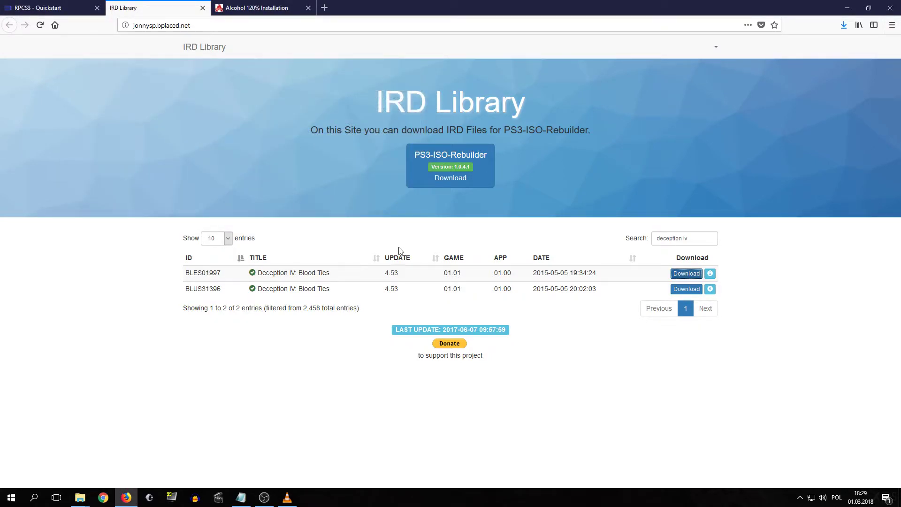
Minimize Firefox, open the patcher folder on drive D: in File Explorer and launch test_patcher.
{"action": "left_click", "coordinate": [845, 9]}
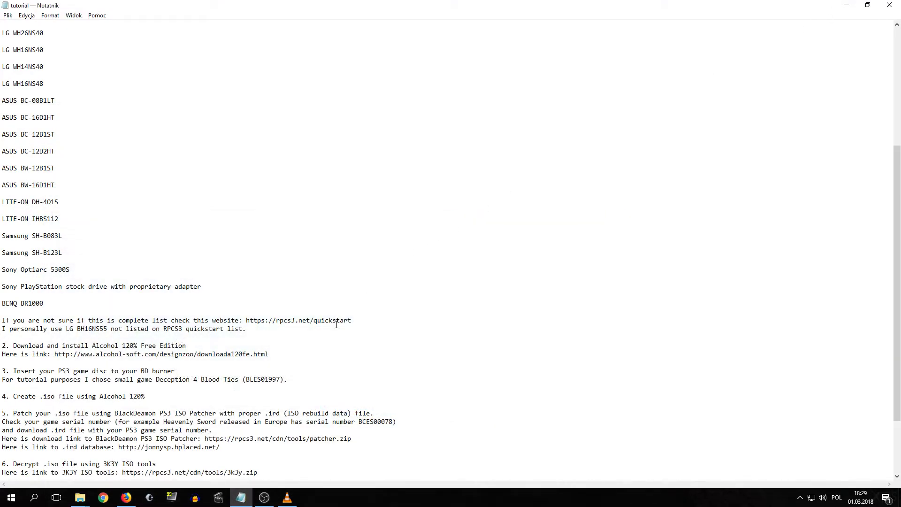
{"action": "mouse_move", "coordinate": [87, 503]}
{"action": "left_click", "coordinate": [149, 456]}
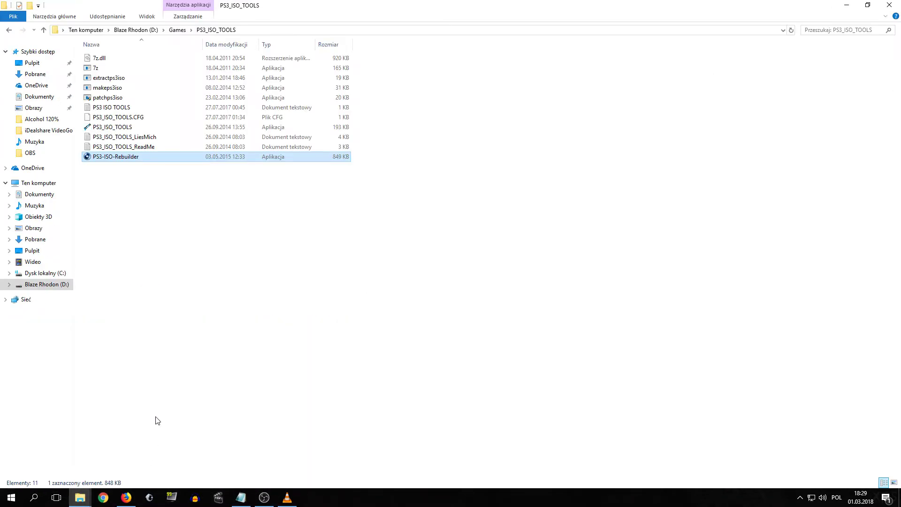
{"action": "left_click", "coordinate": [9, 30]}
{"action": "left_click", "coordinate": [9, 31]}
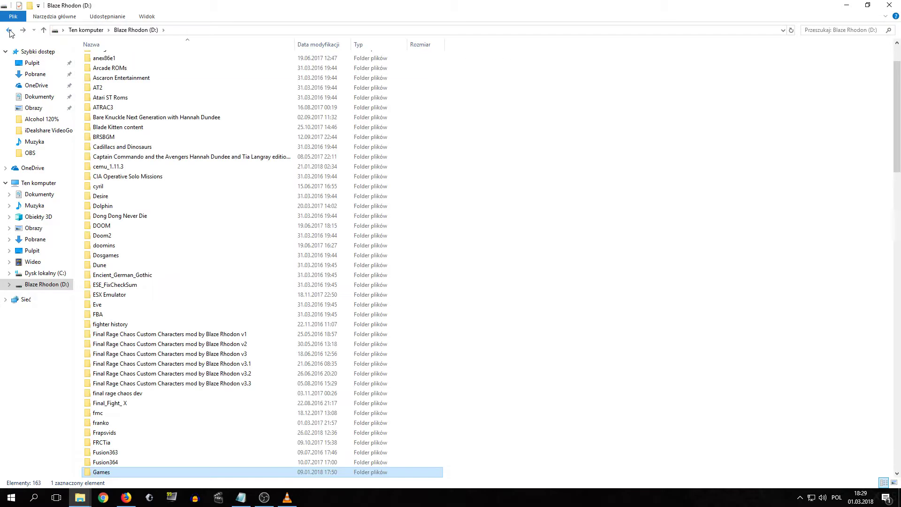
{"action": "scroll", "coordinate": [162, 423], "scroll_direction": "down", "scroll_amount": 17}
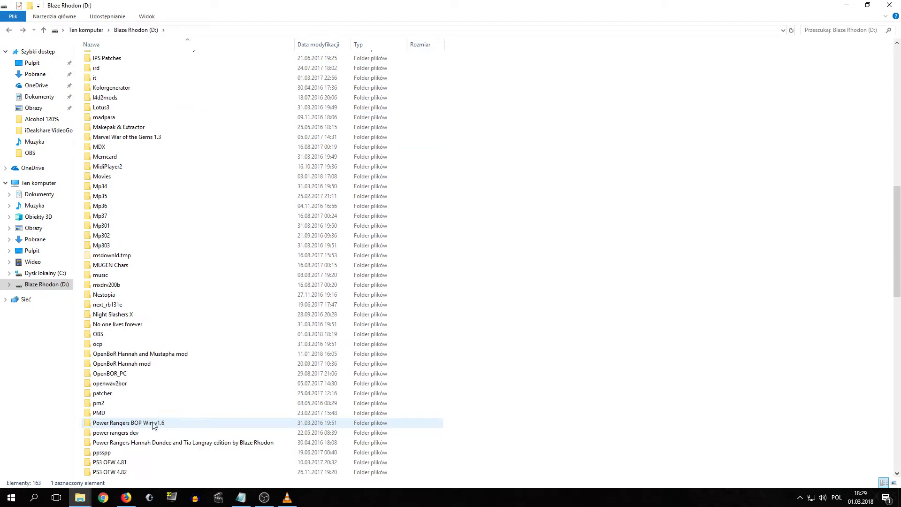
{"action": "double_click", "coordinate": [104, 393]}
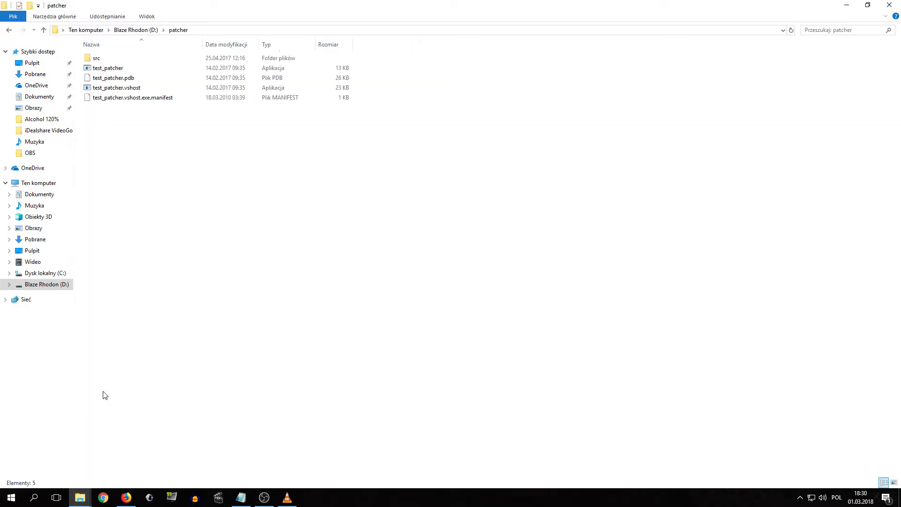
{"action": "left_click", "coordinate": [111, 69]}
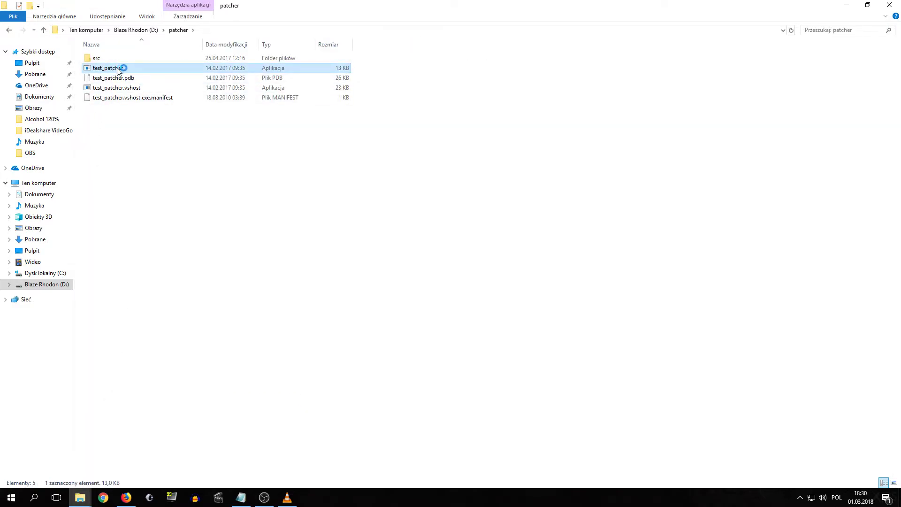
Choose the KAGERODSP disc image from the Alcohol 120% folder in Dokumenty as the ISO image to patch.
{"action": "left_click", "coordinate": [190, 120]}
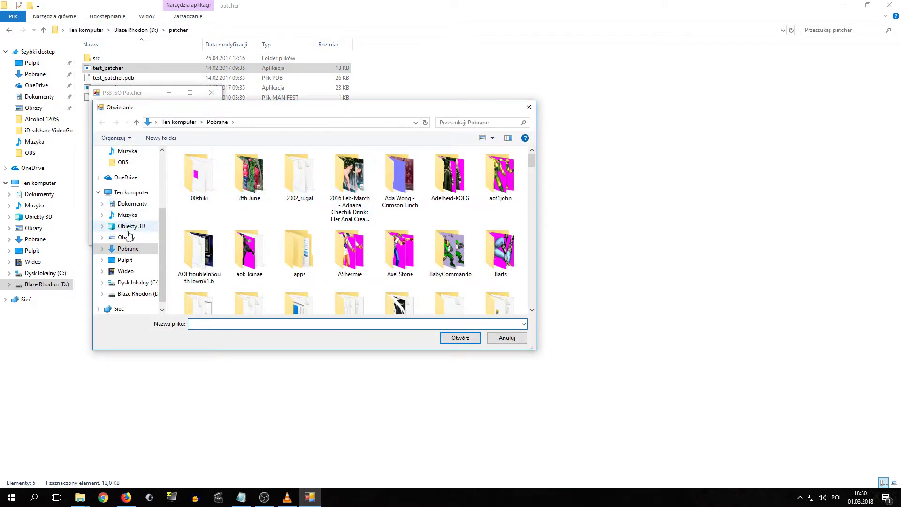
{"action": "left_click", "coordinate": [129, 203]}
{"action": "double_click", "coordinate": [202, 174]}
{"action": "left_click", "coordinate": [201, 165]}
{"action": "left_click", "coordinate": [448, 341]}
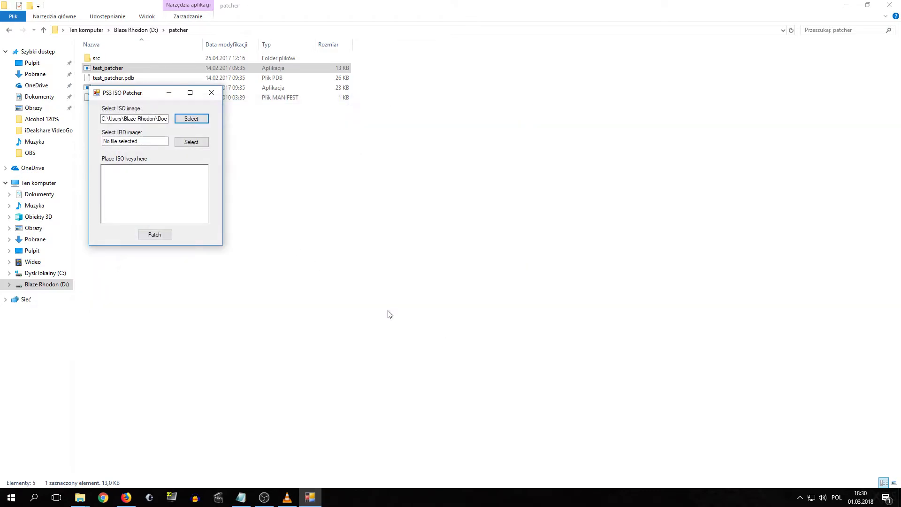
Choose the BLES01997 .ird file from the Pobrane folder as the IRD image.
{"action": "left_click", "coordinate": [191, 142]}
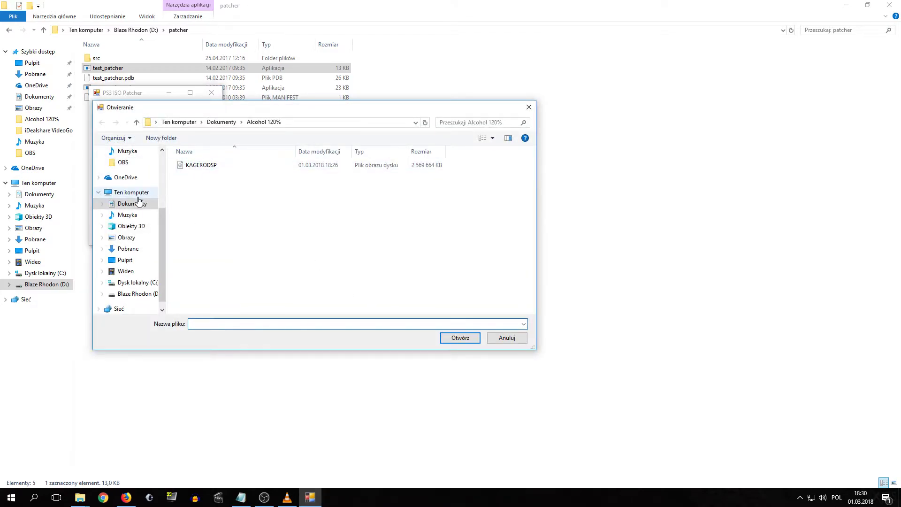
{"action": "left_click", "coordinate": [134, 254]}
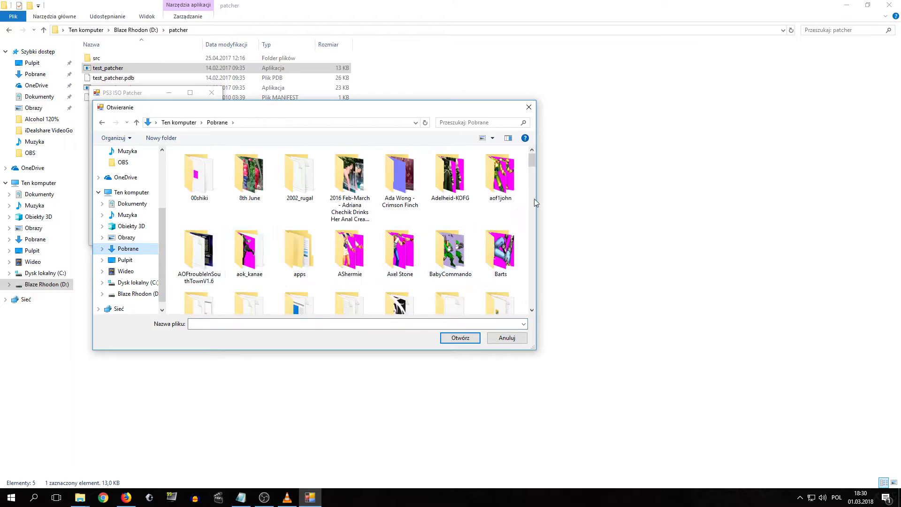
{"action": "left_click_drag", "start_coordinate": [528, 162], "coordinate": [535, 260]}
{"action": "left_click", "coordinate": [454, 269]}
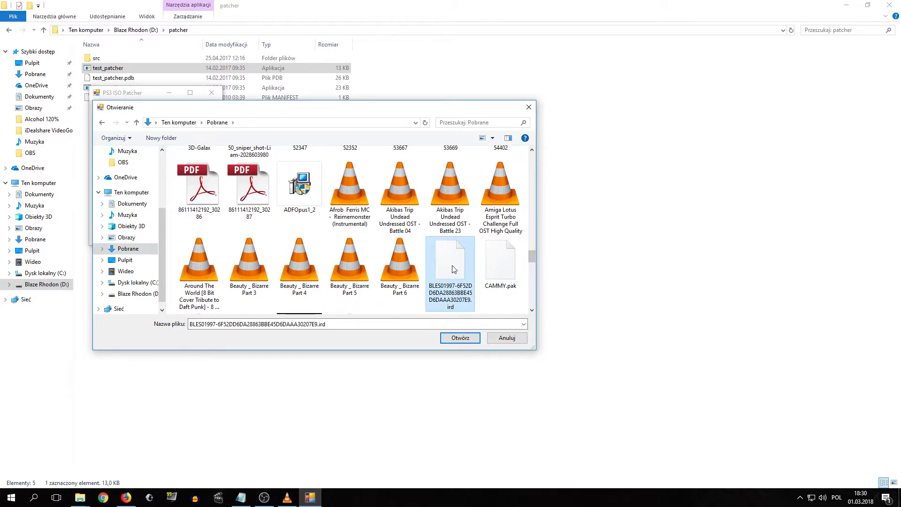
{"action": "left_click", "coordinate": [469, 341]}
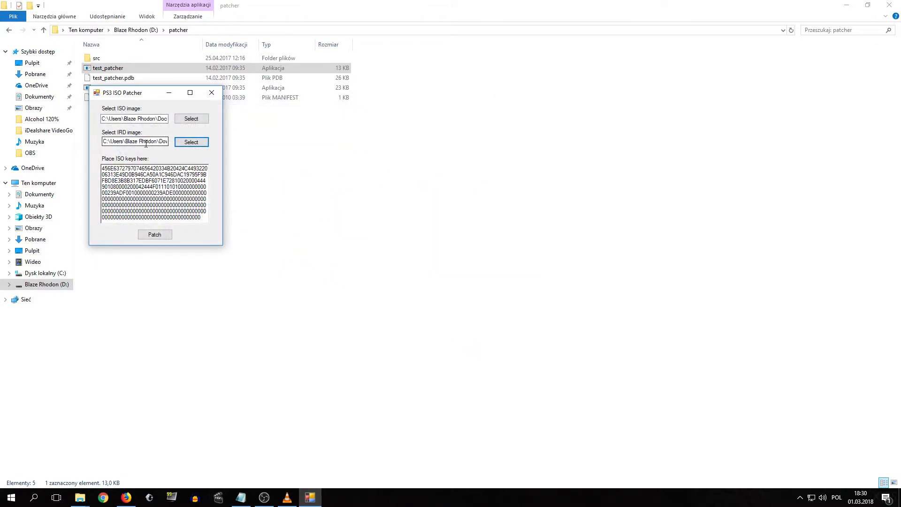
Patch the ISO image with the loaded IRD keys, dismiss the message and close PS3 ISO Patcher.
{"action": "left_click", "coordinate": [160, 237]}
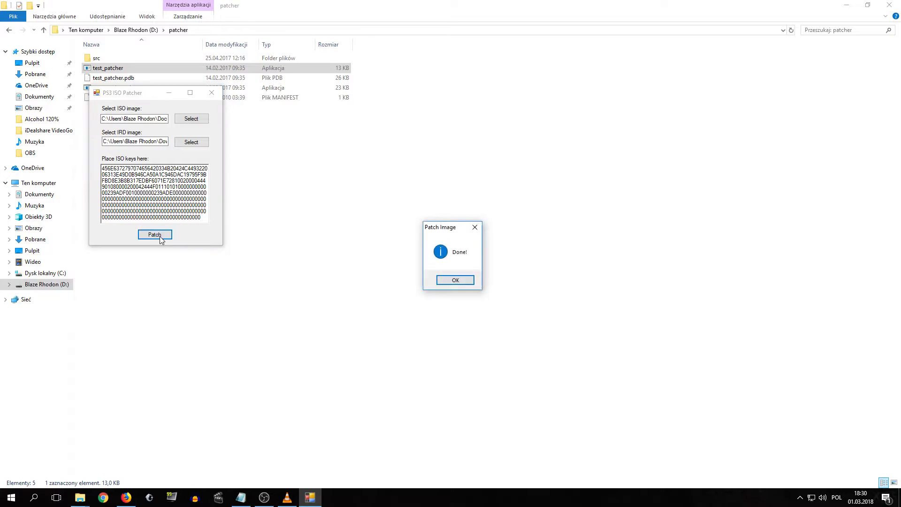
{"action": "left_click", "coordinate": [464, 283]}
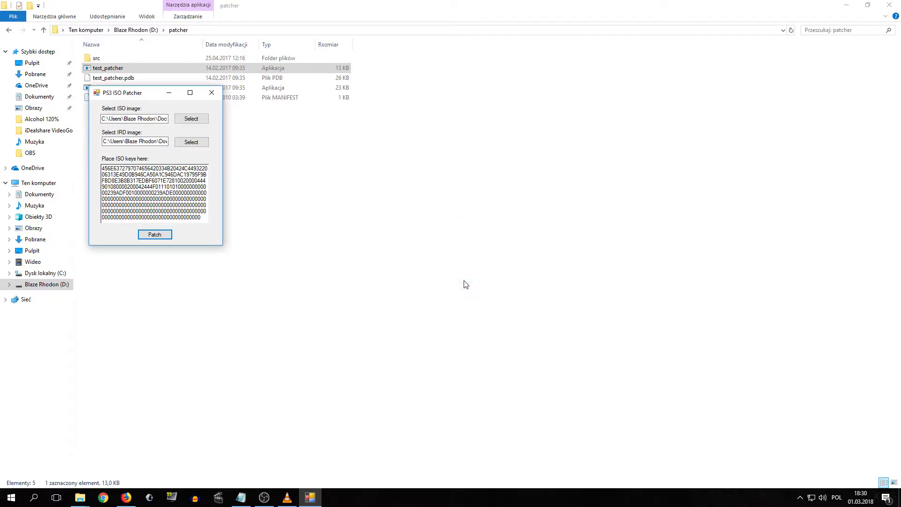
{"action": "left_click", "coordinate": [211, 93]}
Return to the tutorial notes and highlight step 6 about decrypting the .iso with 3K3Y ISO tools.
{"action": "left_click", "coordinate": [241, 496]}
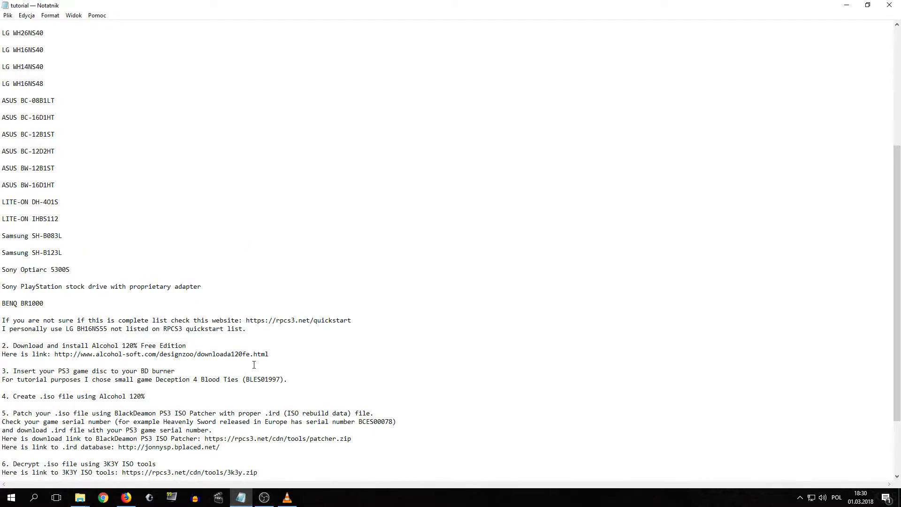
{"action": "scroll", "coordinate": [254, 364], "scroll_direction": "down", "scroll_amount": 3}
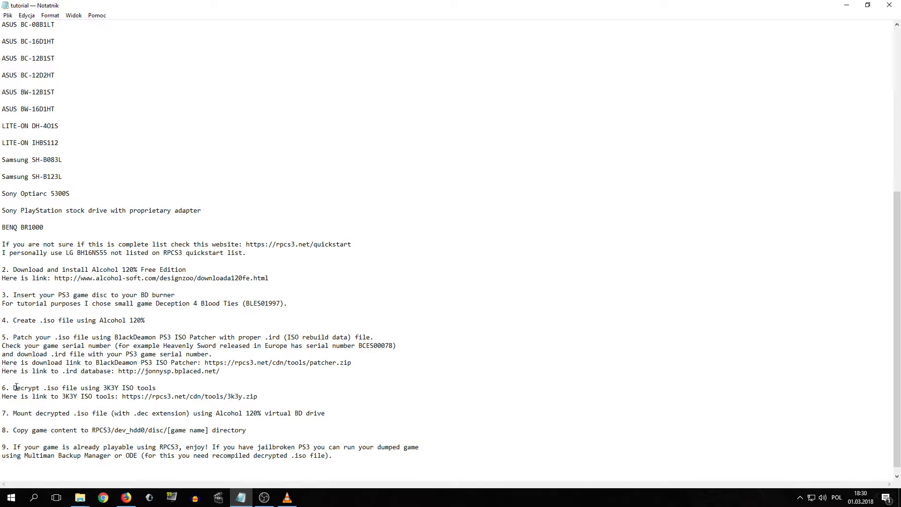
{"action": "left_click_drag", "start_coordinate": [2, 386], "coordinate": [261, 404]}
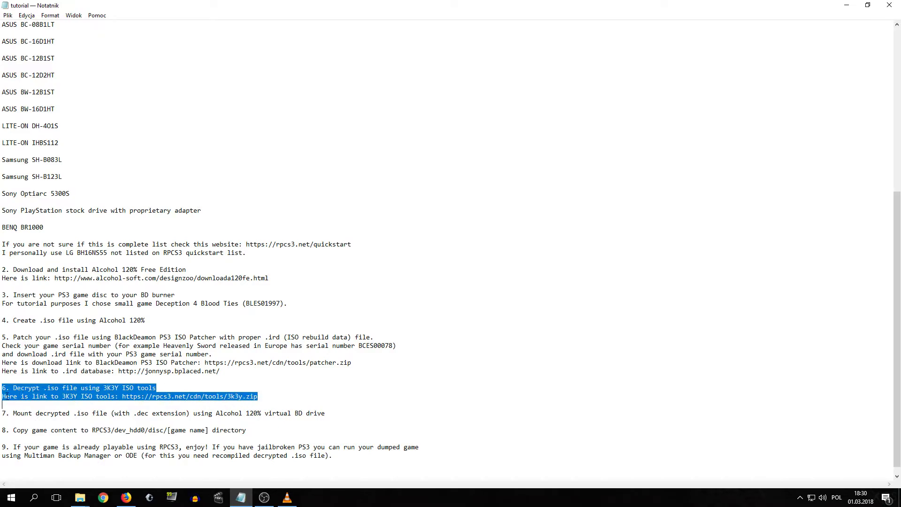
{"action": "left_click", "coordinate": [262, 397]}
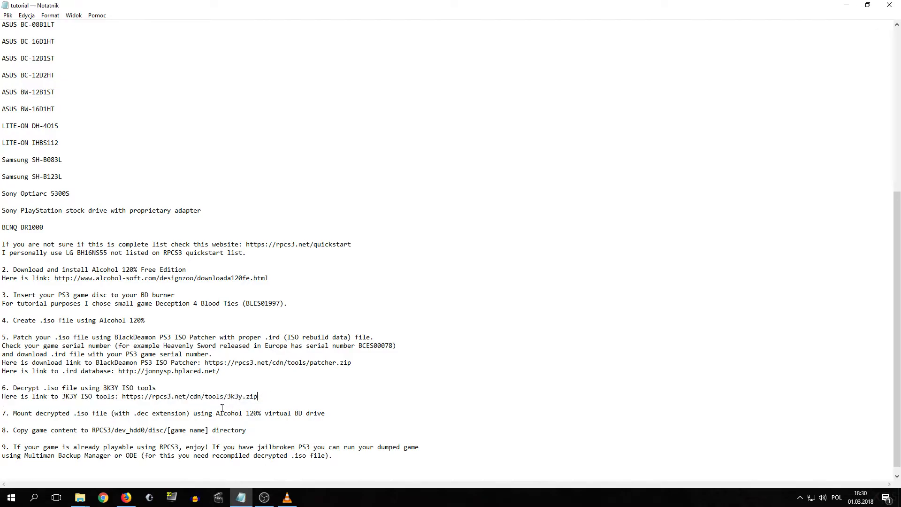
Switch to the RPCS3 Quickstart page in Firefox and download 3k3y.zip from the 3k3y ISO Tools link.
{"action": "left_click", "coordinate": [127, 497]}
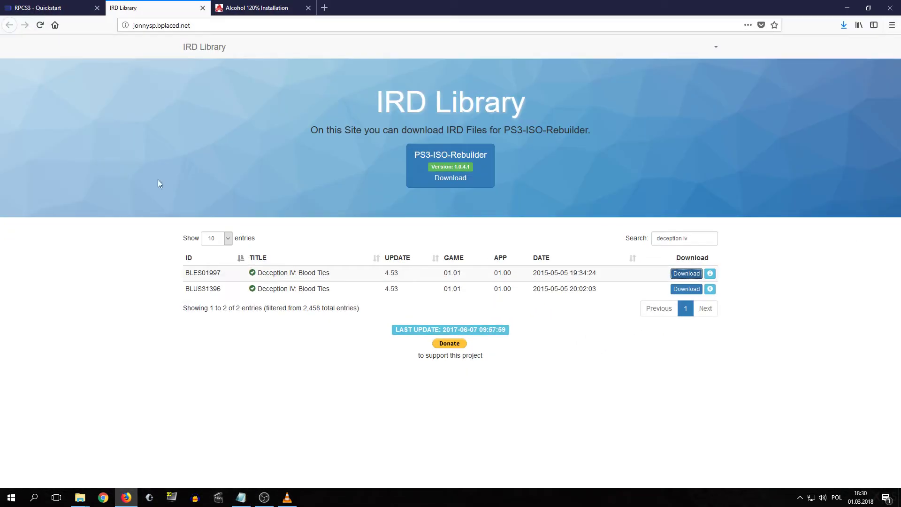
{"action": "left_click", "coordinate": [65, 11]}
{"action": "left_click", "coordinate": [336, 183]}
{"action": "left_click", "coordinate": [539, 373]}
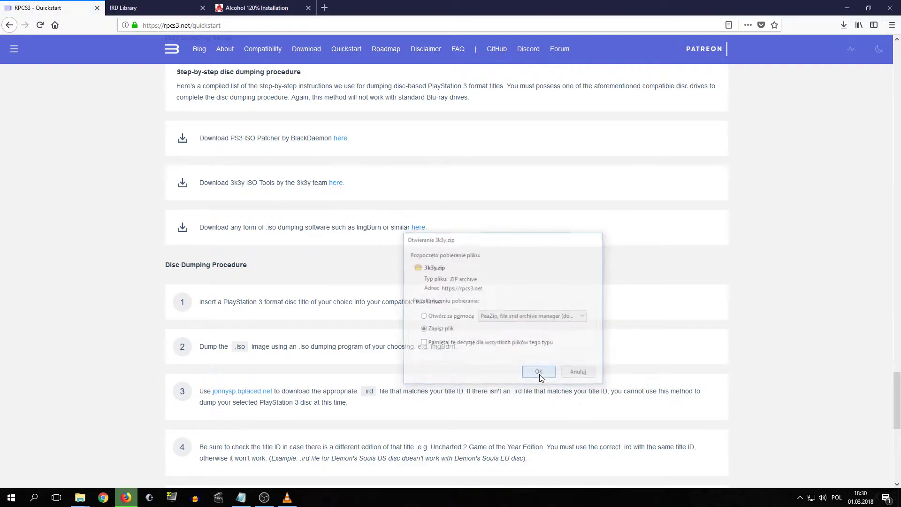
Show the downloaded 3k3y.zip in its folder and extract it into a new folder with PeaZip.
{"action": "left_click", "coordinate": [843, 26]}
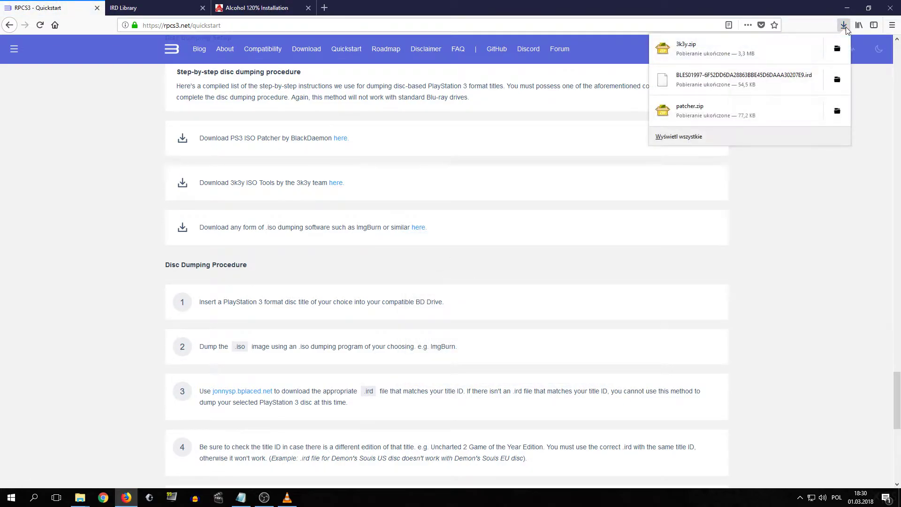
{"action": "left_click", "coordinate": [841, 49]}
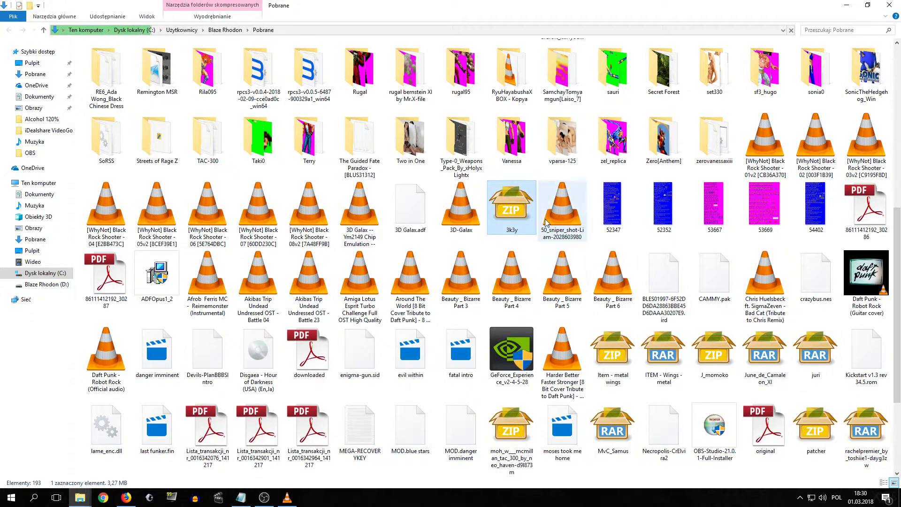
{"action": "right_click", "coordinate": [511, 215]}
{"action": "mouse_move", "coordinate": [540, 229]}
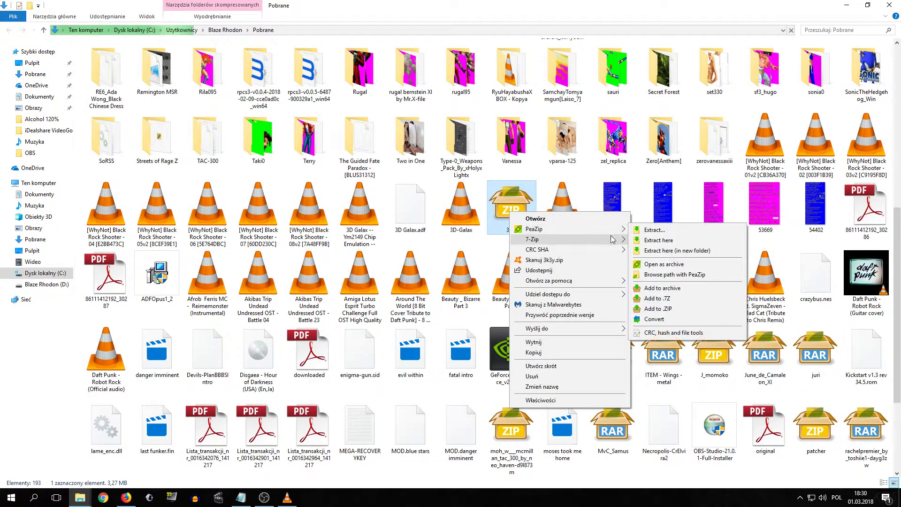
{"action": "left_click", "coordinate": [666, 251]}
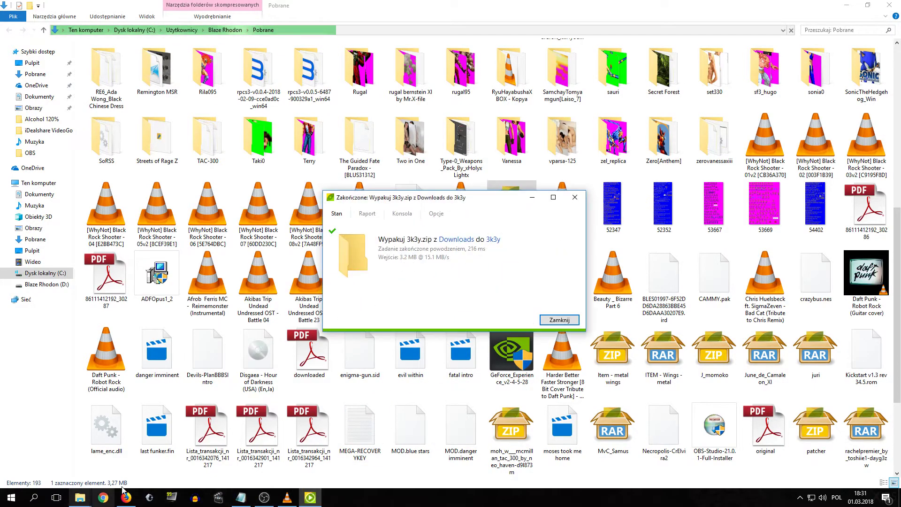
Go to the existing 3k3y folder on drive D: in File Explorer and launch IsoTools.
{"action": "right_click", "coordinate": [83, 498]}
{"action": "left_click", "coordinate": [83, 499]}
{"action": "mouse_move", "coordinate": [115, 487]}
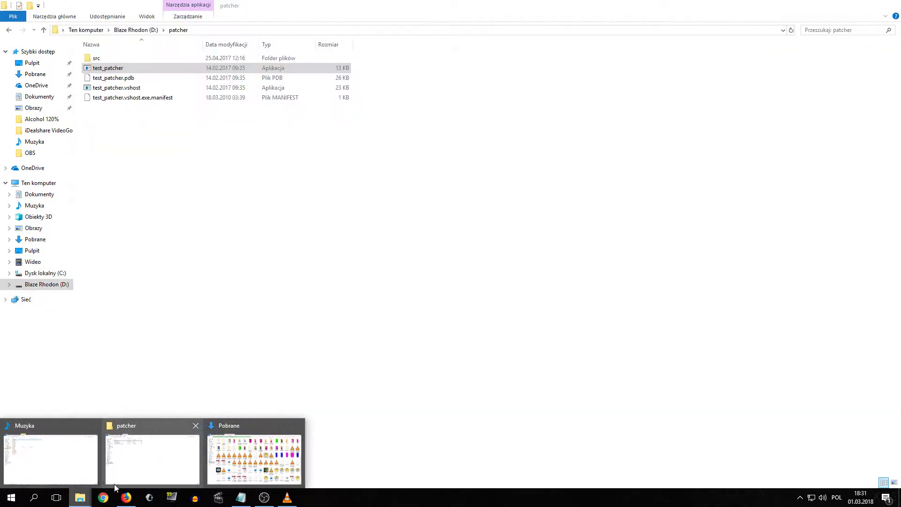
{"action": "left_click", "coordinate": [138, 458]}
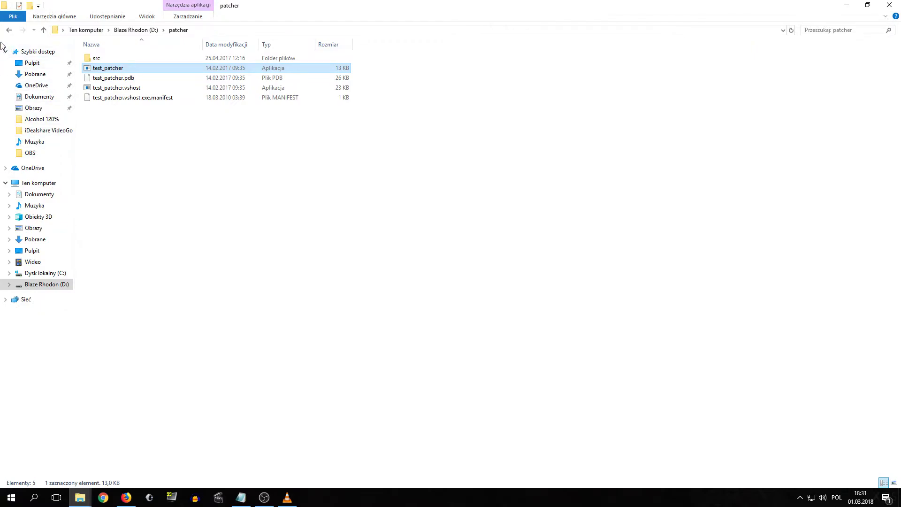
{"action": "left_click", "coordinate": [9, 30]}
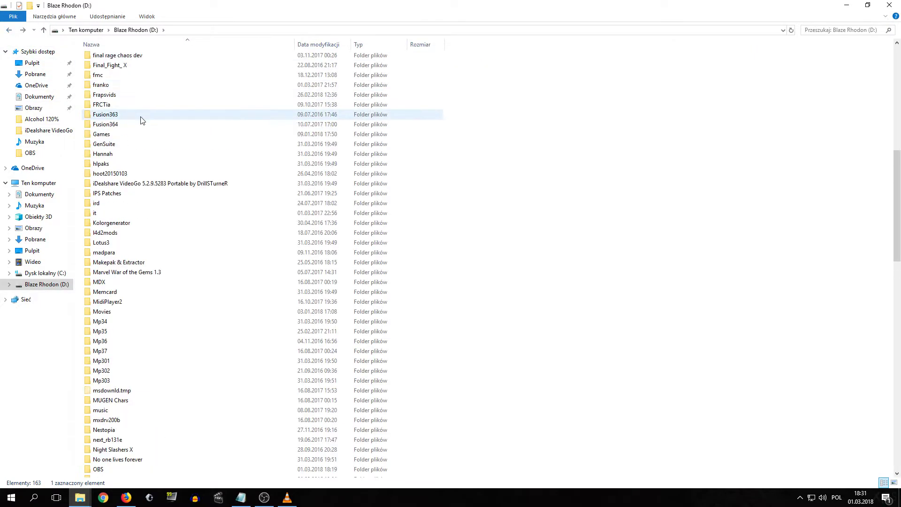
{"action": "scroll", "coordinate": [142, 120], "scroll_direction": "up", "scroll_amount": 13}
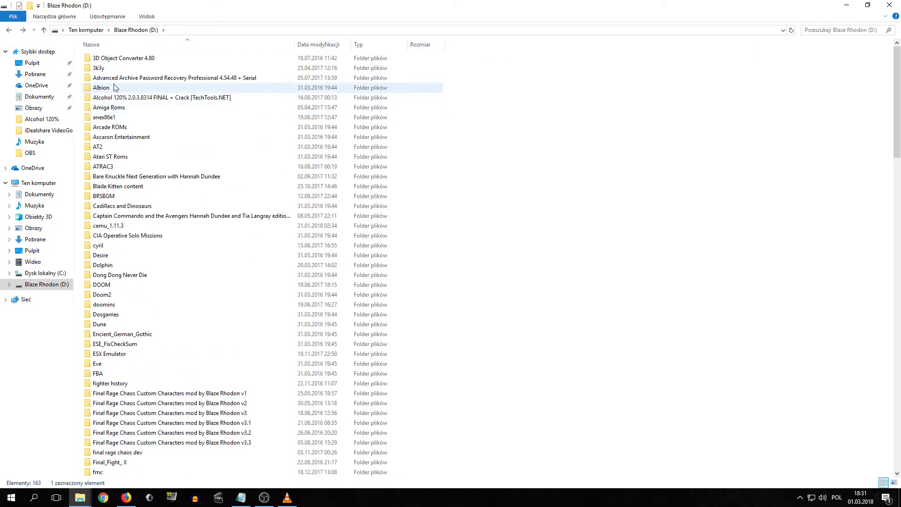
{"action": "double_click", "coordinate": [99, 68]}
{"action": "left_click", "coordinate": [109, 109]}
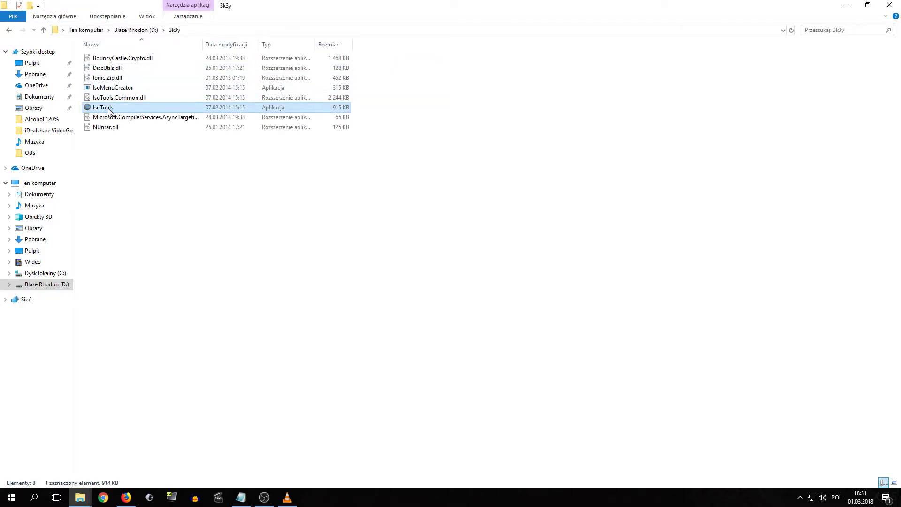
{"action": "double_click", "coordinate": [109, 109]}
Identify the KAGERODSP image from the Alcohol 120% folder with the Identify ISO tool.
{"action": "left_click", "coordinate": [106, 94]}
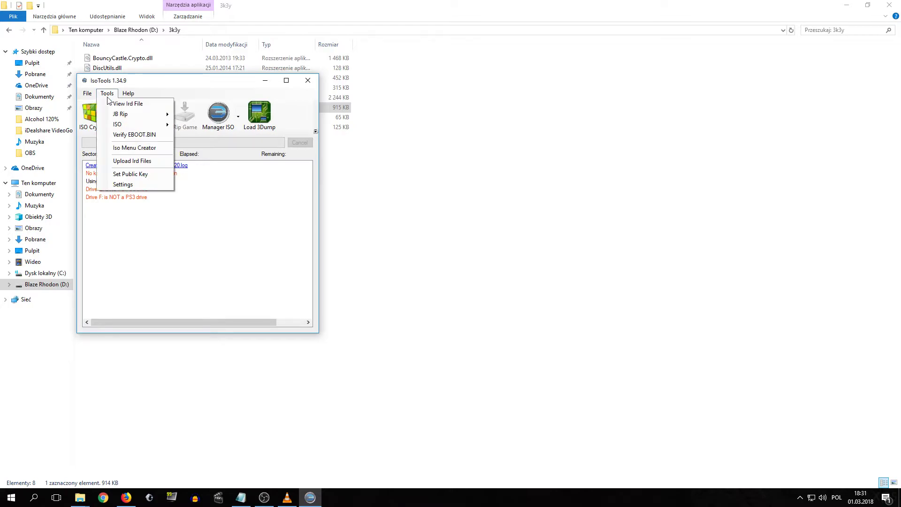
{"action": "mouse_move", "coordinate": [130, 124]}
{"action": "left_click", "coordinate": [203, 126]}
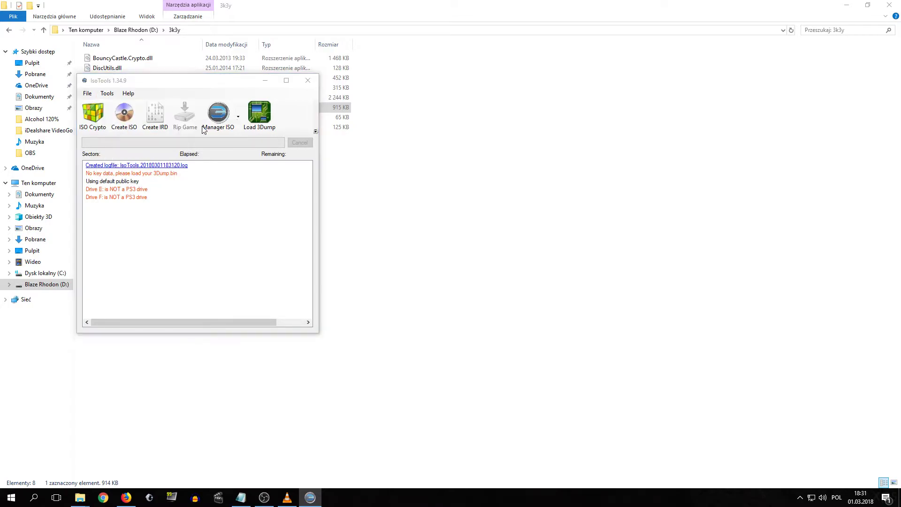
{"action": "left_click", "coordinate": [195, 152]}
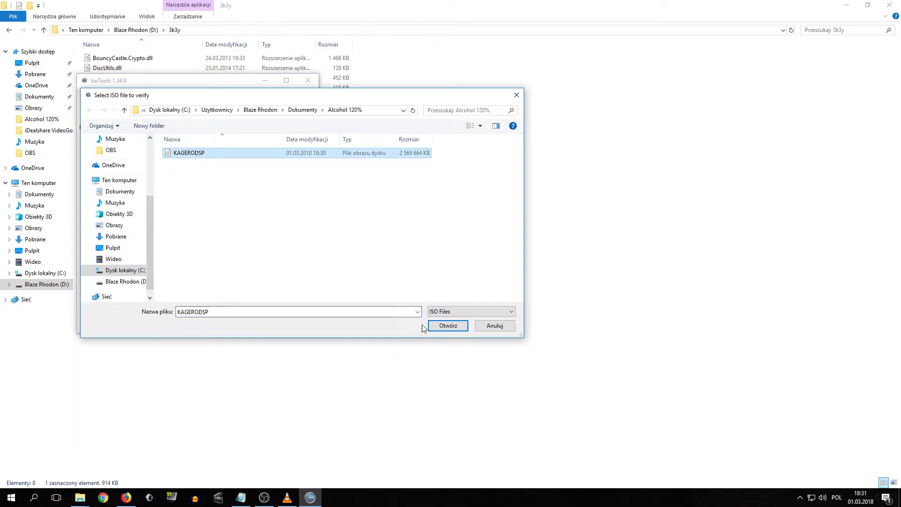
{"action": "left_click", "coordinate": [443, 326]}
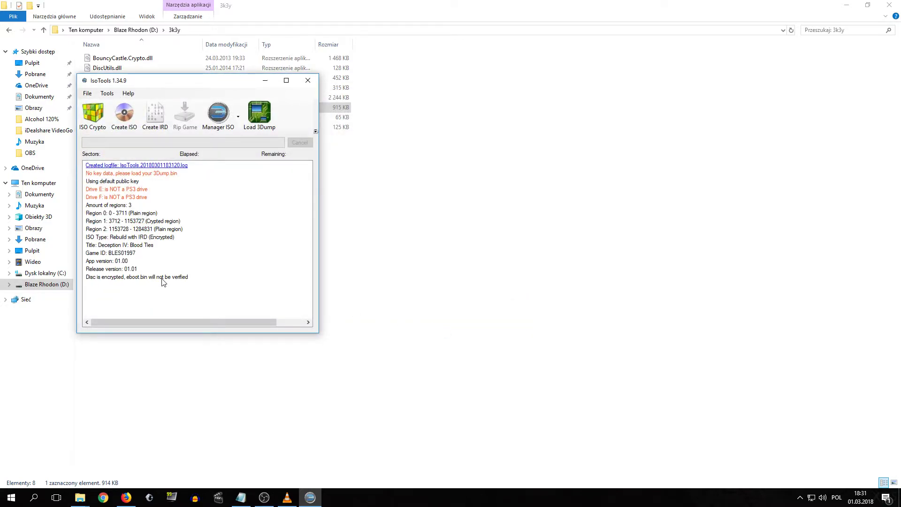
Decrypt the KAGERODSP image with ISO Crypto and let the processing finish.
{"action": "left_click", "coordinate": [94, 115]}
{"action": "left_click", "coordinate": [187, 153]}
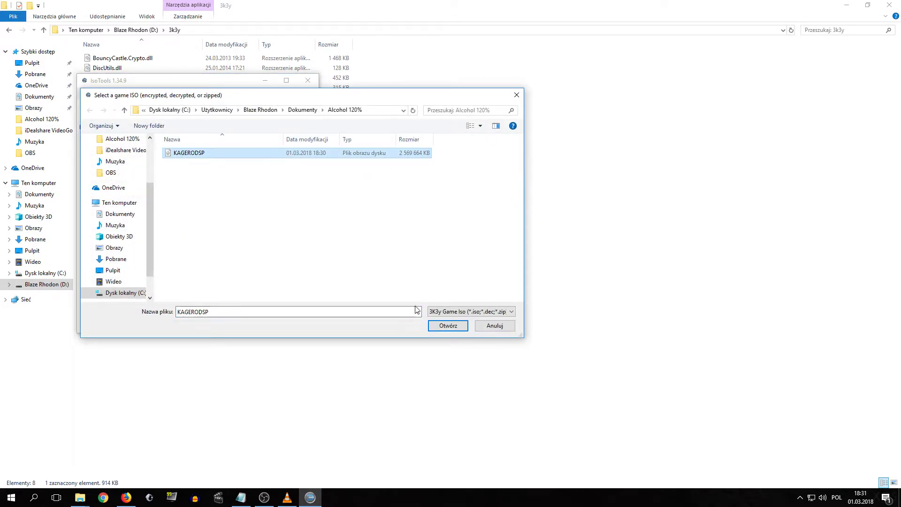
{"action": "left_click", "coordinate": [448, 326]}
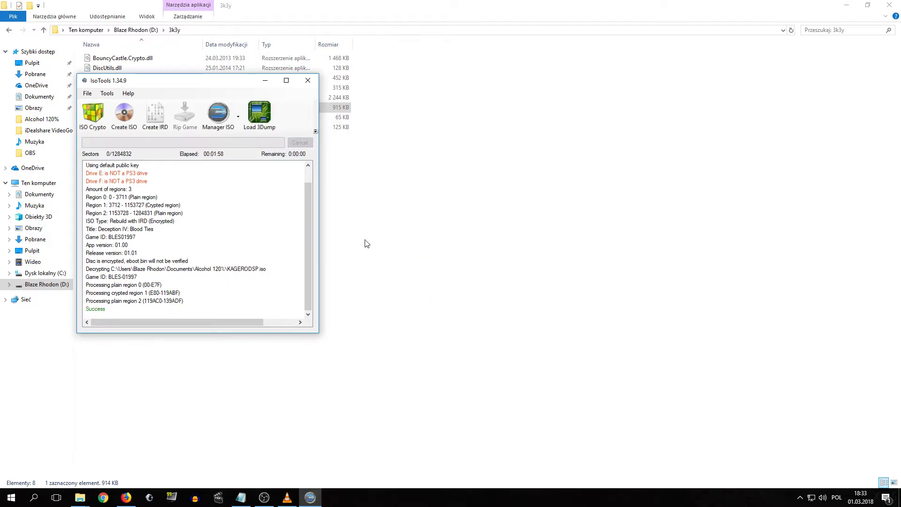
Run Identify ISO on the decrypted image to check its regions and EBOOT signature, and close IsoTools.
{"action": "left_click", "coordinate": [107, 94]}
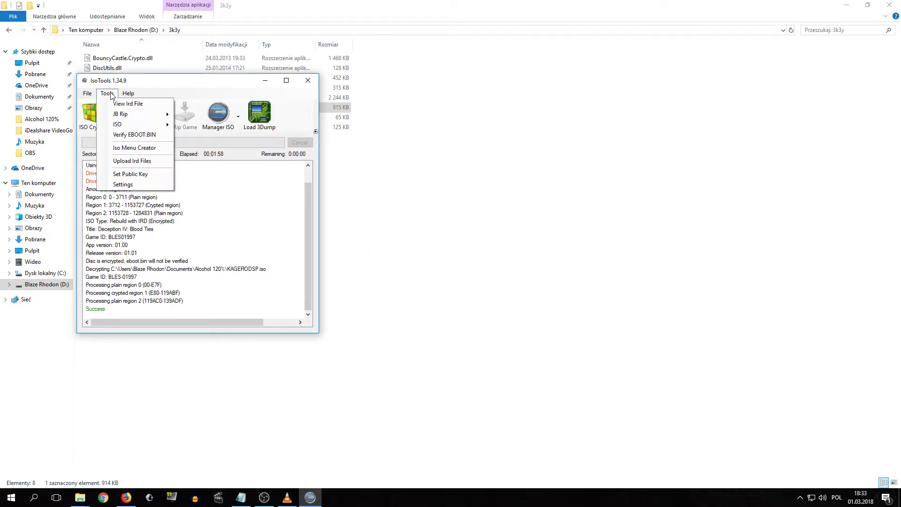
{"action": "mouse_move", "coordinate": [128, 125]}
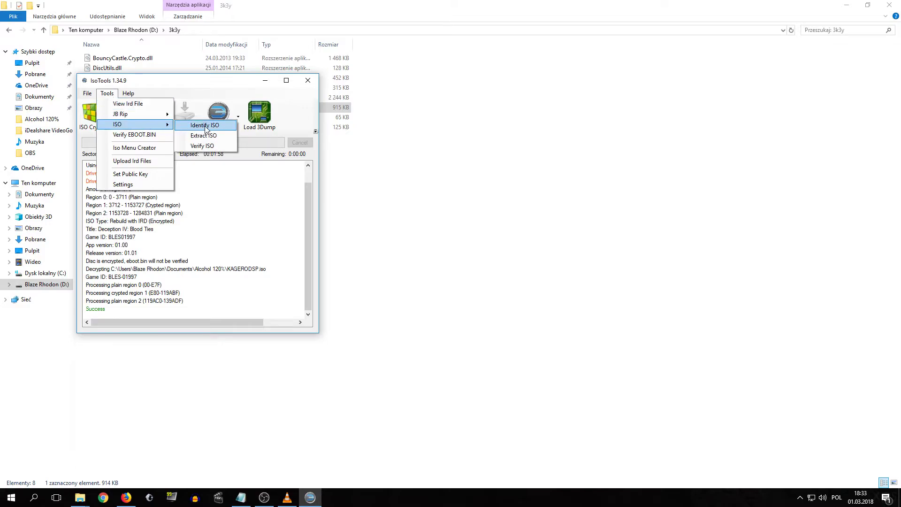
{"action": "left_click", "coordinate": [217, 127]}
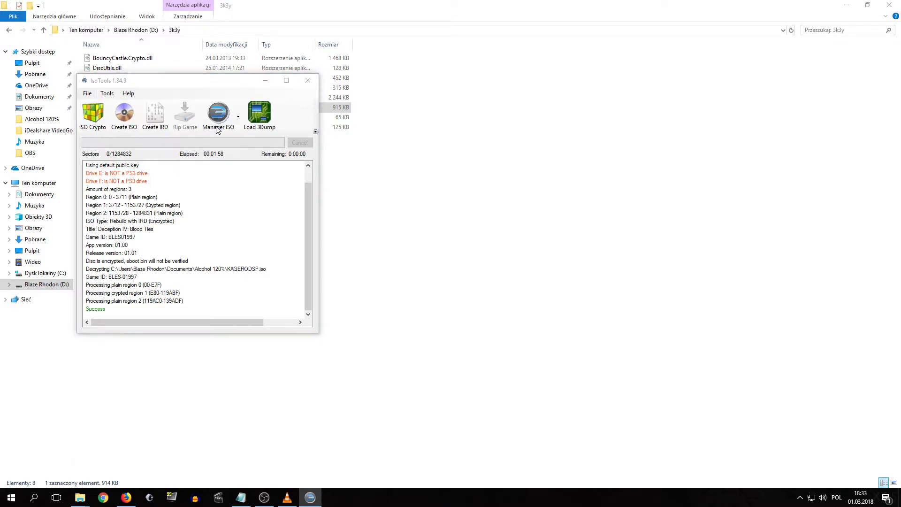
{"action": "left_click", "coordinate": [201, 154]}
{"action": "left_click", "coordinate": [447, 325]}
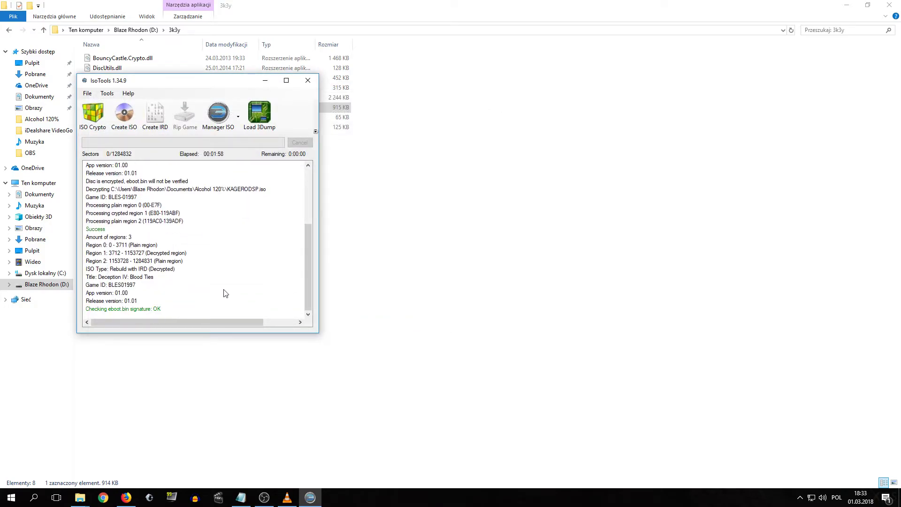
{"action": "left_click", "coordinate": [308, 81]}
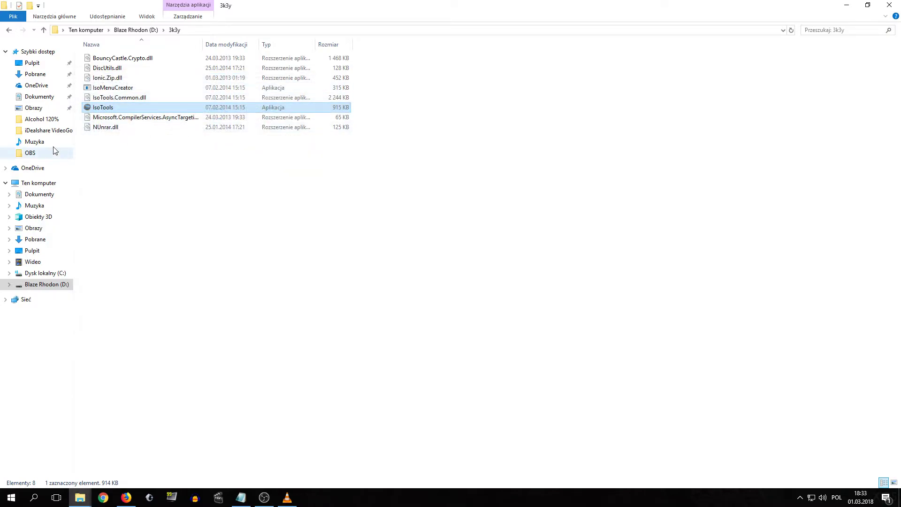
Delete the encrypted KAGERODSP image from the Alcohol 120% folder, keeping only KAGERODSP.dec.
{"action": "left_click", "coordinate": [47, 121]}
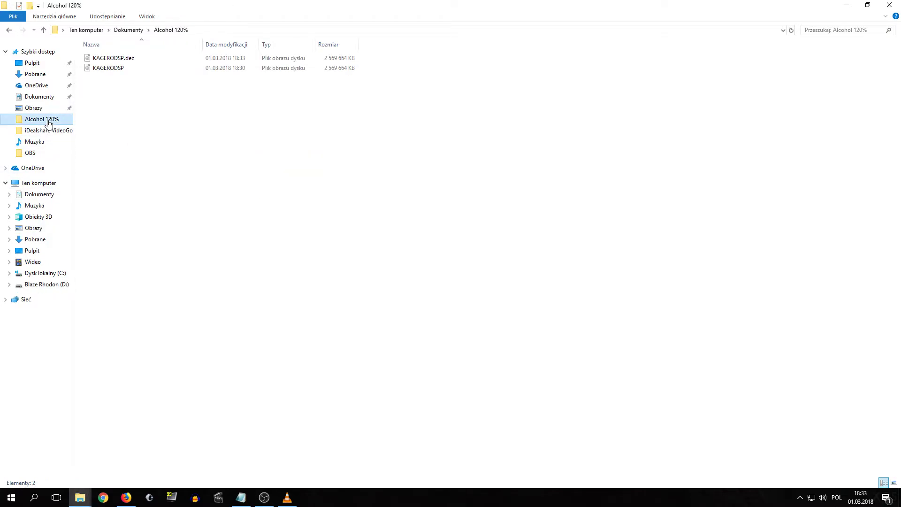
{"action": "left_click", "coordinate": [111, 69]}
{"action": "key", "text": "Delete"}
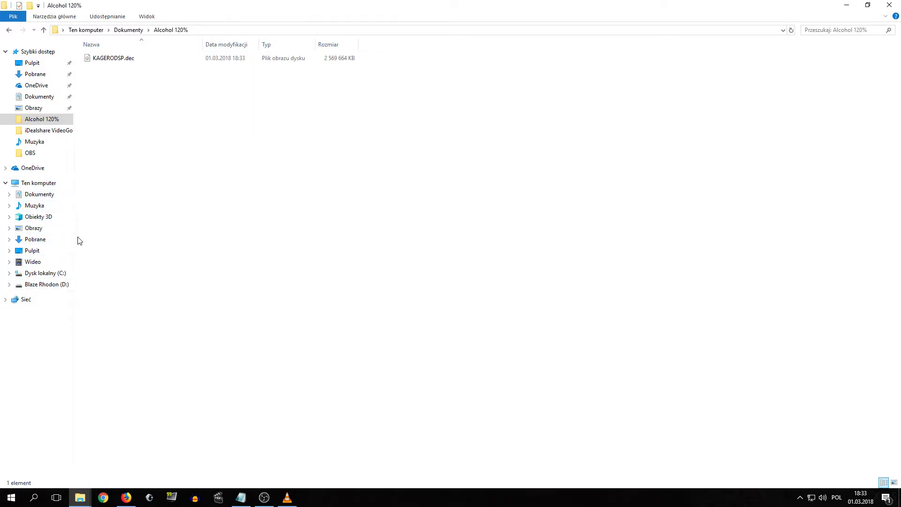
Go to Games\PS3_ISO_TOOLS on drive D: and launch PS3-ISO-Rebuilder.
{"action": "left_click", "coordinate": [83, 501]}
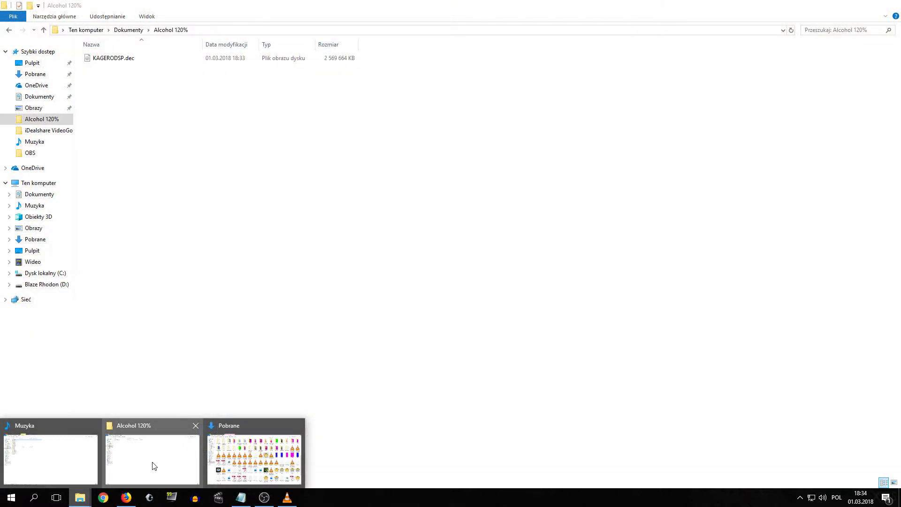
{"action": "left_click", "coordinate": [155, 466]}
{"action": "left_click", "coordinate": [50, 285]}
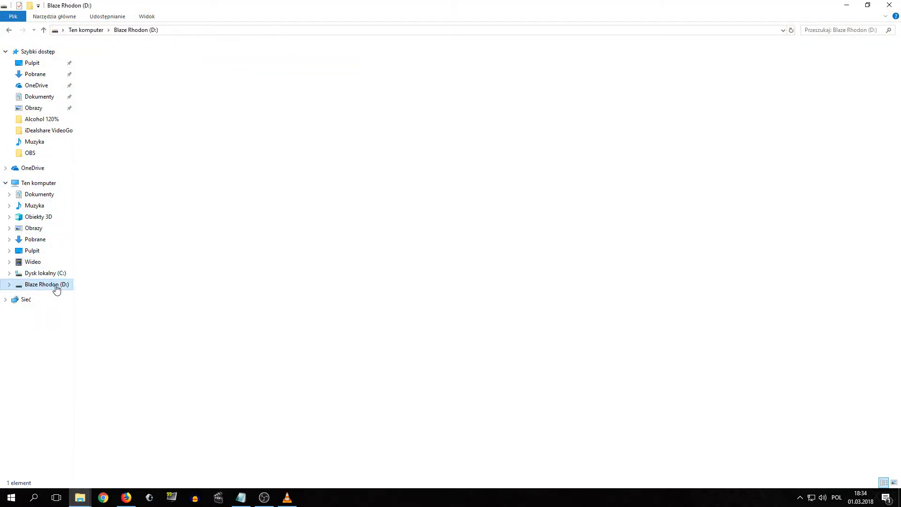
{"action": "scroll", "coordinate": [157, 345], "scroll_direction": "down", "scroll_amount": 4}
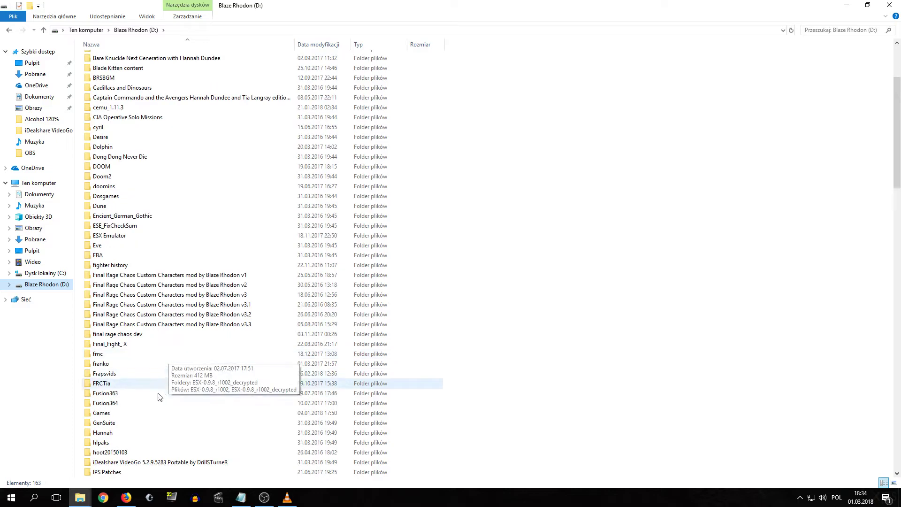
{"action": "double_click", "coordinate": [103, 413]}
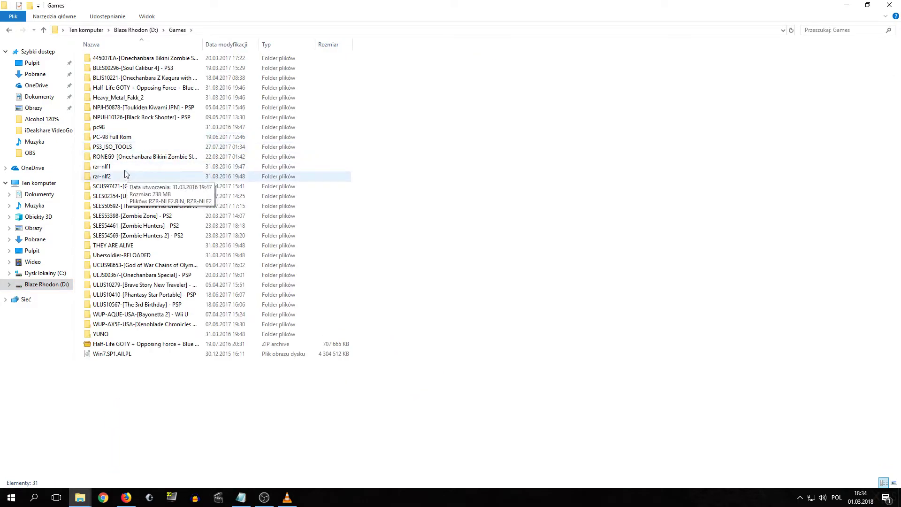
{"action": "double_click", "coordinate": [114, 147]}
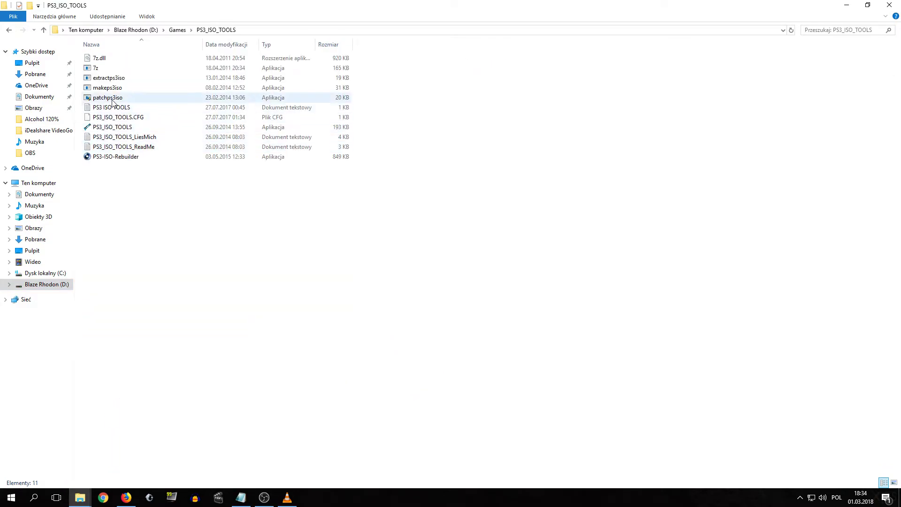
{"action": "double_click", "coordinate": [112, 158]}
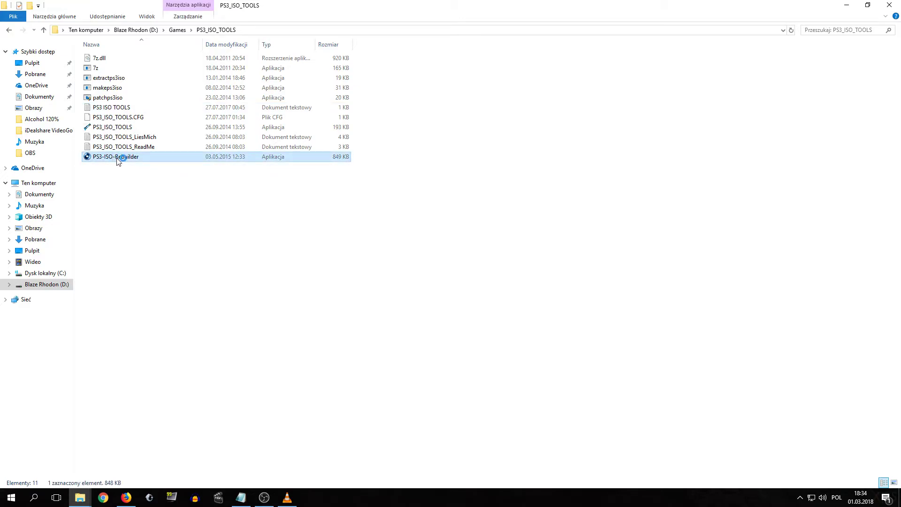
Load the decrypted KAGERODSP.dec image into PS3-ISO-Rebuilder as the ISO.
{"action": "left_click", "coordinate": [42, 45]}
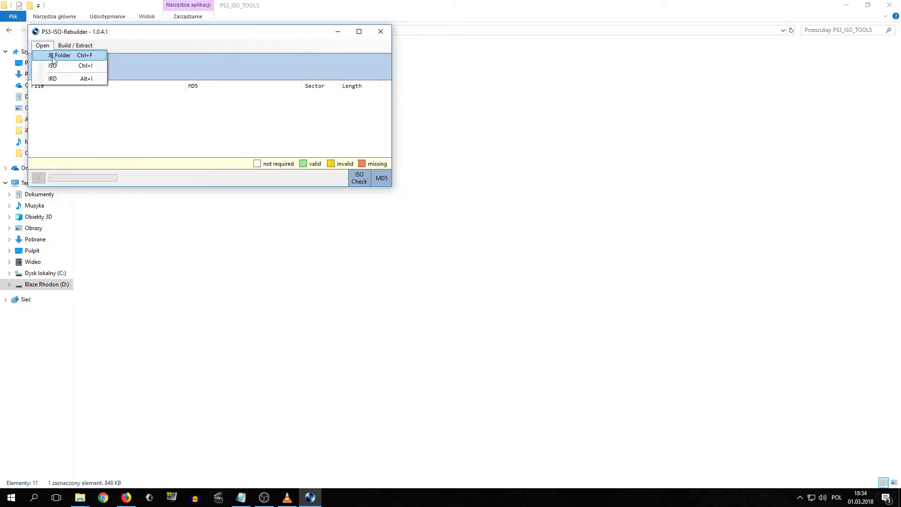
{"action": "left_click", "coordinate": [58, 67]}
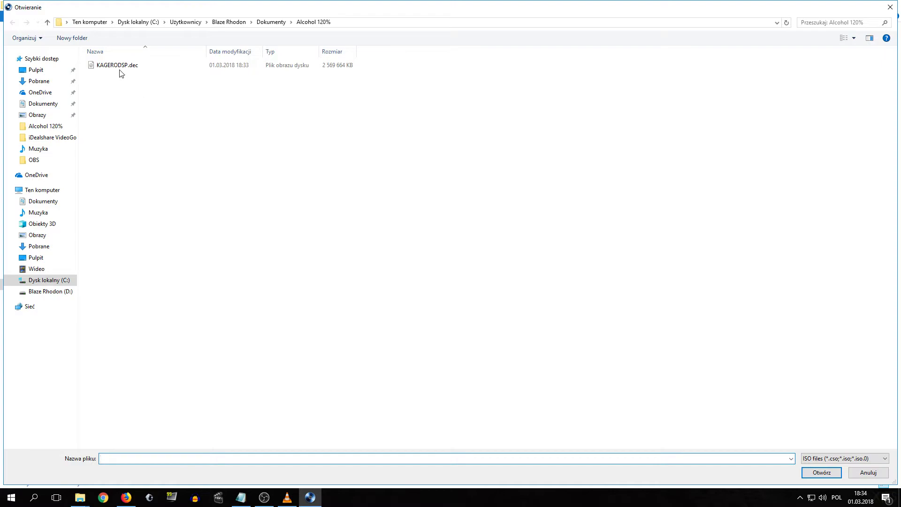
{"action": "left_click", "coordinate": [120, 65]}
{"action": "left_click", "coordinate": [811, 473]}
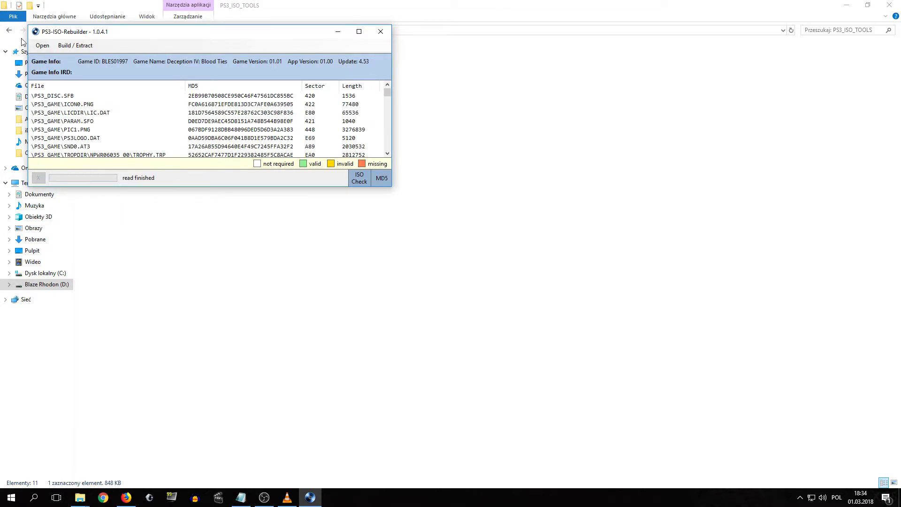
Compare the image against the downloaded BLES01997 .ird file, review the file list to its end, and close PS3-ISO-Rebuilder.
{"action": "left_click", "coordinate": [43, 45]}
{"action": "left_click", "coordinate": [51, 78]}
{"action": "scroll", "coordinate": [329, 250], "scroll_direction": "down", "scroll_amount": 3}
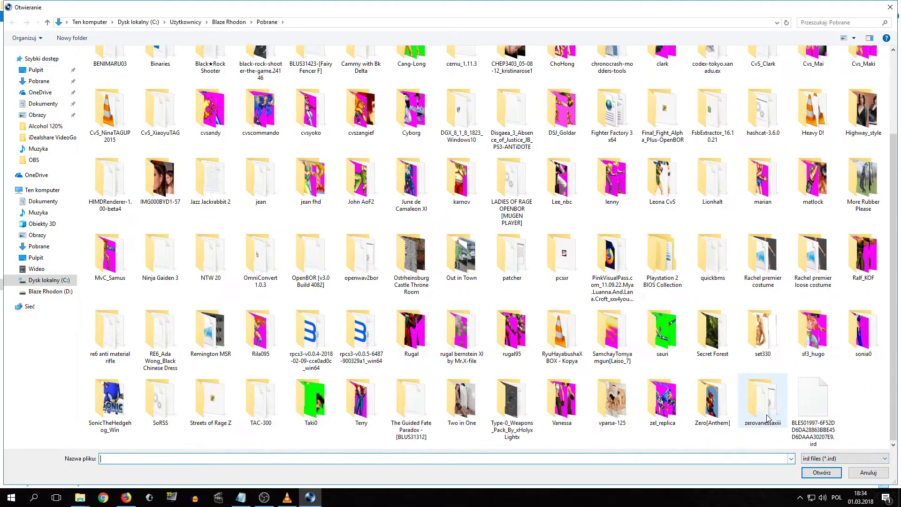
{"action": "left_click", "coordinate": [813, 406]}
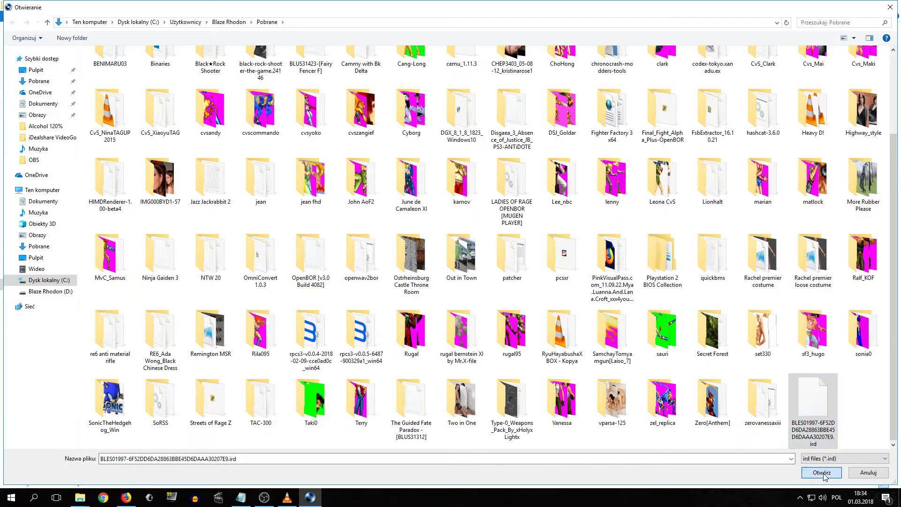
{"action": "left_click", "coordinate": [822, 473]}
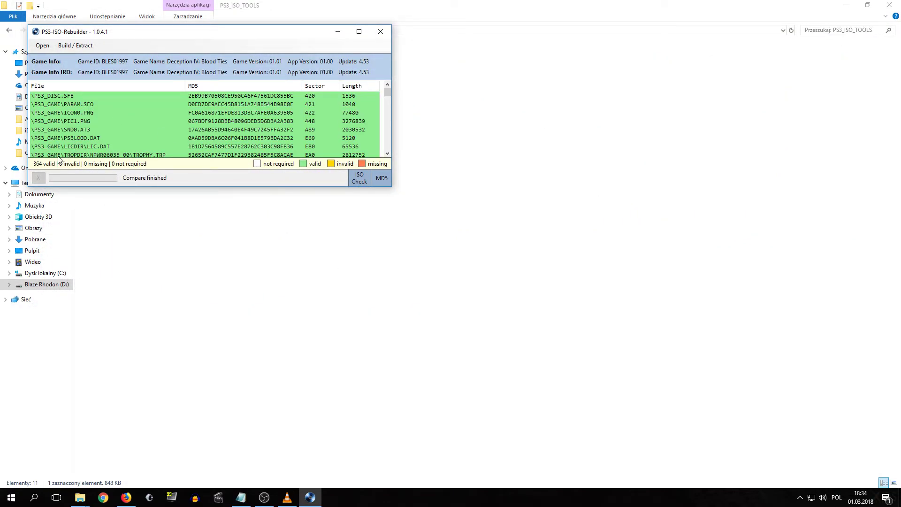
{"action": "left_click_drag", "start_coordinate": [387, 94], "coordinate": [374, 151]}
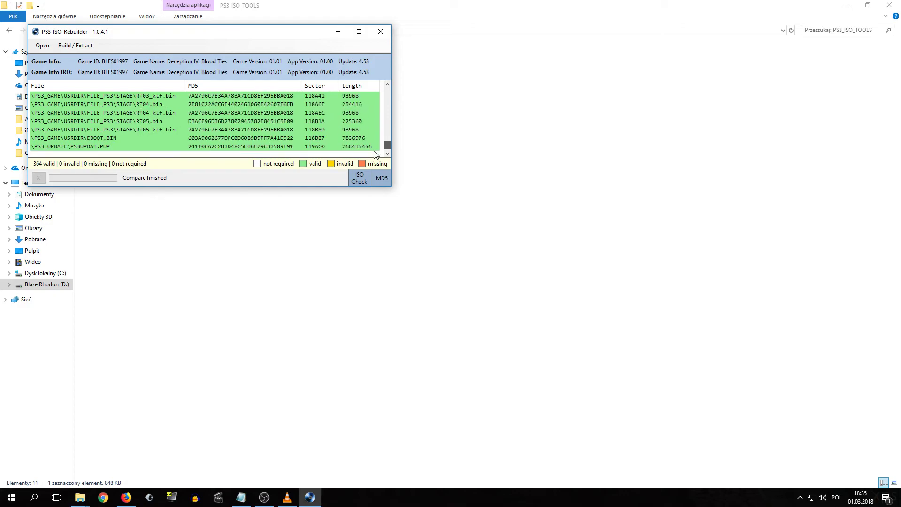
{"action": "left_click", "coordinate": [381, 32]}
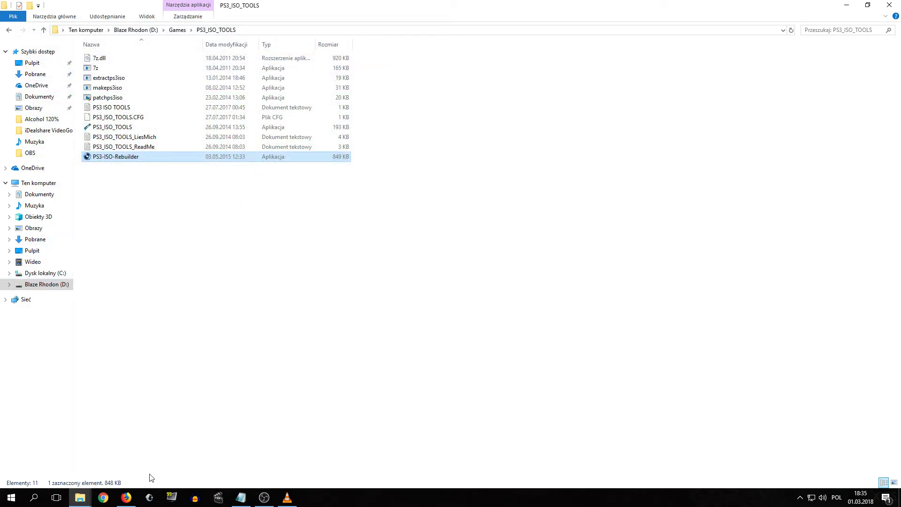
Return to the tutorial notes in Notepad and highlight step 7 about mounting the decrypted .iso in an Alcohol 120% virtual drive.
{"action": "left_click", "coordinate": [241, 496]}
{"action": "scroll", "coordinate": [172, 389], "scroll_direction": "down", "scroll_amount": 1}
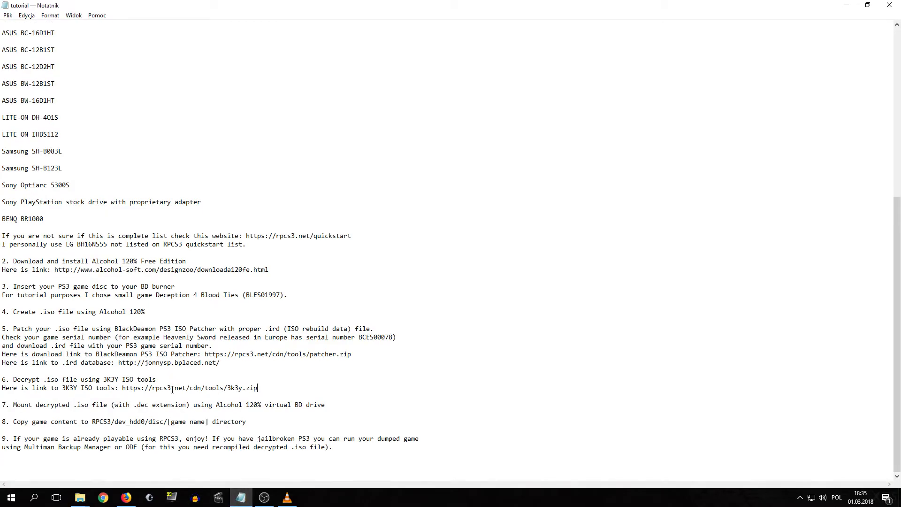
{"action": "left_click_drag", "start_coordinate": [14, 405], "coordinate": [80, 406]}
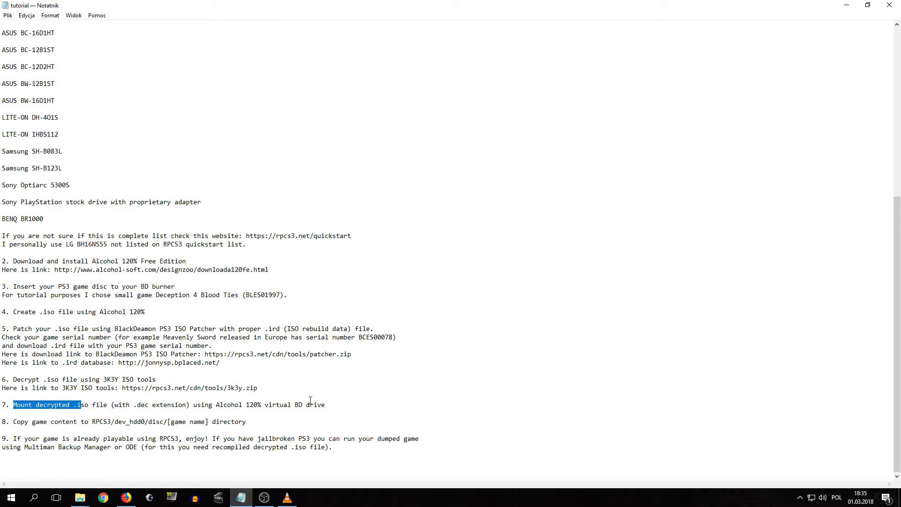
{"action": "left_click", "coordinate": [325, 407]}
{"action": "left_click_drag", "start_coordinate": [325, 405], "coordinate": [1, 406]}
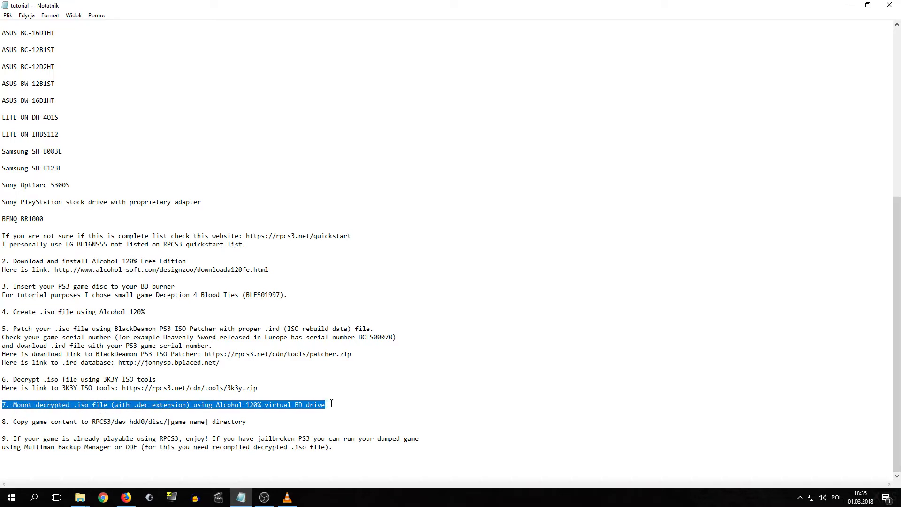
Mount the decrypted KAGERODSP.dec image from the Documents\Alcohol 120% folder in the virtual BD drive.
{"action": "left_click", "coordinate": [846, 5]}
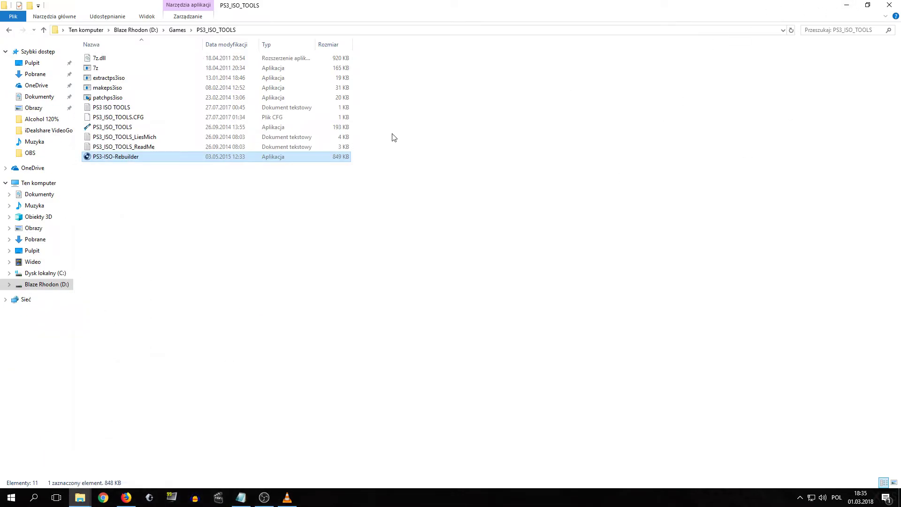
{"action": "left_click", "coordinate": [44, 122]}
{"action": "left_click", "coordinate": [96, 62]}
{"action": "right_click", "coordinate": [97, 61]}
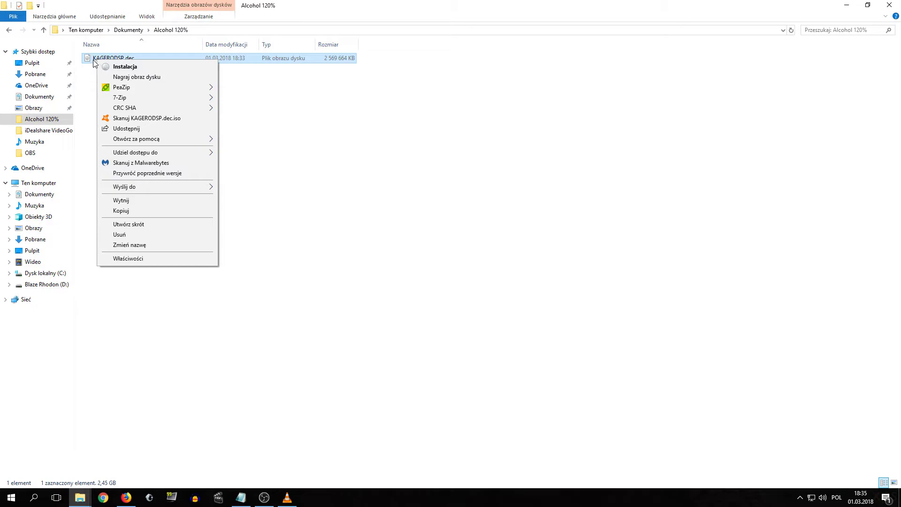
{"action": "right_click", "coordinate": [91, 59]}
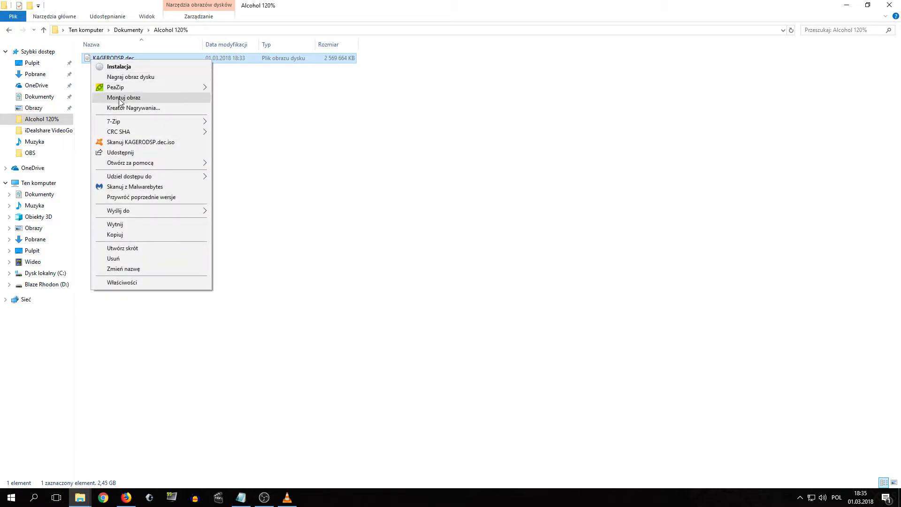
{"action": "left_click", "coordinate": [118, 97]}
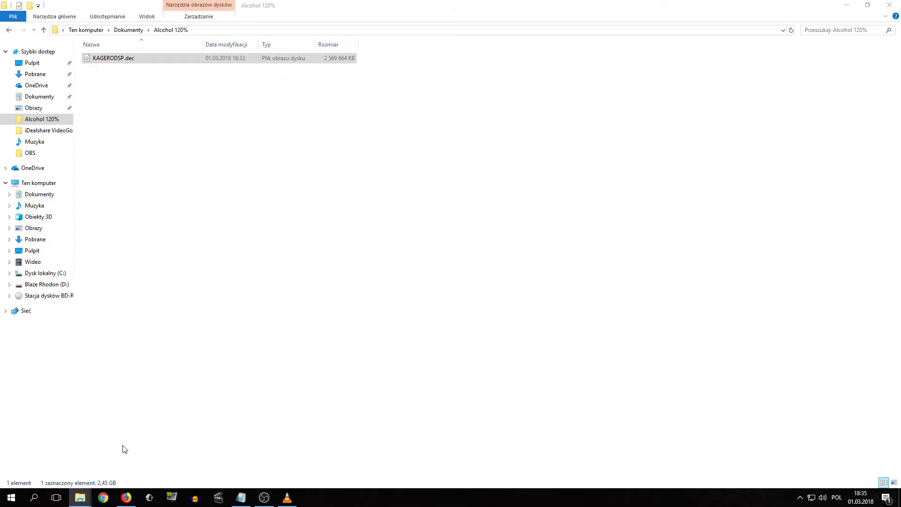
Copy PS3_GAME, PS3_UPDATE and PS3_DISC.SFB from the mounted KAGERODSP disc on drive F:.
{"action": "left_click_drag", "start_coordinate": [104, 101], "coordinate": [103, 56]}
{"action": "right_click", "coordinate": [102, 58]}
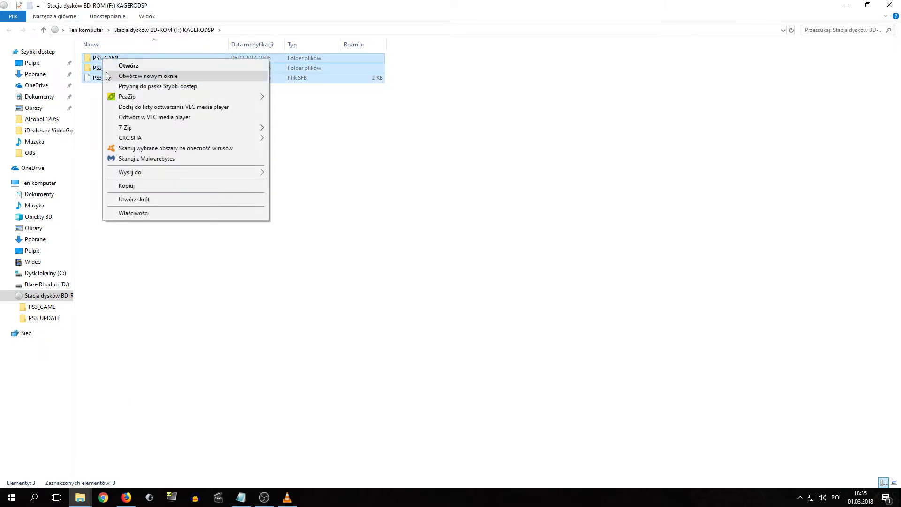
{"action": "left_click", "coordinate": [133, 187]}
Switch the KAGERODSP disc's Explorer window to drive D: and look through its folders for the RPCS3 directory.
{"action": "left_click", "coordinate": [81, 498]}
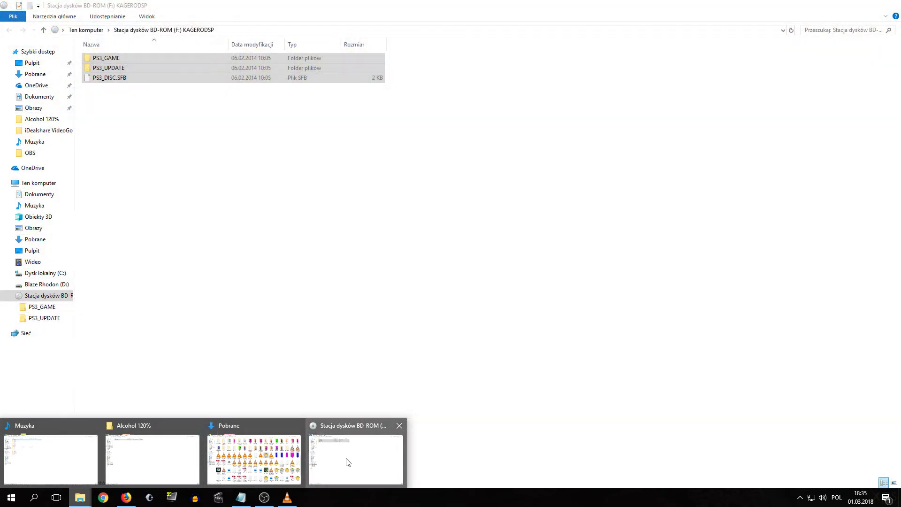
{"action": "left_click", "coordinate": [348, 462]}
{"action": "left_click", "coordinate": [51, 284]}
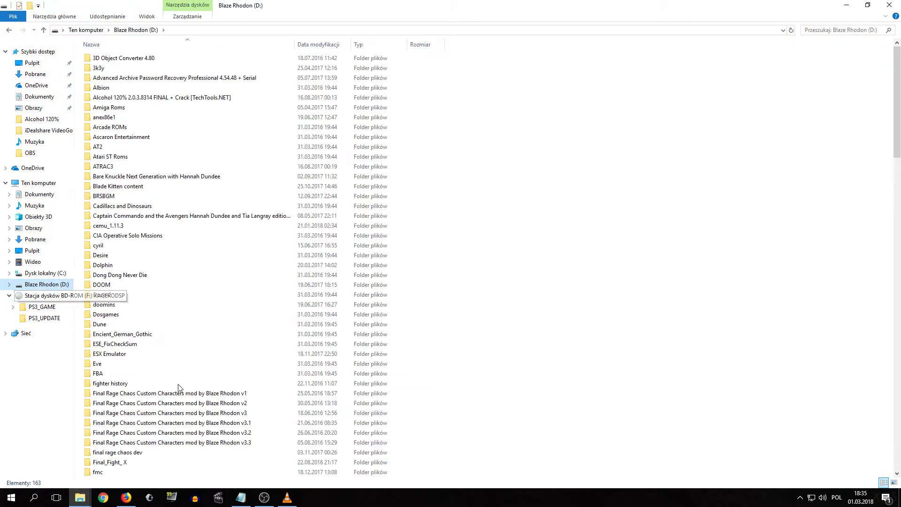
{"action": "scroll", "coordinate": [175, 384], "scroll_direction": "down", "scroll_amount": 20}
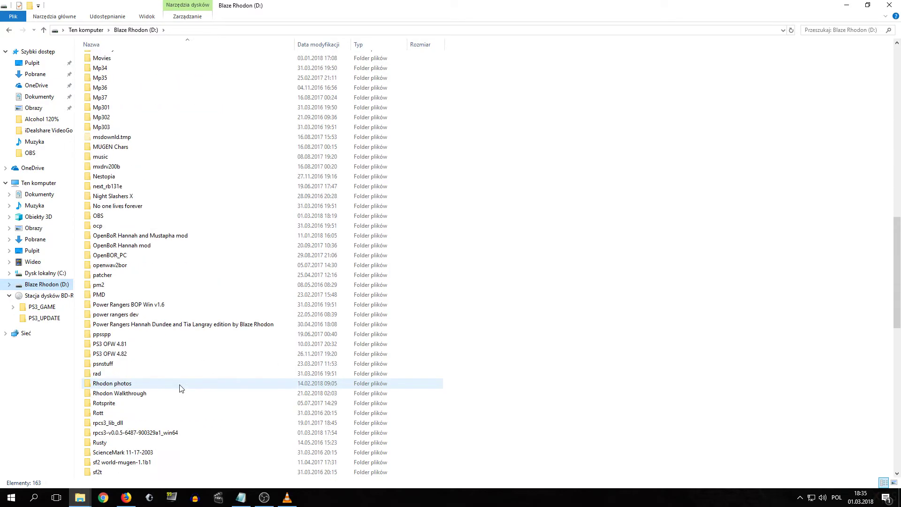
{"action": "scroll", "coordinate": [181, 388], "scroll_direction": "down", "scroll_amount": 3}
Play the funker track from the Music folder in VLC and minimise that folder's window.
{"action": "mouse_move", "coordinate": [71, 490]}
{"action": "left_click", "coordinate": [54, 466]}
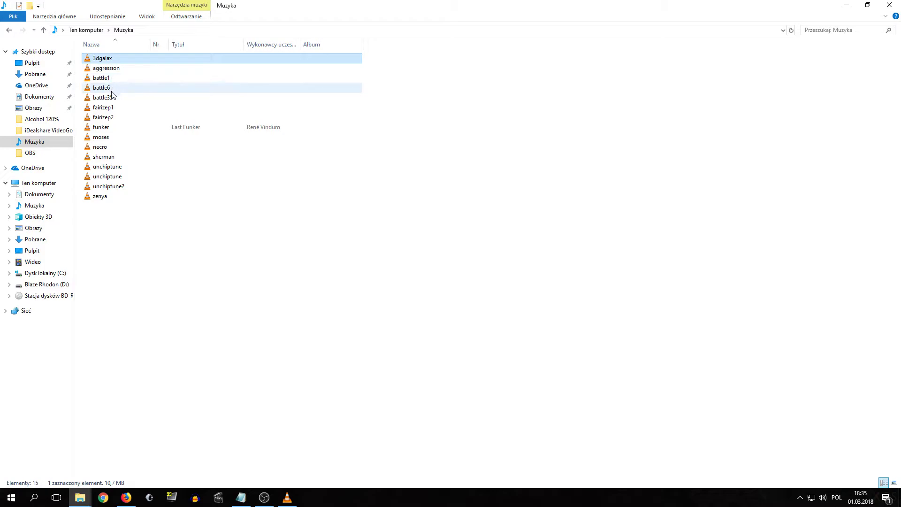
{"action": "left_click", "coordinate": [114, 129]}
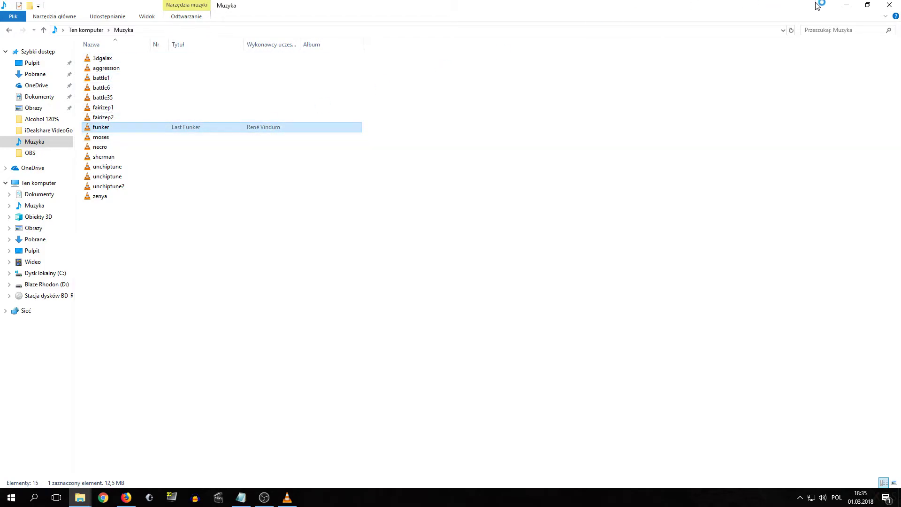
{"action": "left_click", "coordinate": [849, 8]}
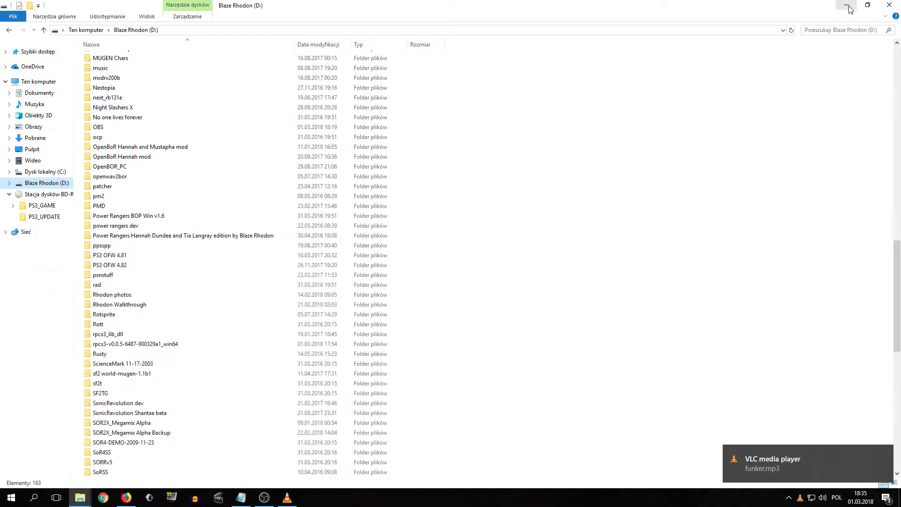
{"action": "scroll", "coordinate": [173, 404], "scroll_direction": "down", "scroll_amount": 3}
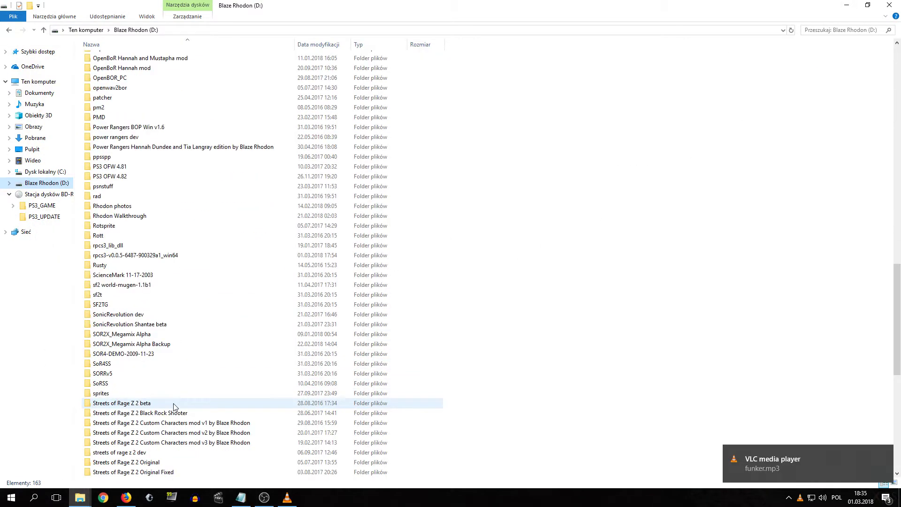
{"action": "scroll", "coordinate": [174, 428], "scroll_direction": "down", "scroll_amount": 5}
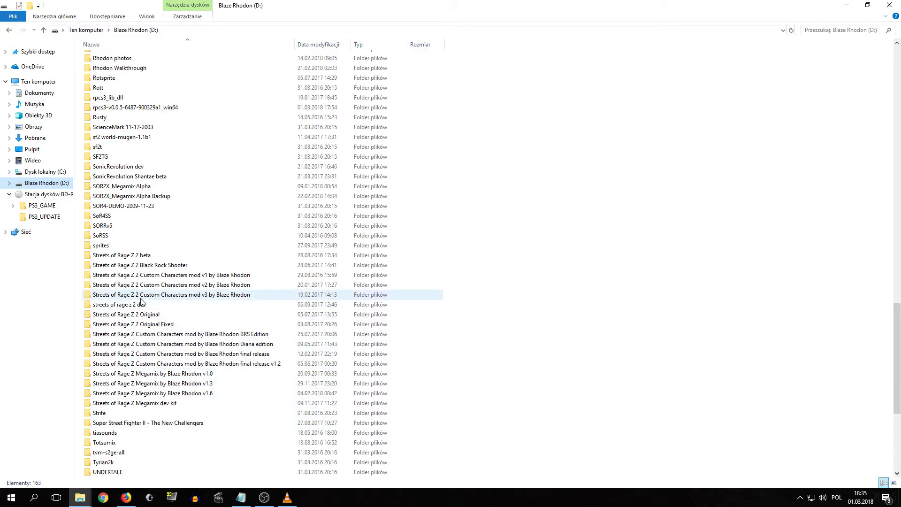
{"action": "double_click", "coordinate": [139, 110]}
{"action": "double_click", "coordinate": [107, 77]}
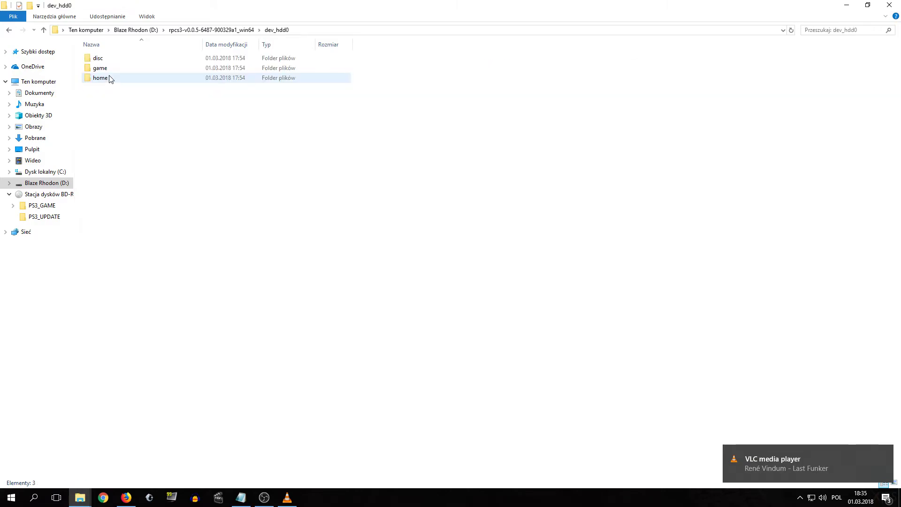
{"action": "double_click", "coordinate": [107, 60]}
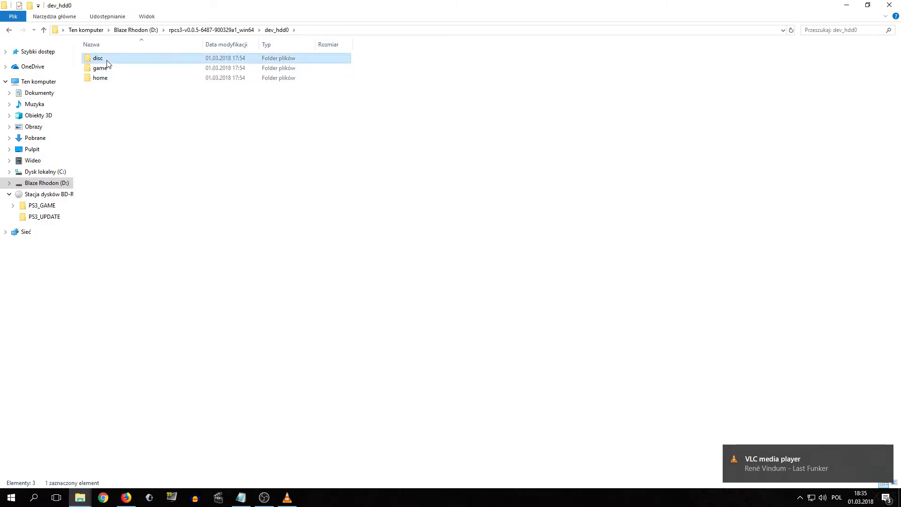
Create a folder named BLES01997 inside disc and paste the copied game files into it.
{"action": "right_click", "coordinate": [132, 93]}
{"action": "mouse_move", "coordinate": [152, 203]}
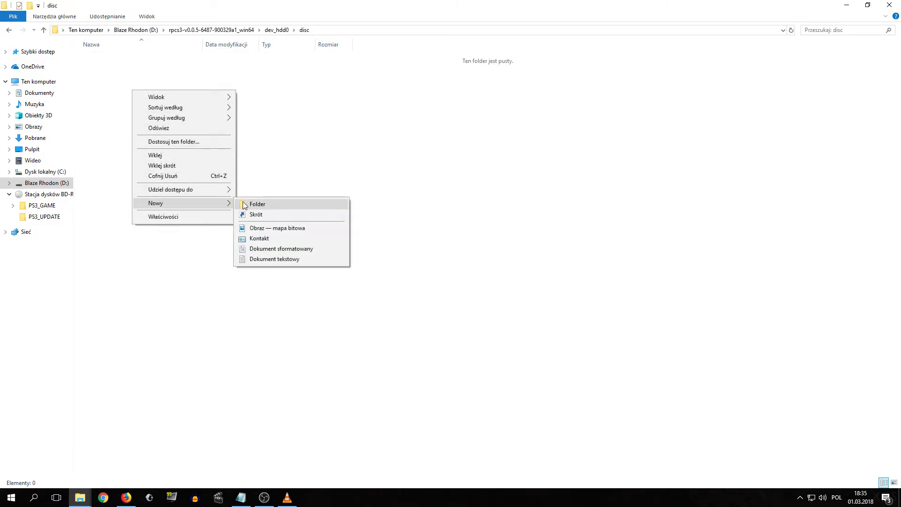
{"action": "left_click", "coordinate": [244, 205]}
{"action": "key", "text": "BackSpace"}
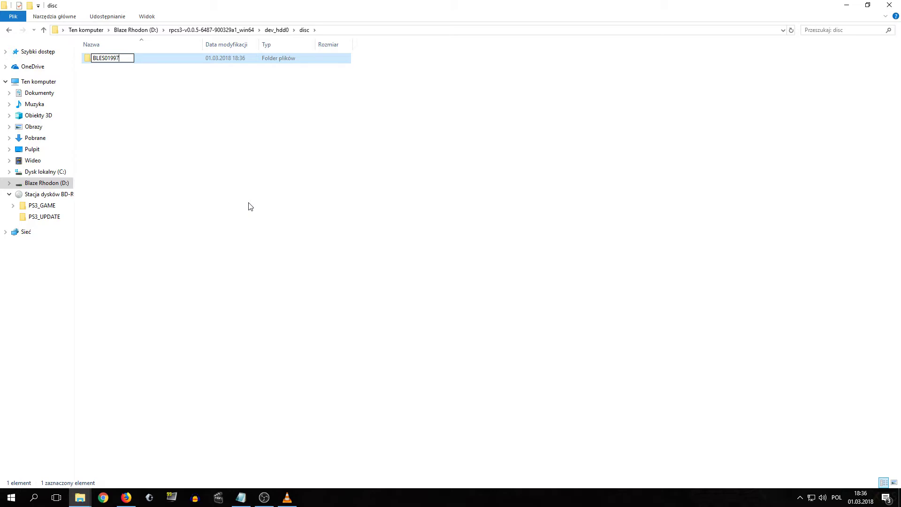
{"action": "key", "text": "Return"}
{"action": "key", "text": "Return"}
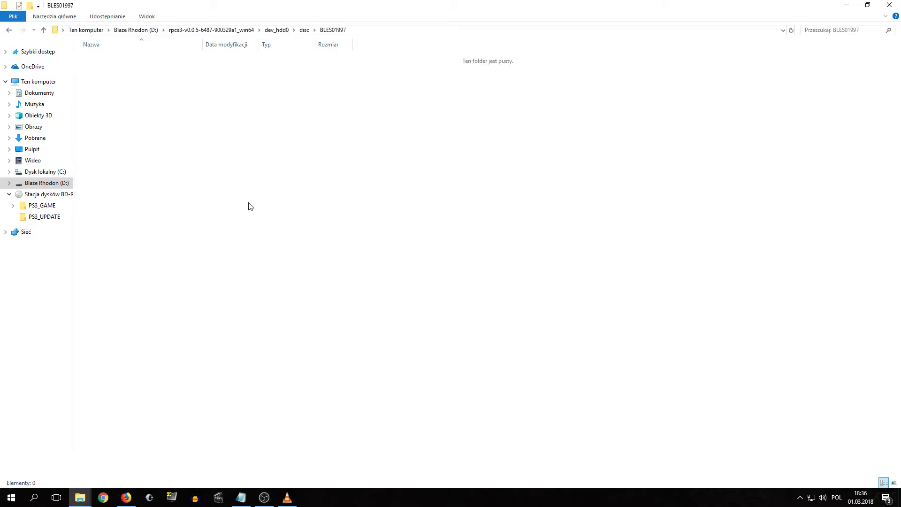
{"action": "key", "text": "ctrl+v"}
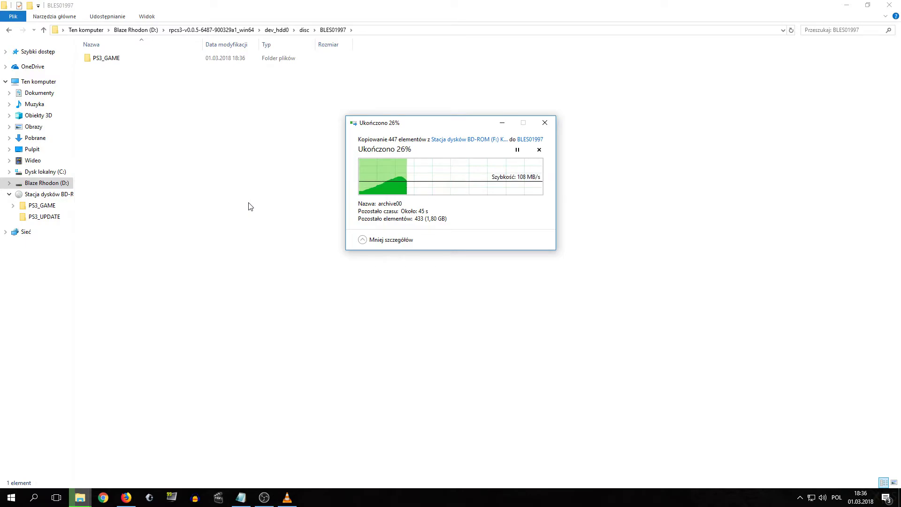
Highlight step 8 about copying the game content in the Notepad tutorial notes, and minimise the notes.
{"action": "left_click", "coordinate": [241, 496]}
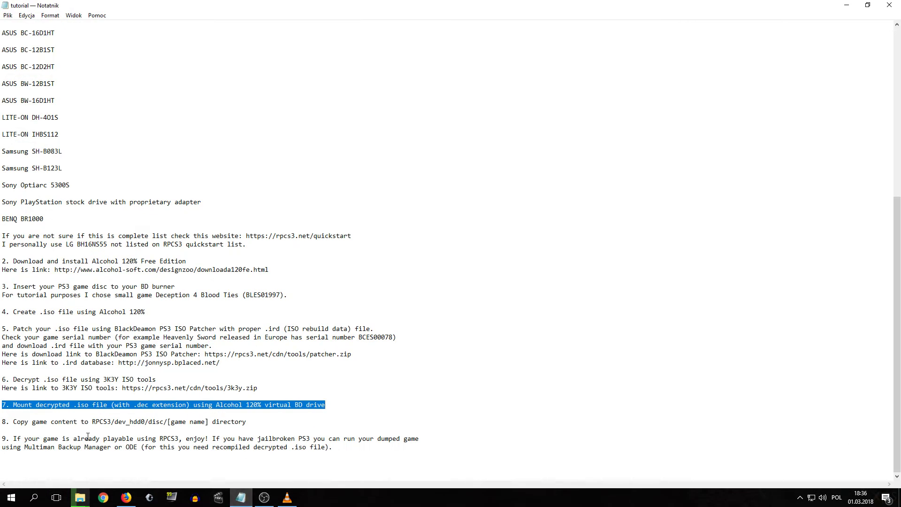
{"action": "left_click_drag", "start_coordinate": [4, 422], "coordinate": [174, 431]}
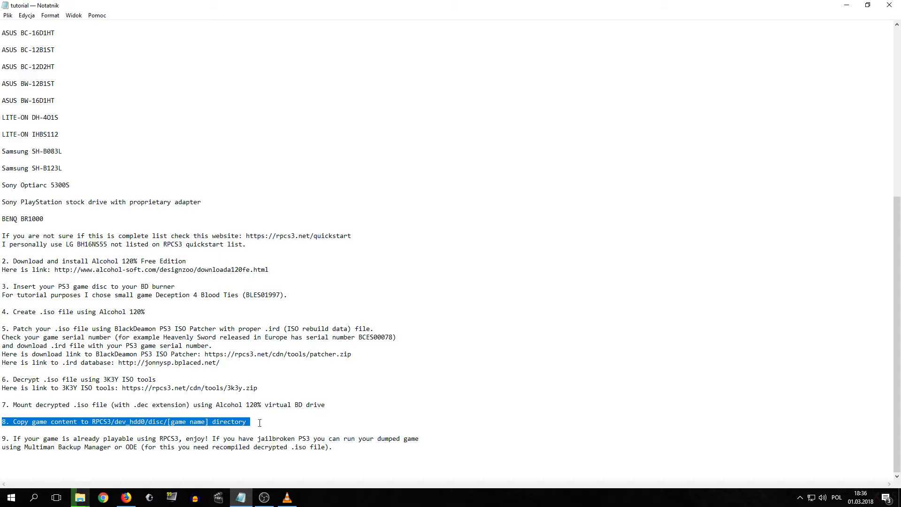
{"action": "left_click", "coordinate": [846, 7]}
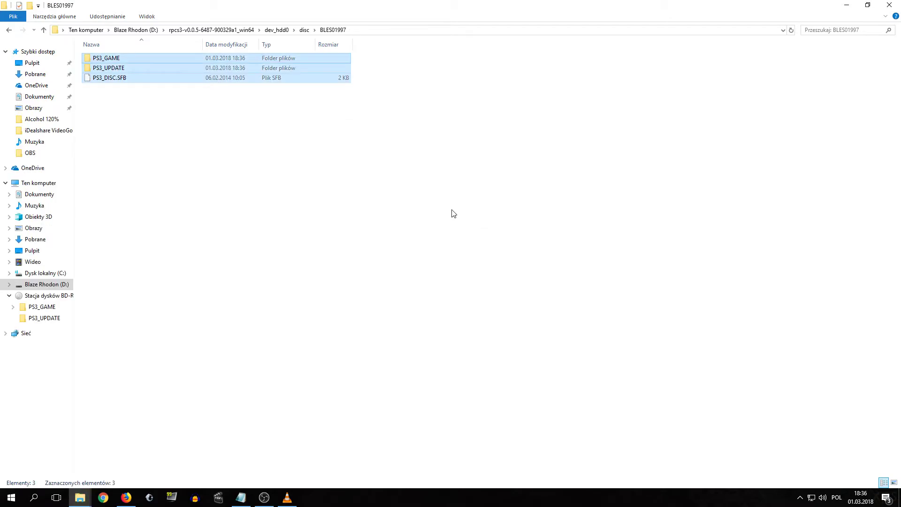
{"action": "left_click", "coordinate": [9, 30]}
{"action": "left_click", "coordinate": [9, 31]}
{"action": "left_click", "coordinate": [9, 30]}
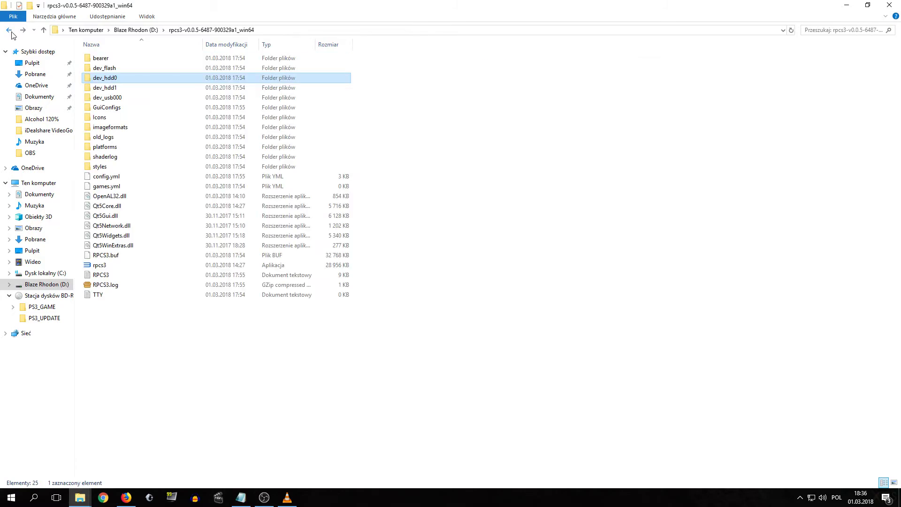
{"action": "double_click", "coordinate": [111, 266]}
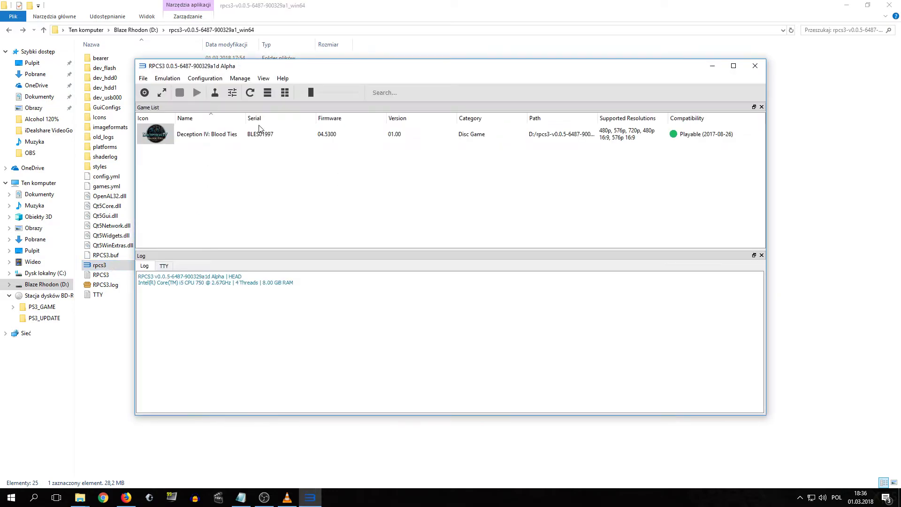
{"action": "left_click", "coordinate": [219, 81]}
{"action": "left_click", "coordinate": [218, 89]}
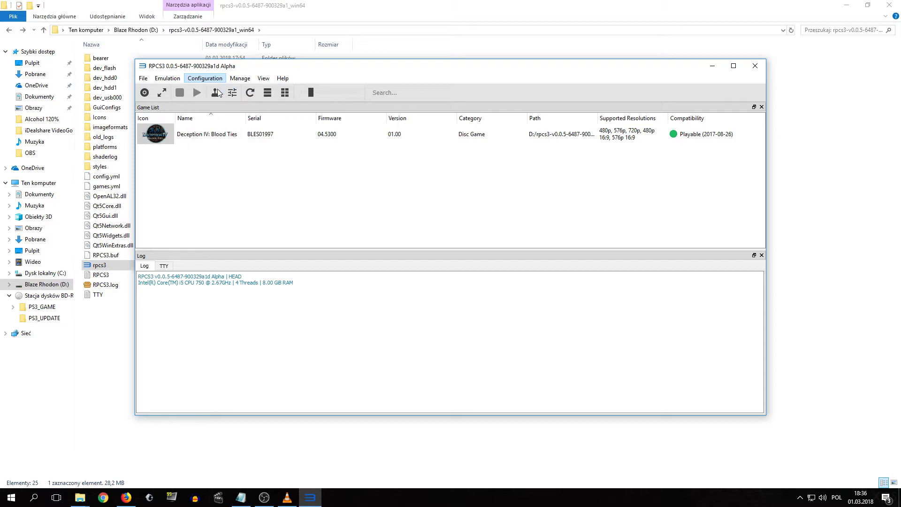
{"action": "left_click", "coordinate": [615, 122]}
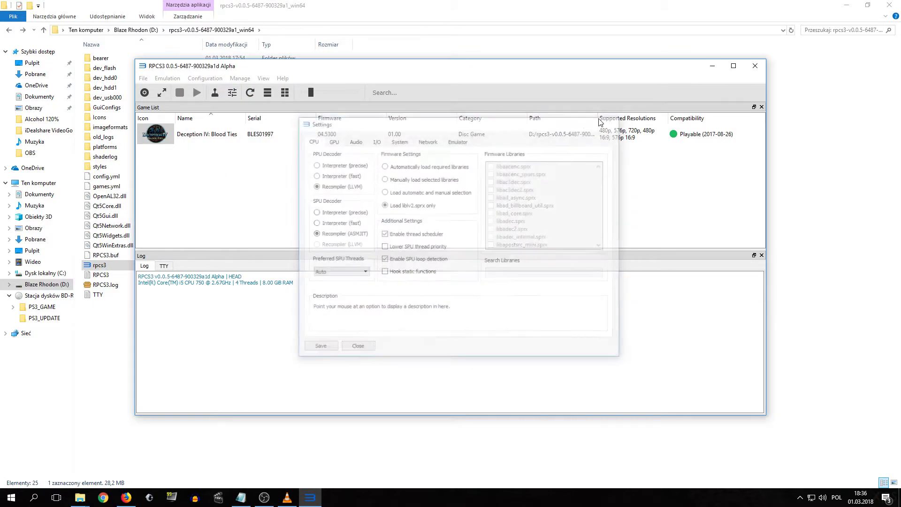
Set the Player 1 gamepad handler to XInput in the Gamepads Settings and accept it.
{"action": "left_click", "coordinate": [212, 80]}
{"action": "left_click", "coordinate": [214, 115]}
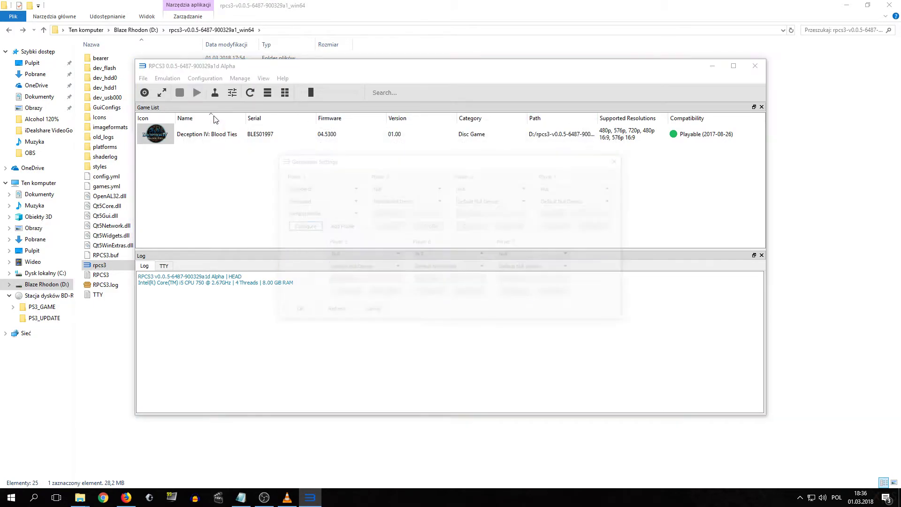
{"action": "left_click", "coordinate": [339, 187]}
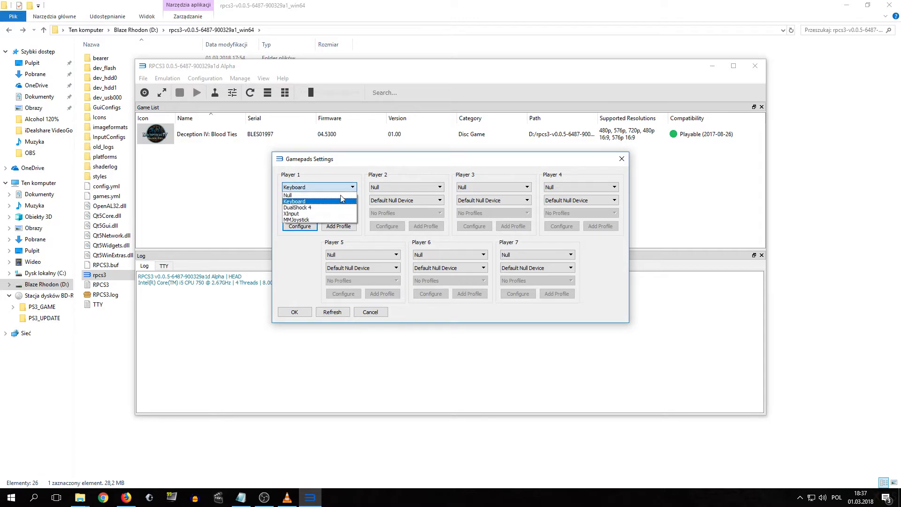
{"action": "left_click", "coordinate": [316, 215]}
{"action": "left_click", "coordinate": [295, 311]}
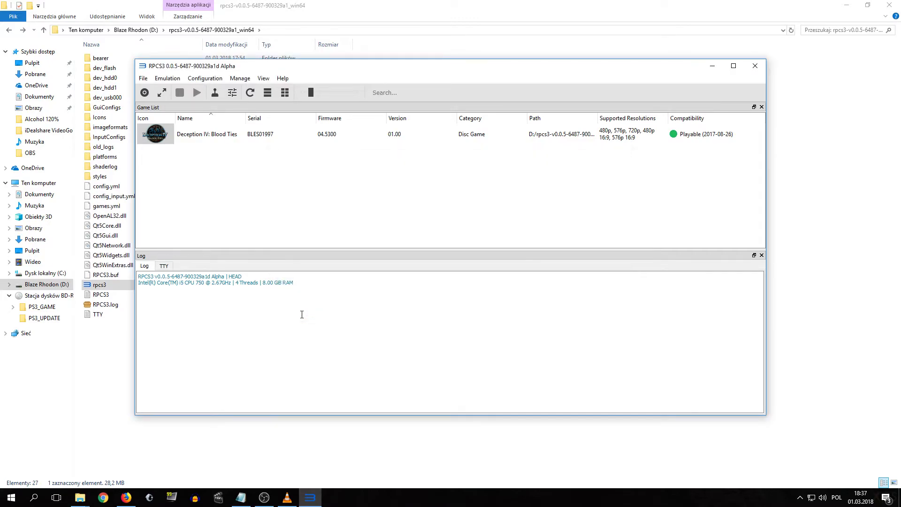
Boot Deception IV: Blood Ties from the game list, close VLC, and move the game window higher on the desktop.
{"action": "double_click", "coordinate": [242, 135]}
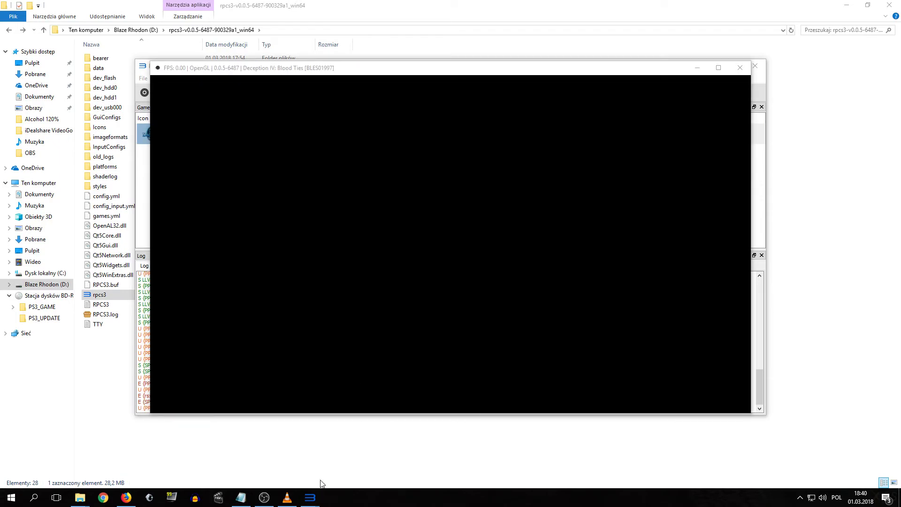
{"action": "right_click", "coordinate": [292, 497]}
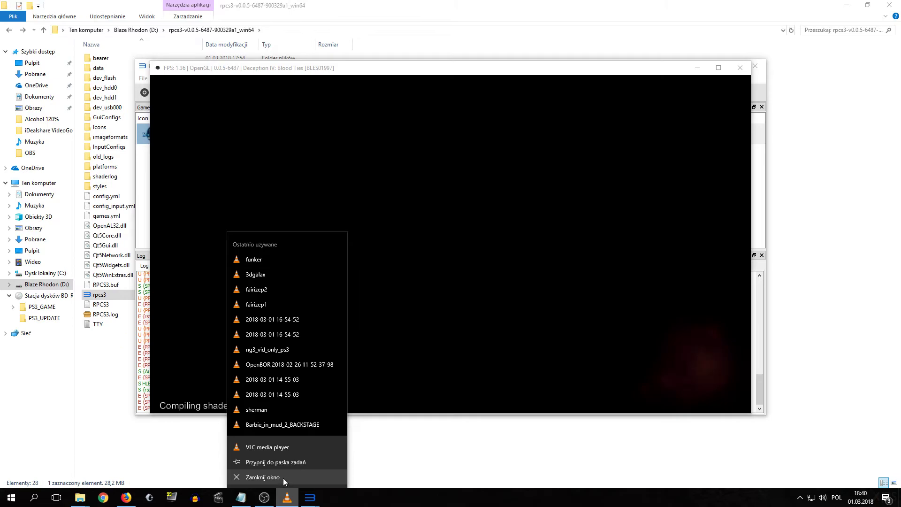
{"action": "left_click", "coordinate": [283, 477]}
{"action": "left_click_drag", "start_coordinate": [429, 71], "coordinate": [435, 17]}
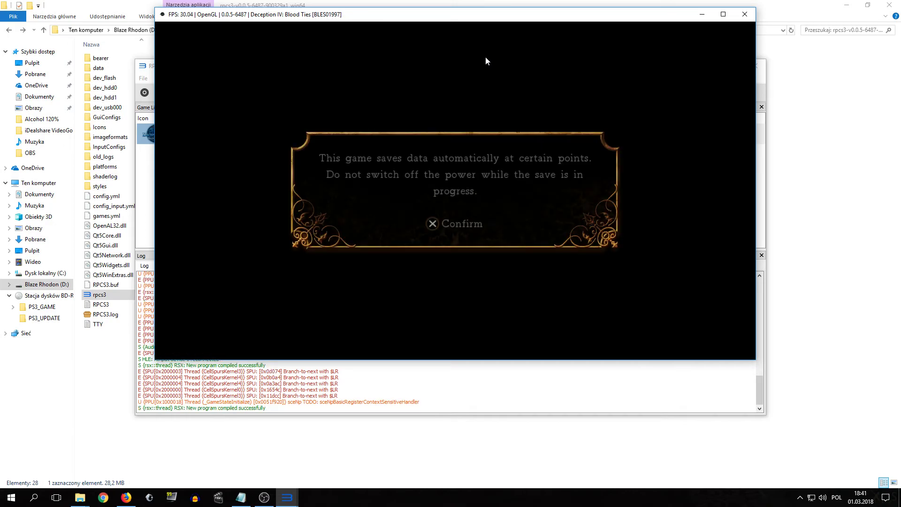
Accept the auto-save notice, start a new game from the title screen, and create a new save entry.
{"action": "key", "text": "x"}
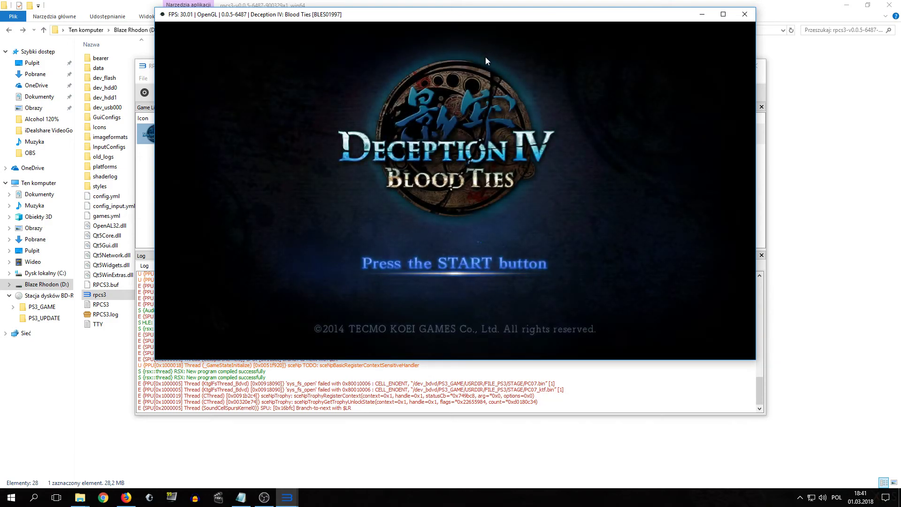
{"action": "key", "text": "Return"}
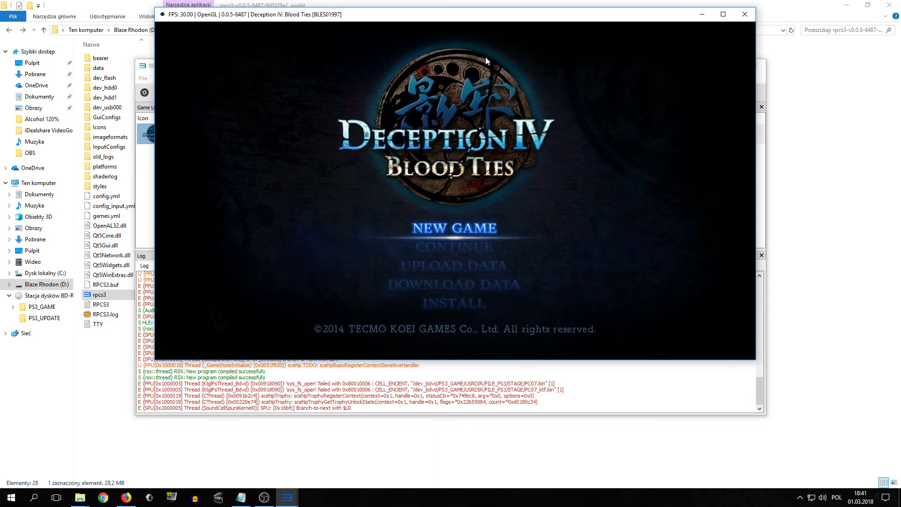
{"action": "key", "text": "Return"}
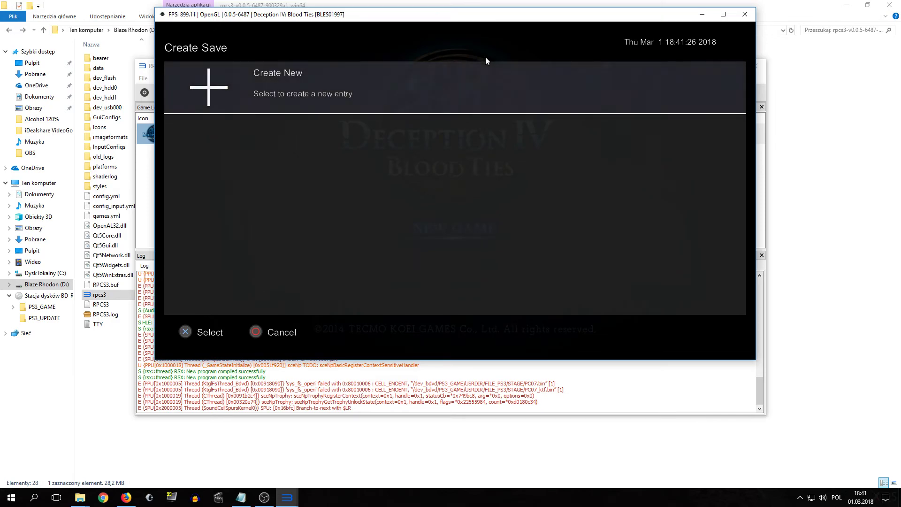
{"action": "key", "text": "Return"}
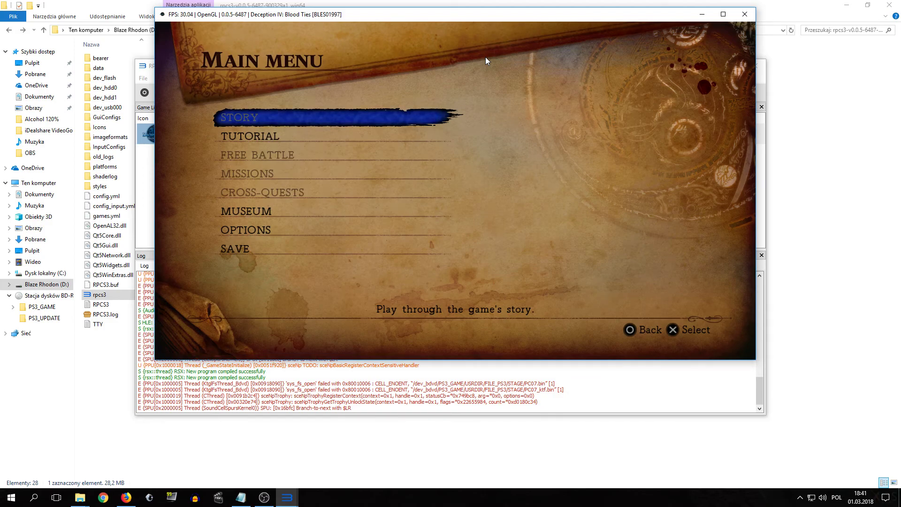
Start Story mode from the game's main menu and answer No to enabling the Auto-Defense ability.
{"action": "key", "text": "Down"}
{"action": "key", "text": "Up"}
{"action": "key", "text": "Down"}
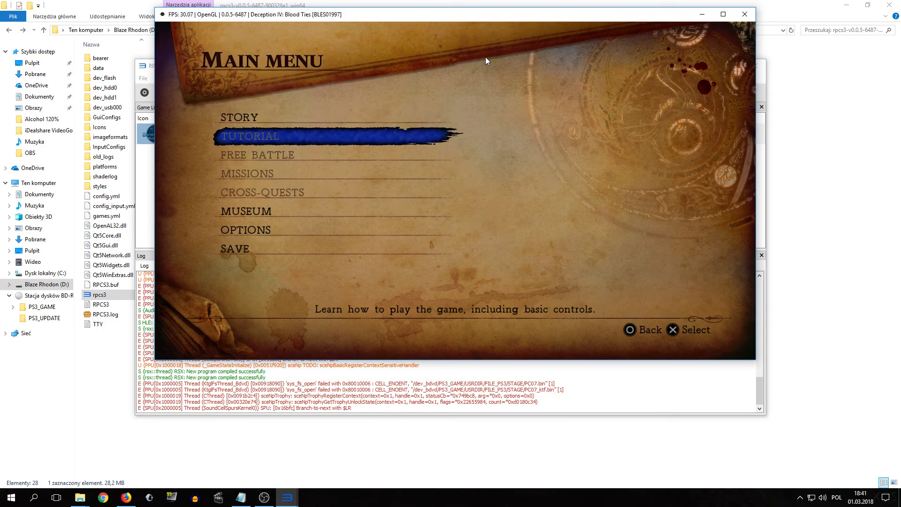
{"action": "key", "text": "Up"}
{"action": "key", "text": "x"}
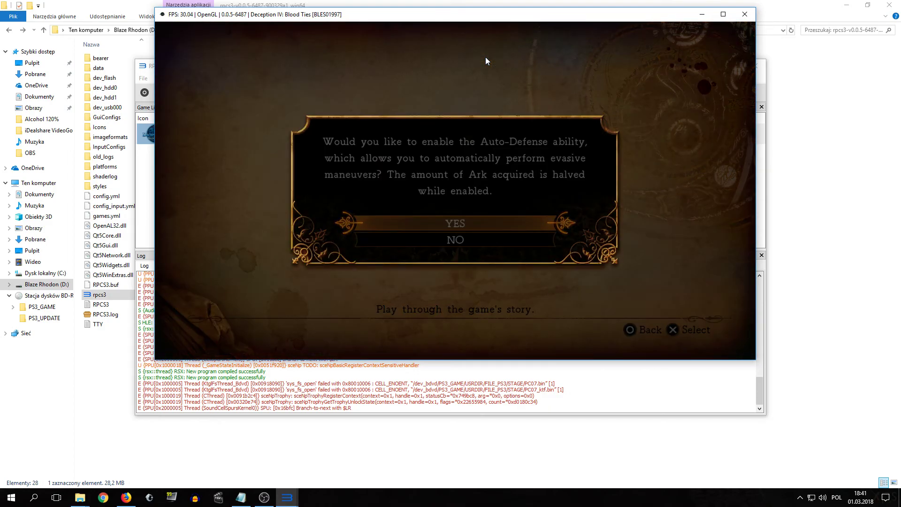
{"action": "key", "text": "Down"}
{"action": "key", "text": "x"}
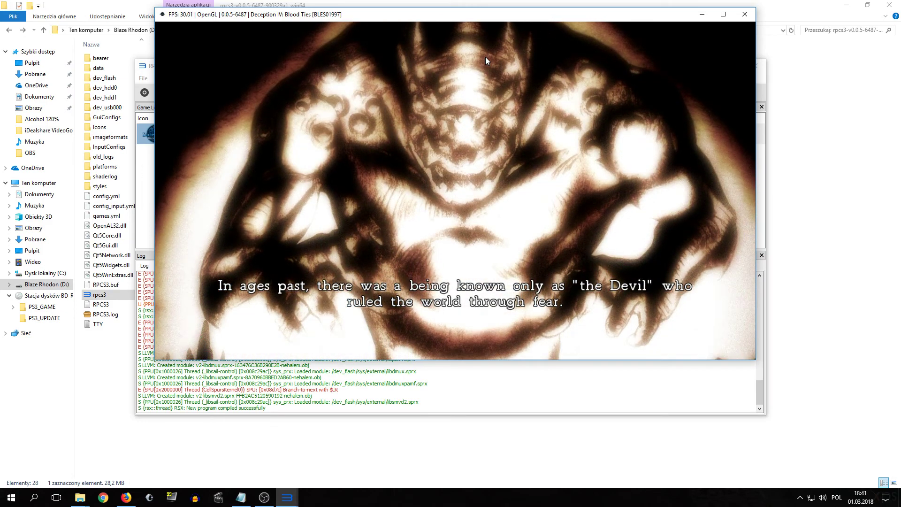
Skip the opening story cutscene.
{"action": "key", "text": "Return"}
{"action": "key", "text": "Up"}
{"action": "key", "text": "x"}
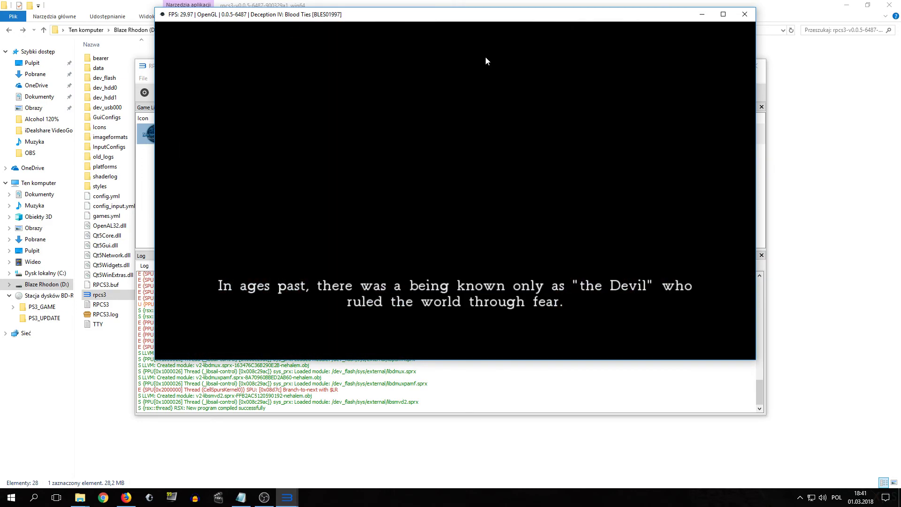